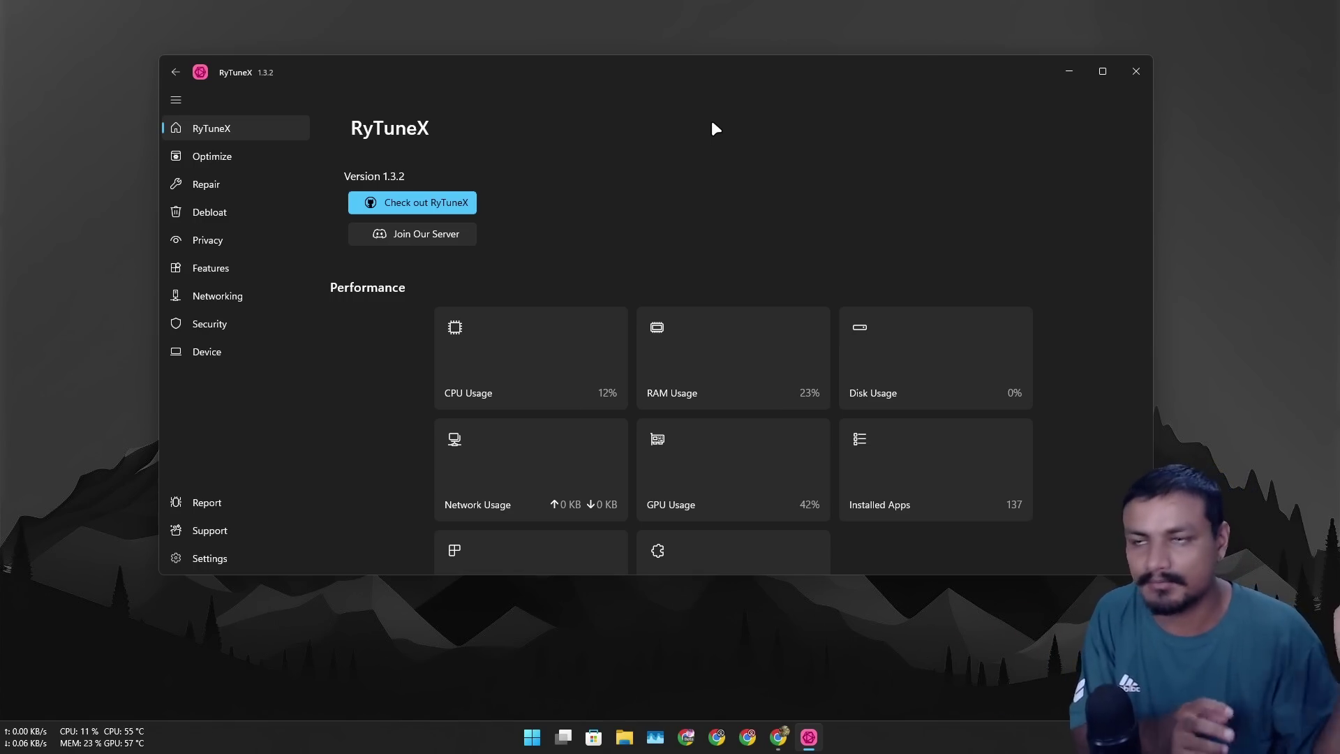
- Minimize RyTuneX, bring up Wintoys through a 'win' search, and close it after viewing its Performance settings
scroll(820, 276, "down", 1)
scroll(819, 274, "down", 1)
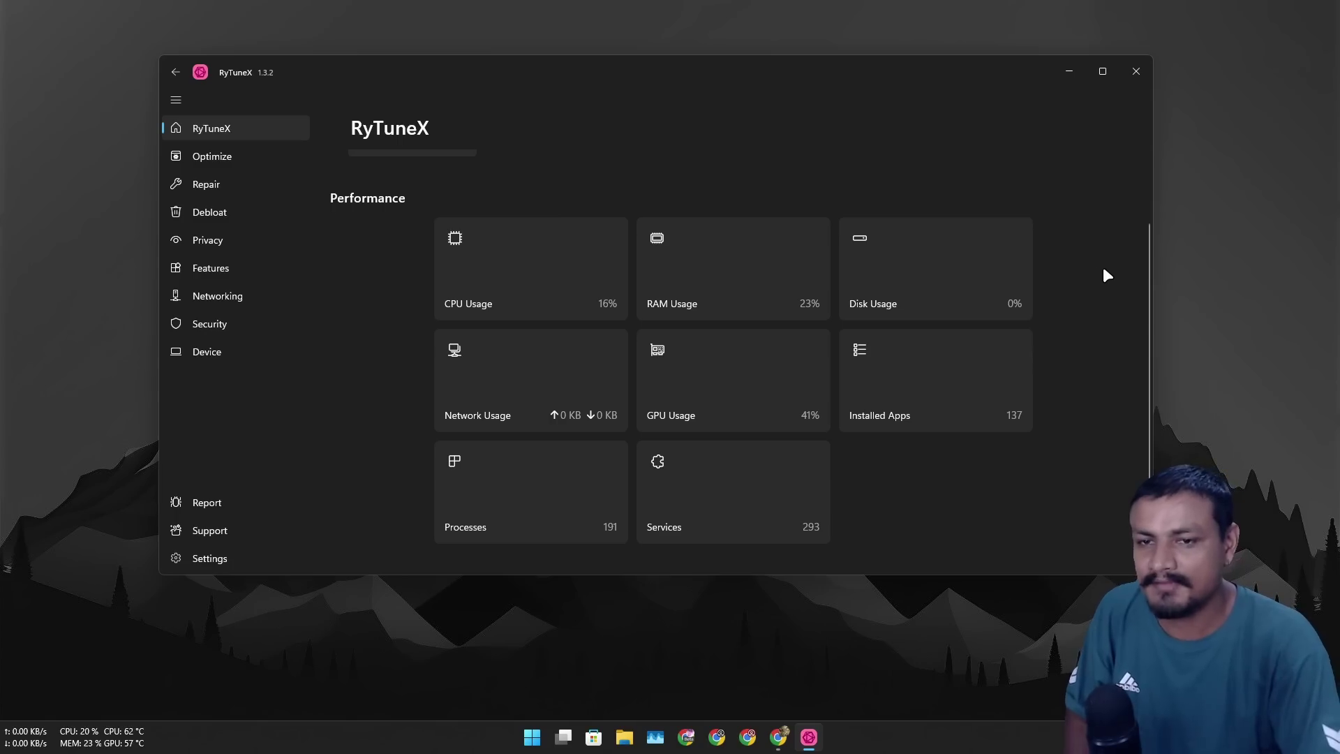
left_click(1069, 73)
key("alt+space")
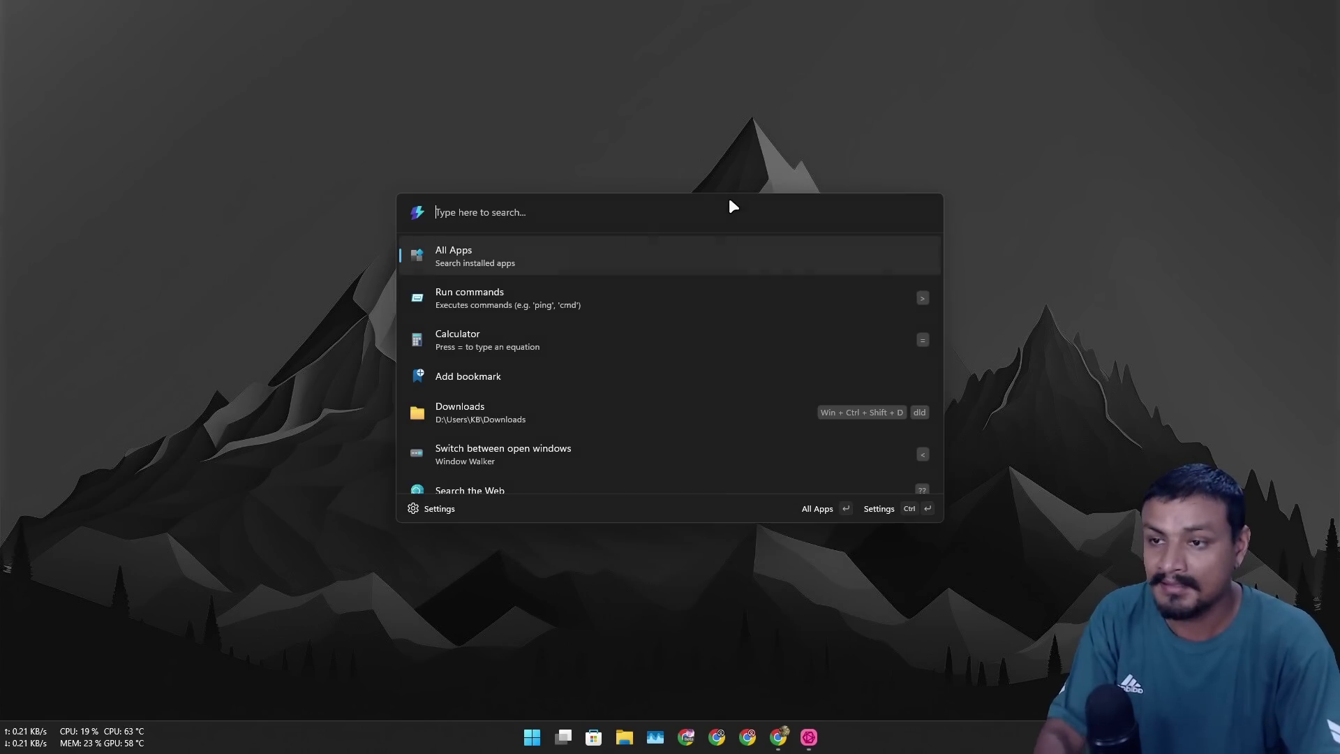
type("win")
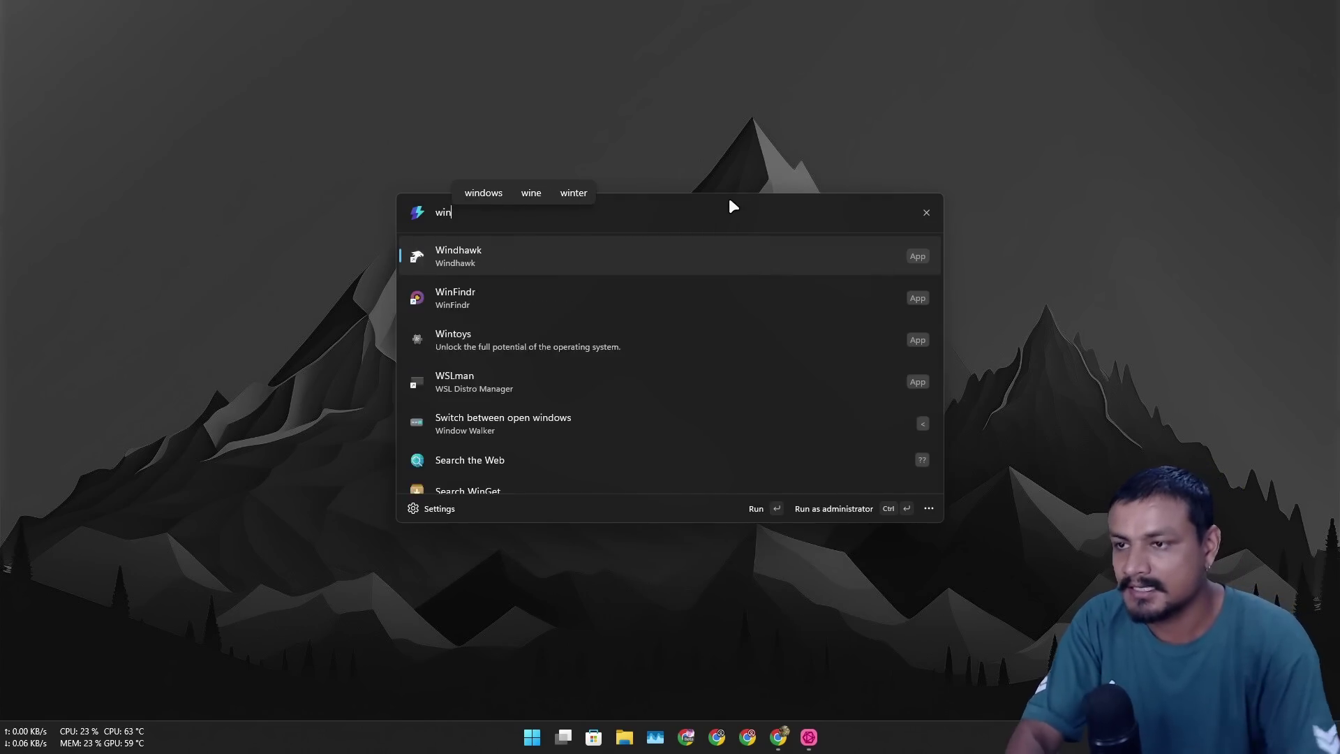
key("Escape")
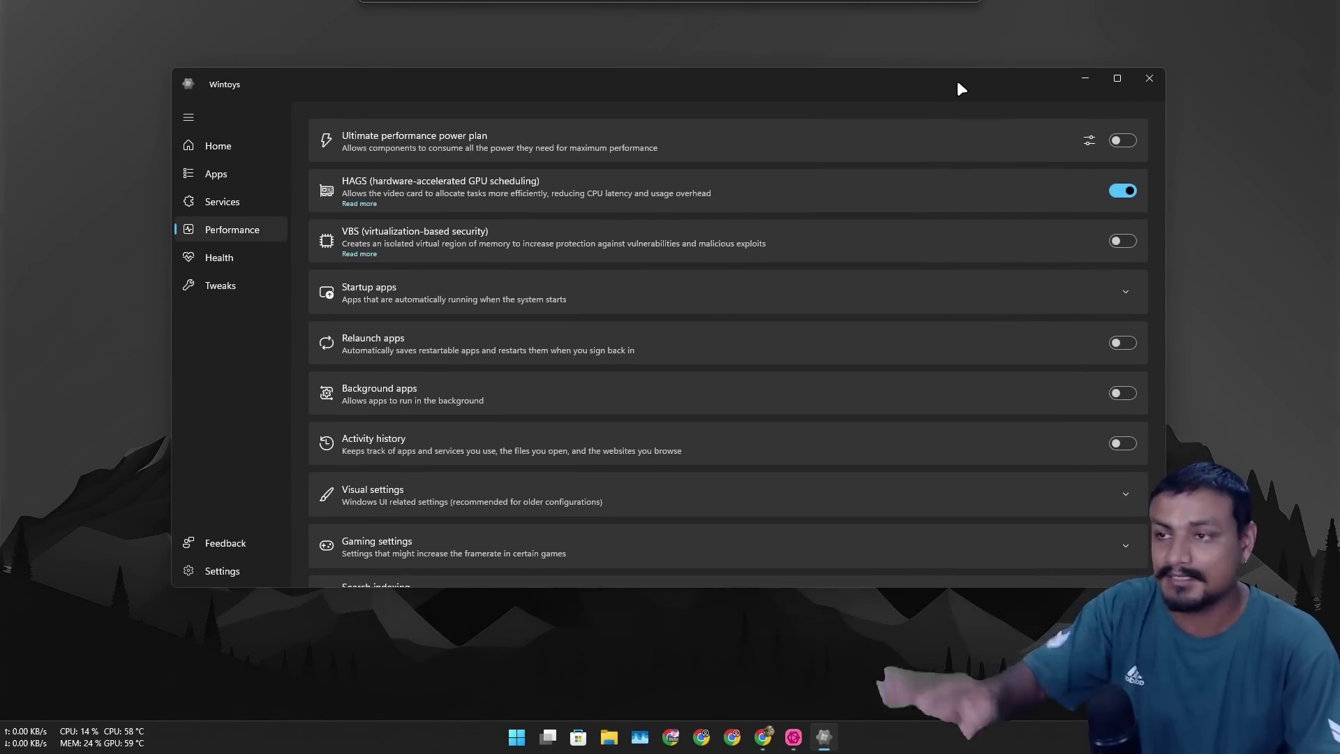
left_click(1144, 81)
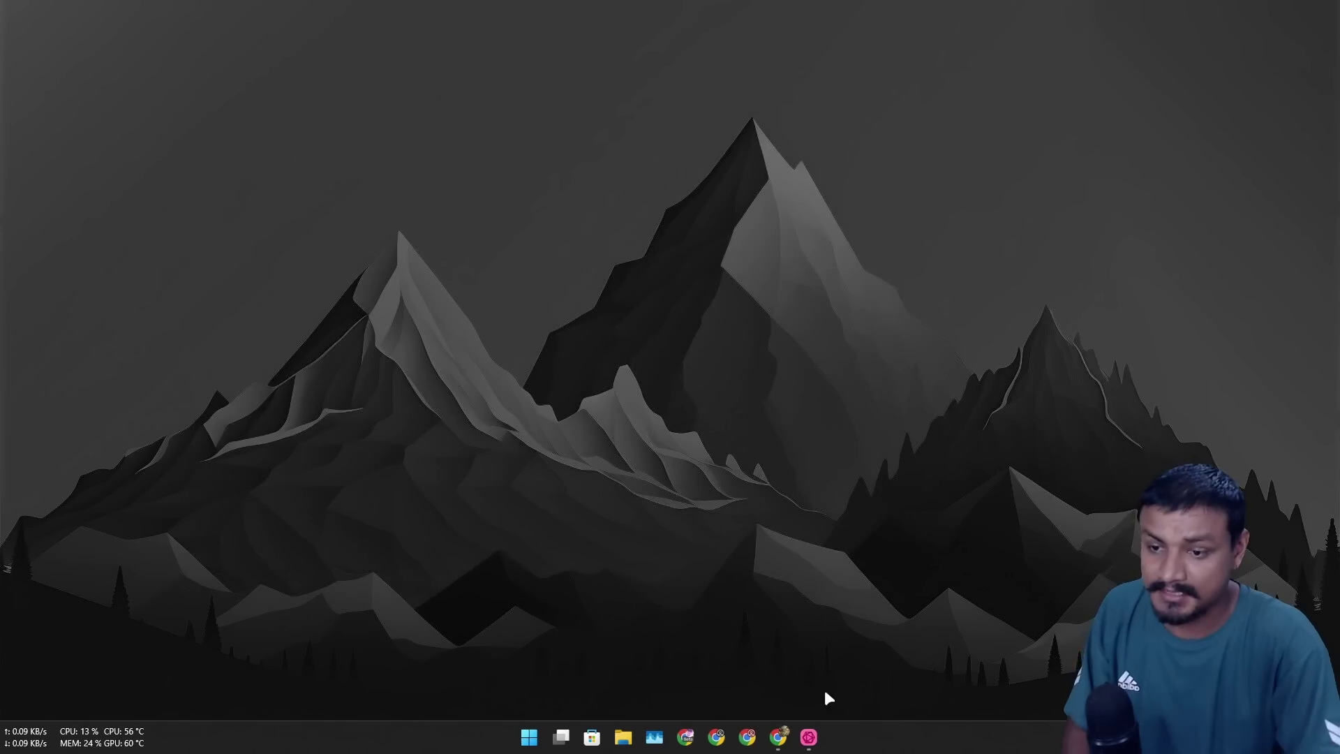
- Restore Chrome and scroll through the RyTuneX GitHub repository and its README
left_click(778, 737)
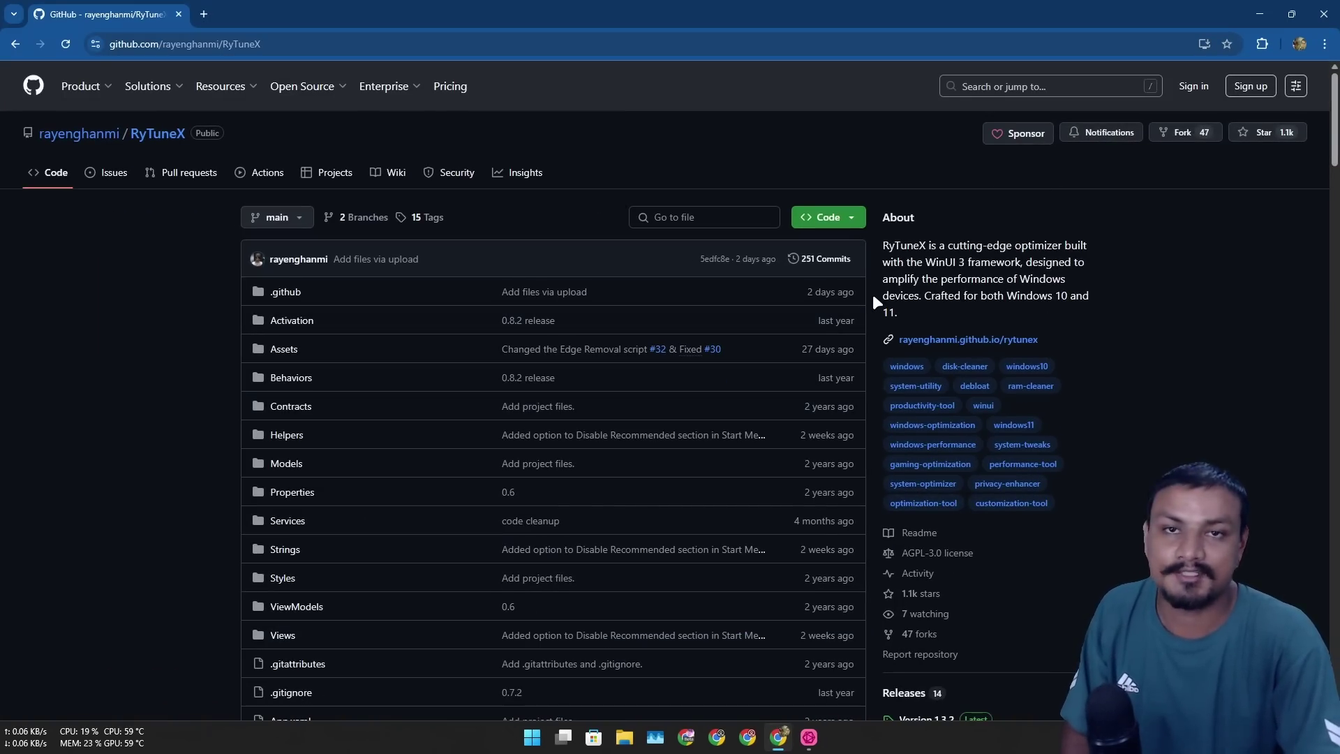
scroll(873, 294, "down", 4)
scroll(907, 286, "up", 5)
scroll(572, 359, "down", 20)
scroll(581, 349, "down", 7)
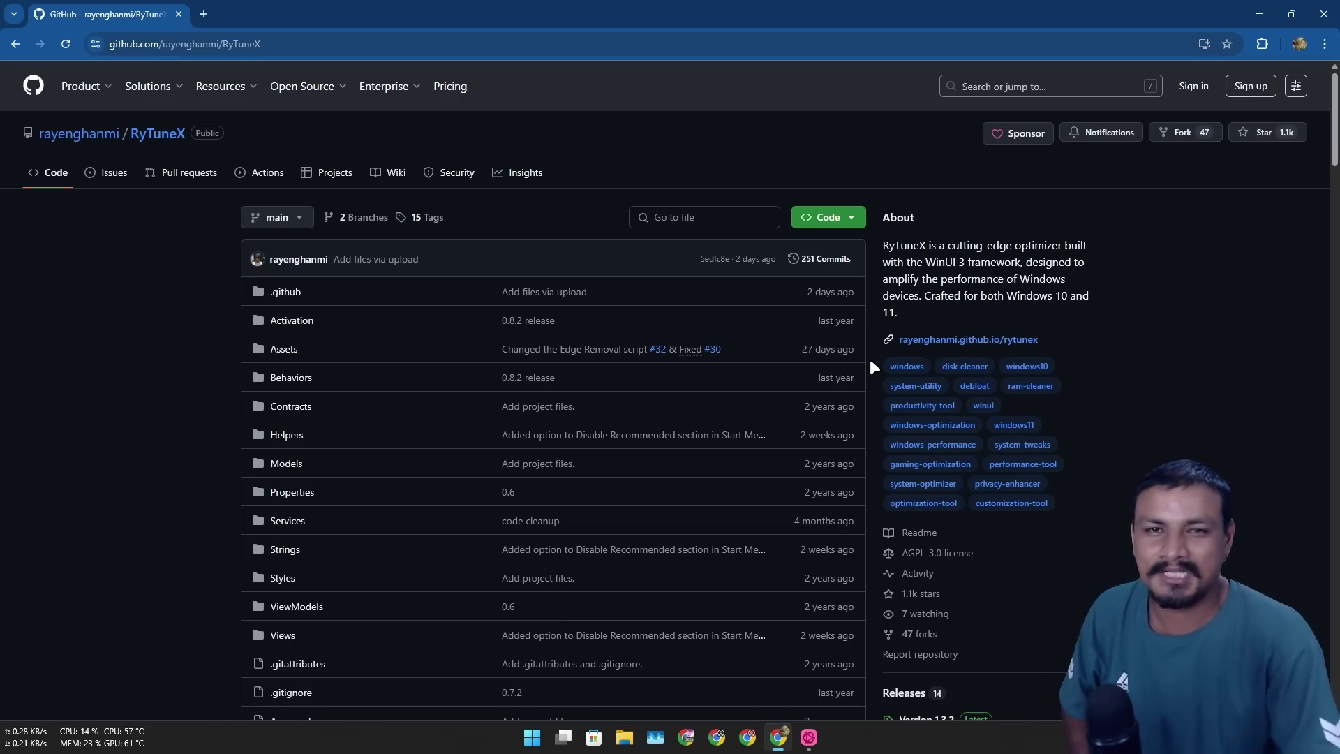
scroll(871, 362, "down", 5)
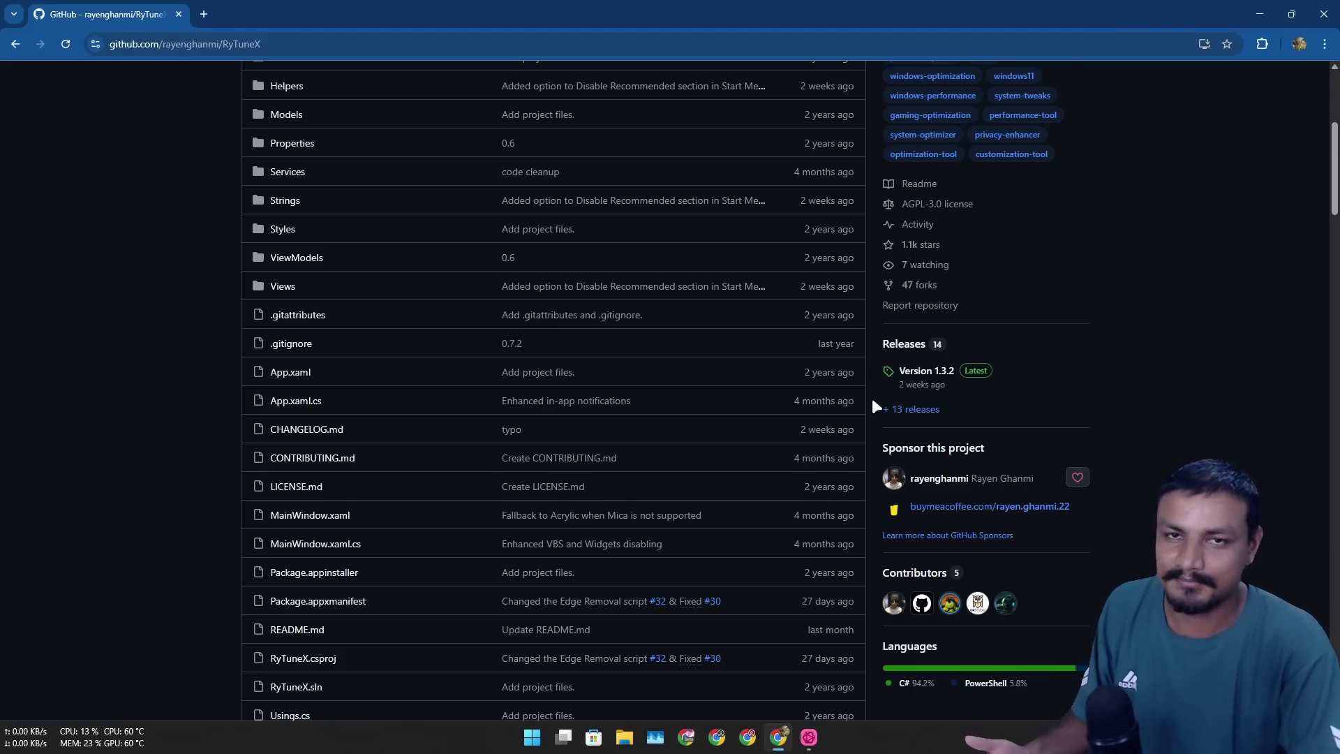
scroll(872, 402, "down", 1)
scroll(871, 395, "down", 15)
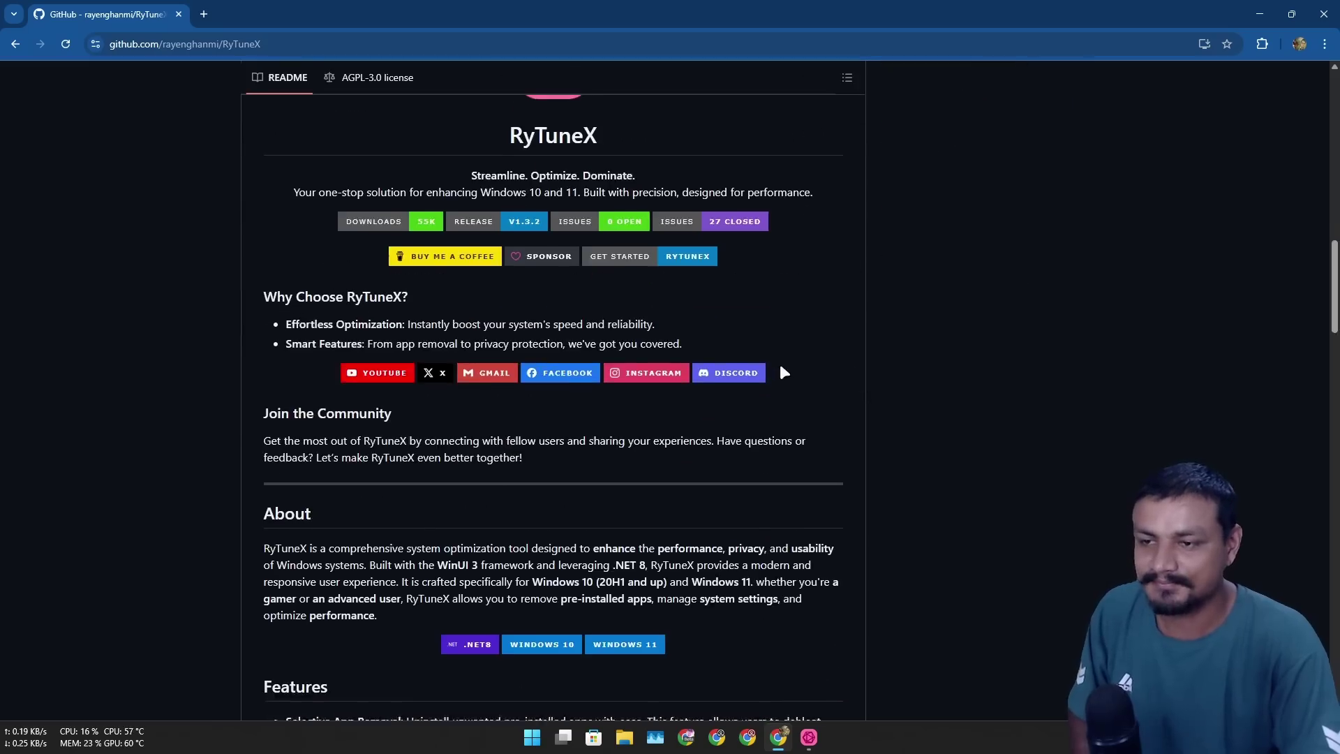
scroll(934, 352, "up", 10)
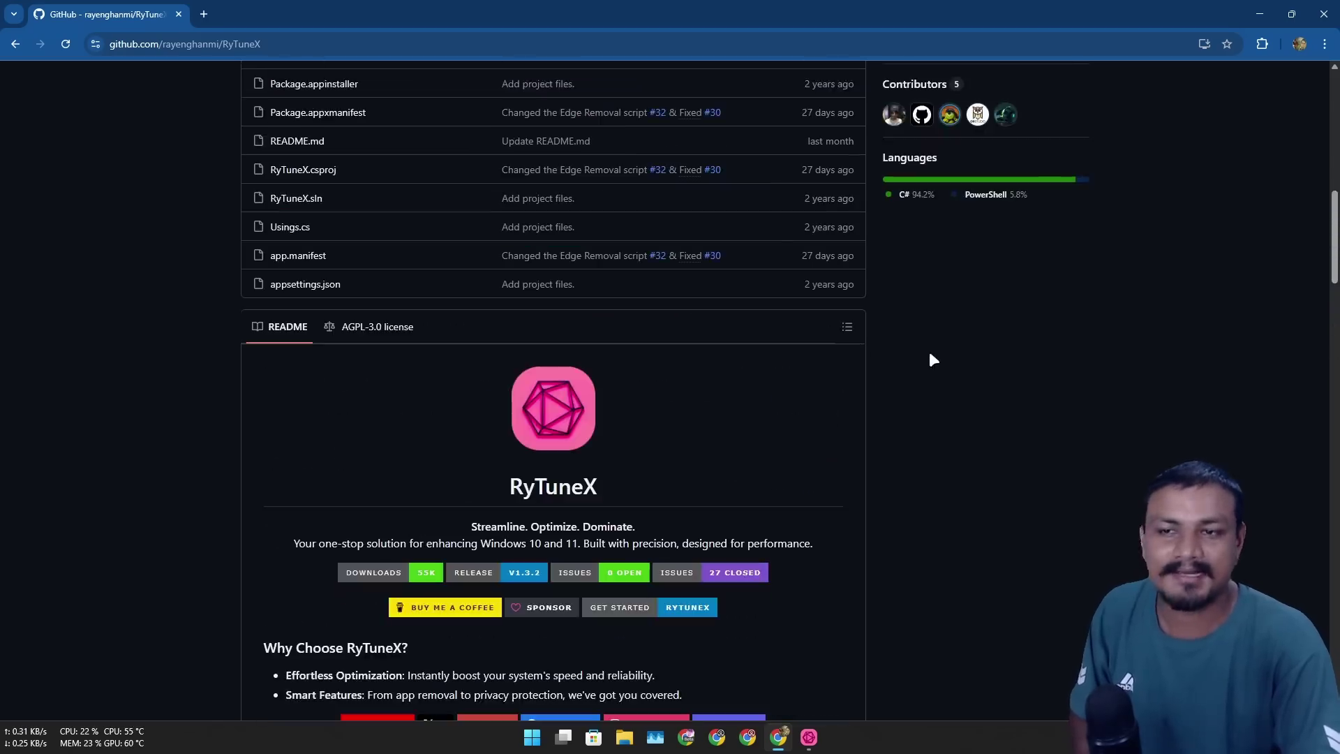
scroll(931, 391, "up", 5)
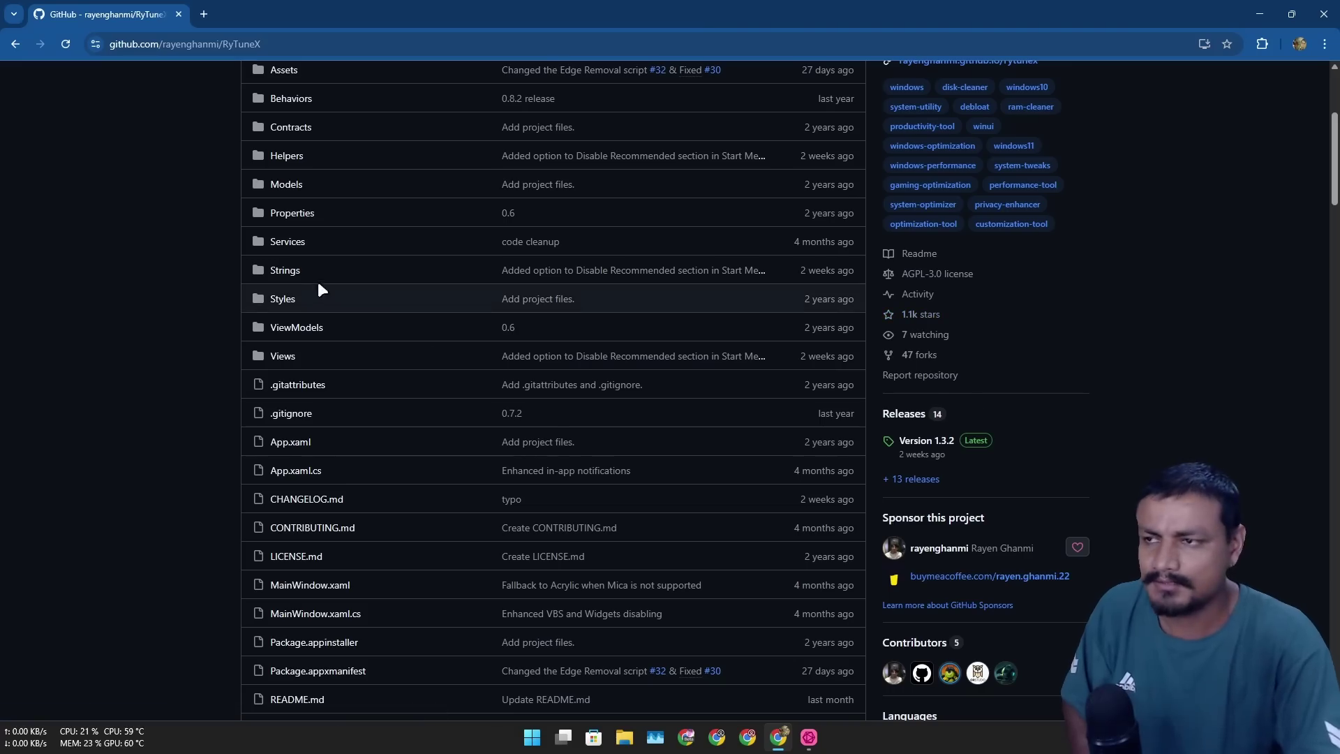
- Open the repository's Releases and review the latest Version 1.3.2 notes and setup assets
left_click(935, 415)
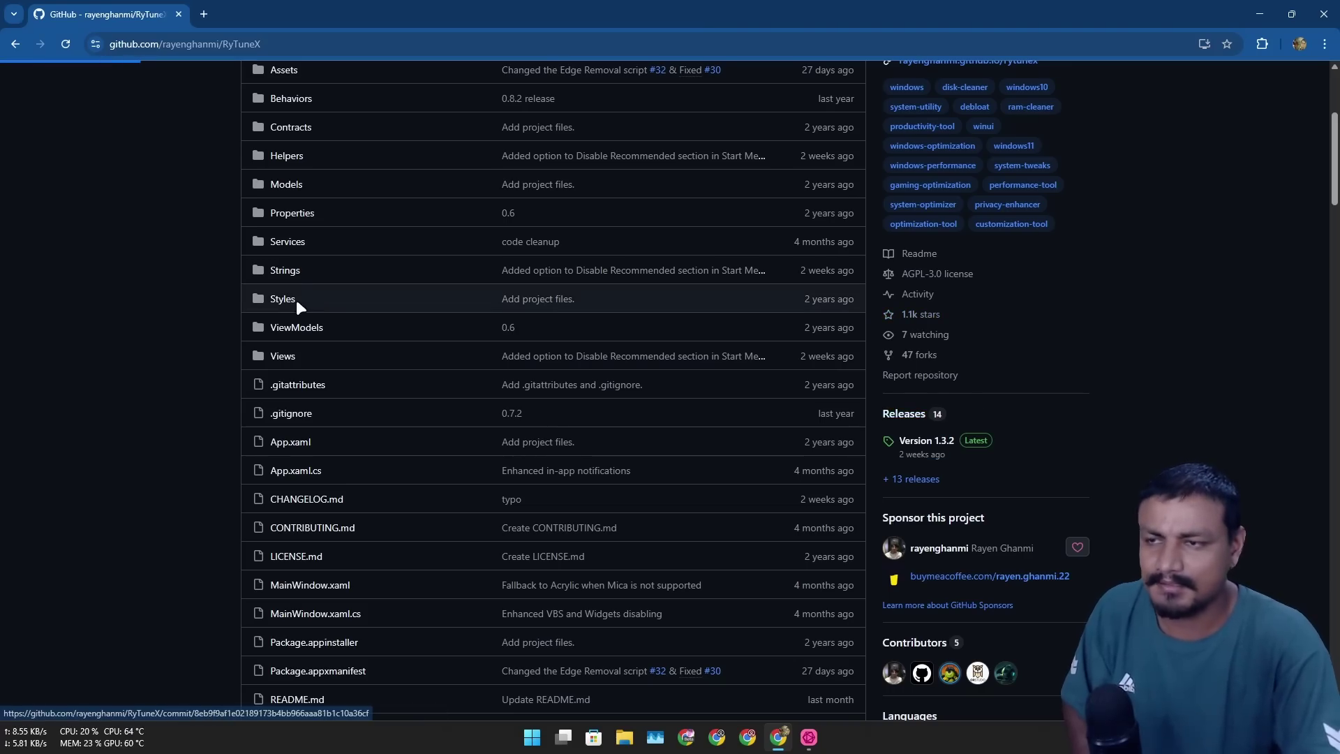
scroll(496, 318, "down", 8)
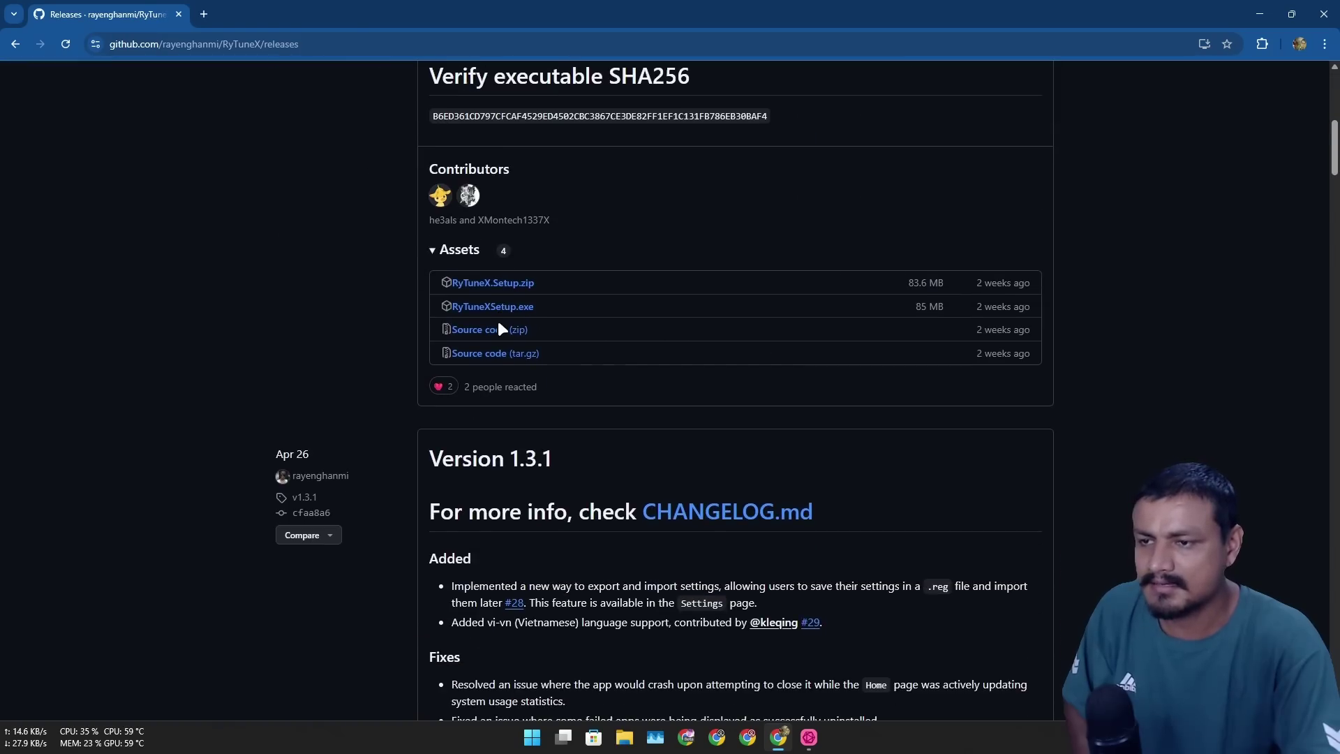
scroll(534, 312, "up", 2)
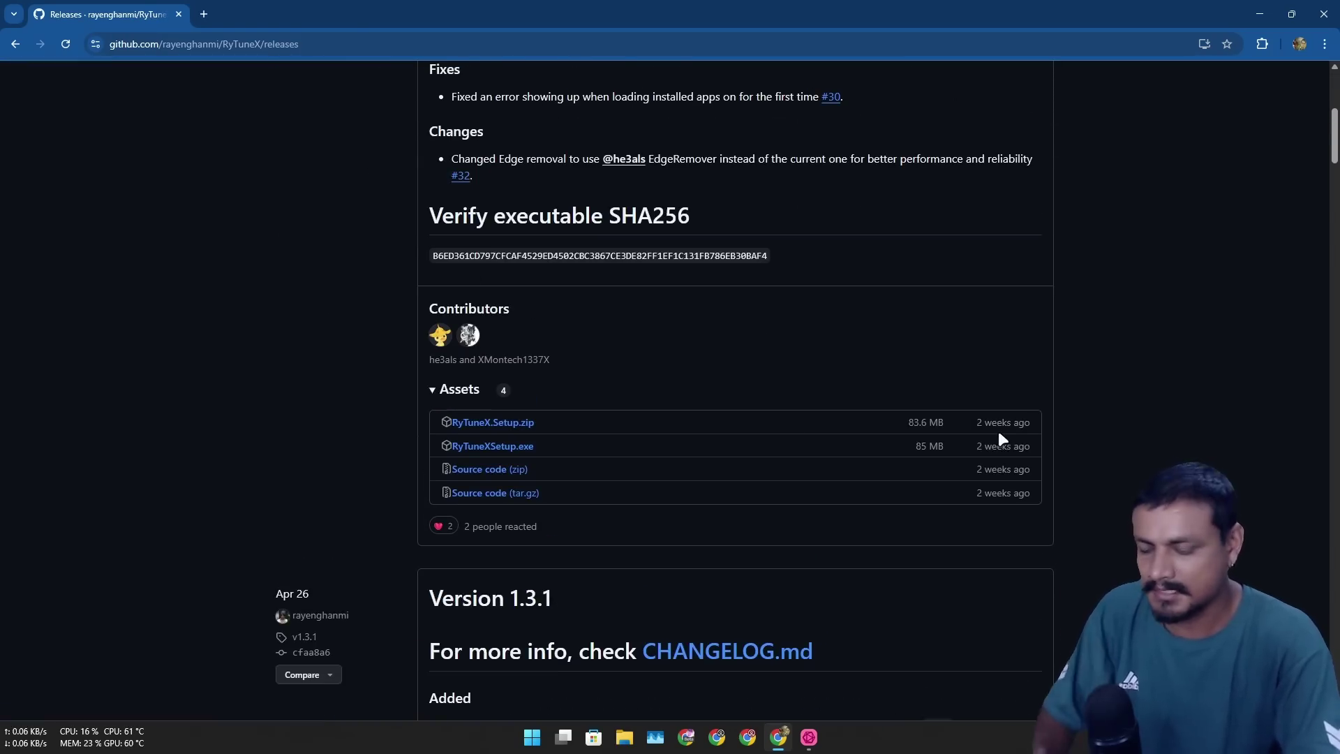
mouse_move(978, 422)
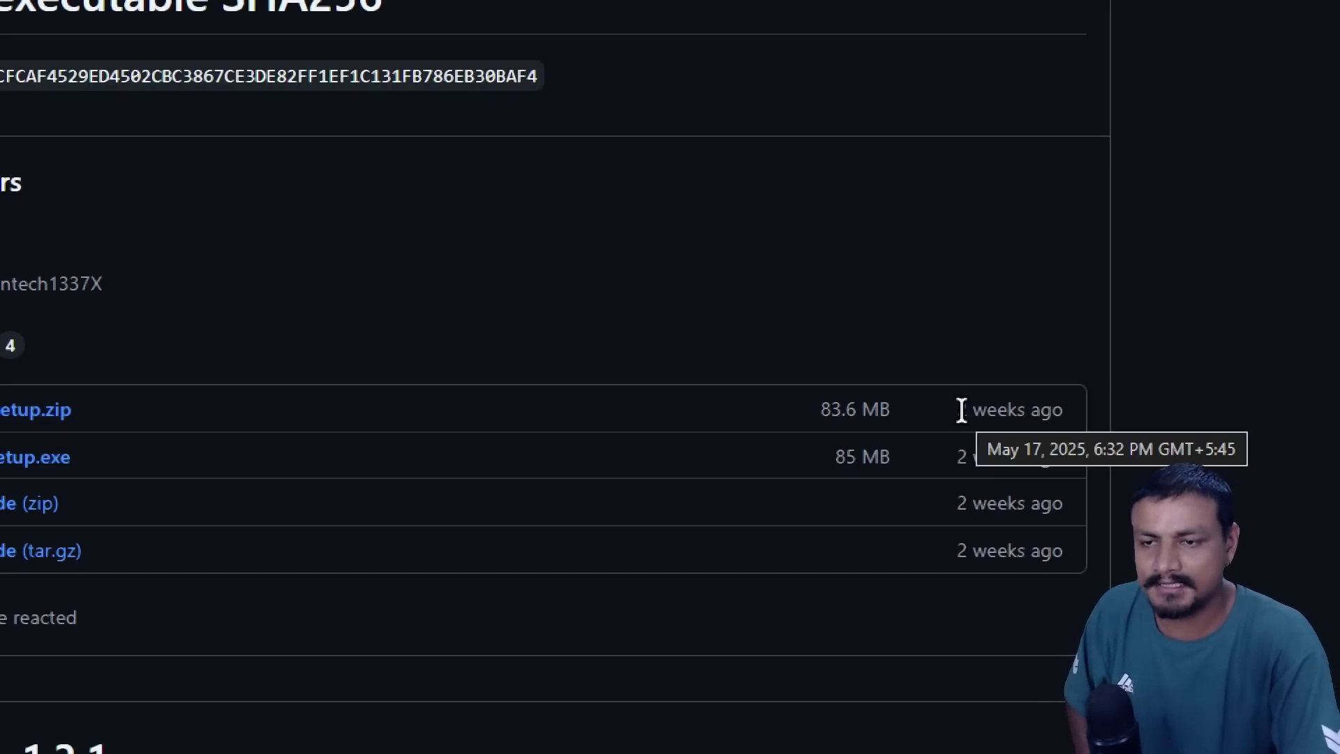
scroll(411, 448, "up", 1)
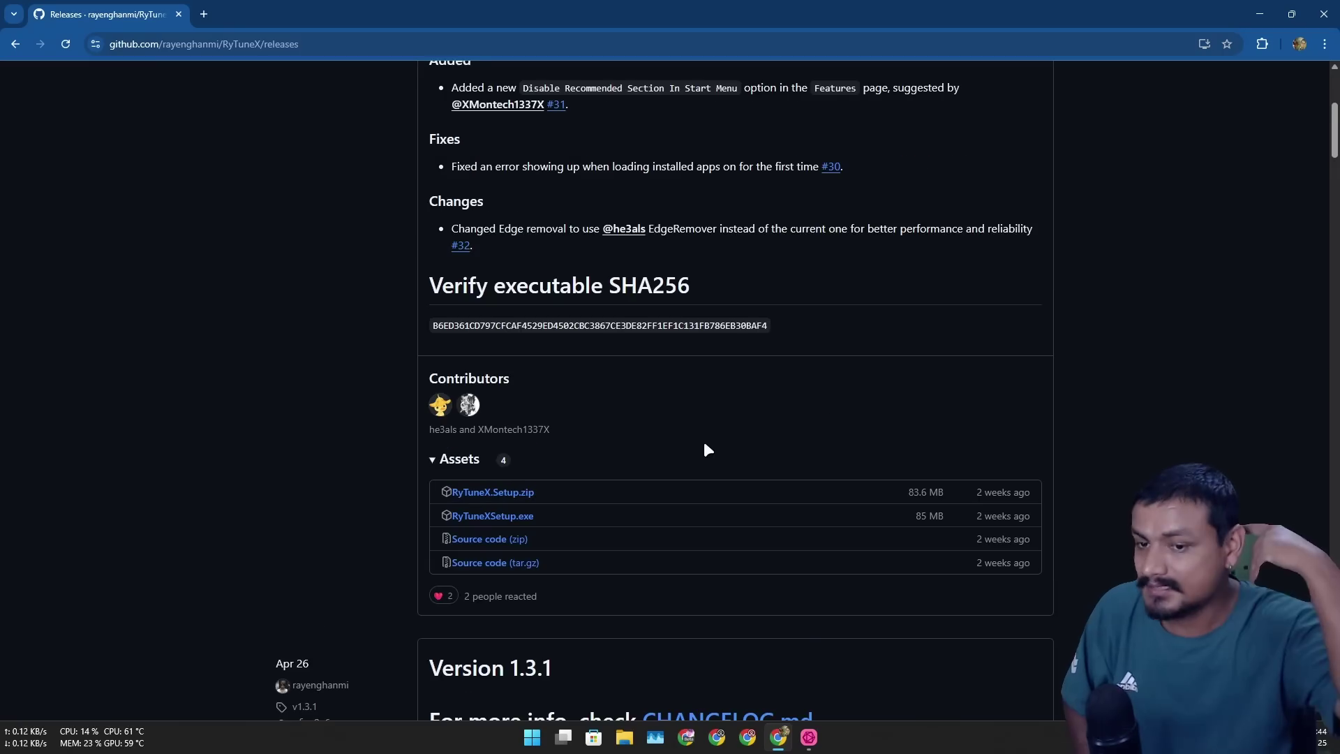
scroll(706, 429, "up", 5)
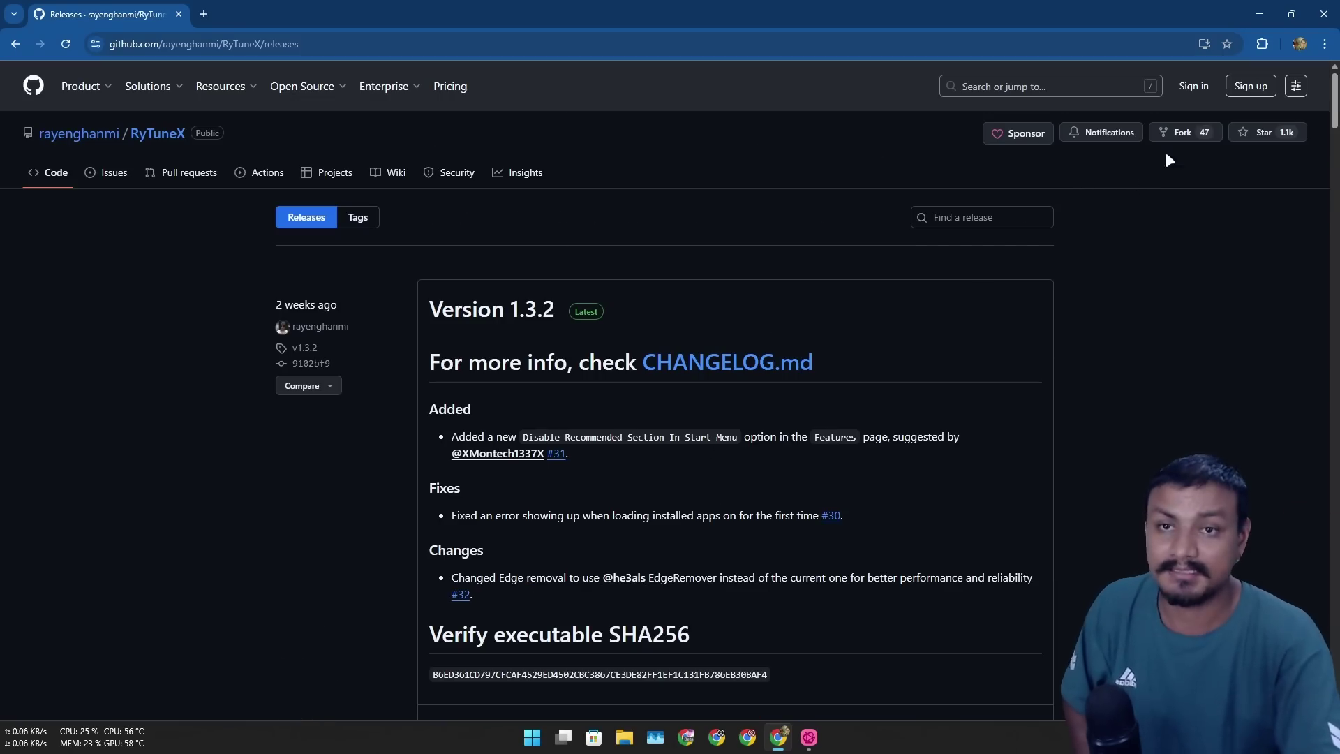
- Minimize Chrome and nudge the RyTuneX window slightly right and down on its home dashboard
left_click(1254, 19)
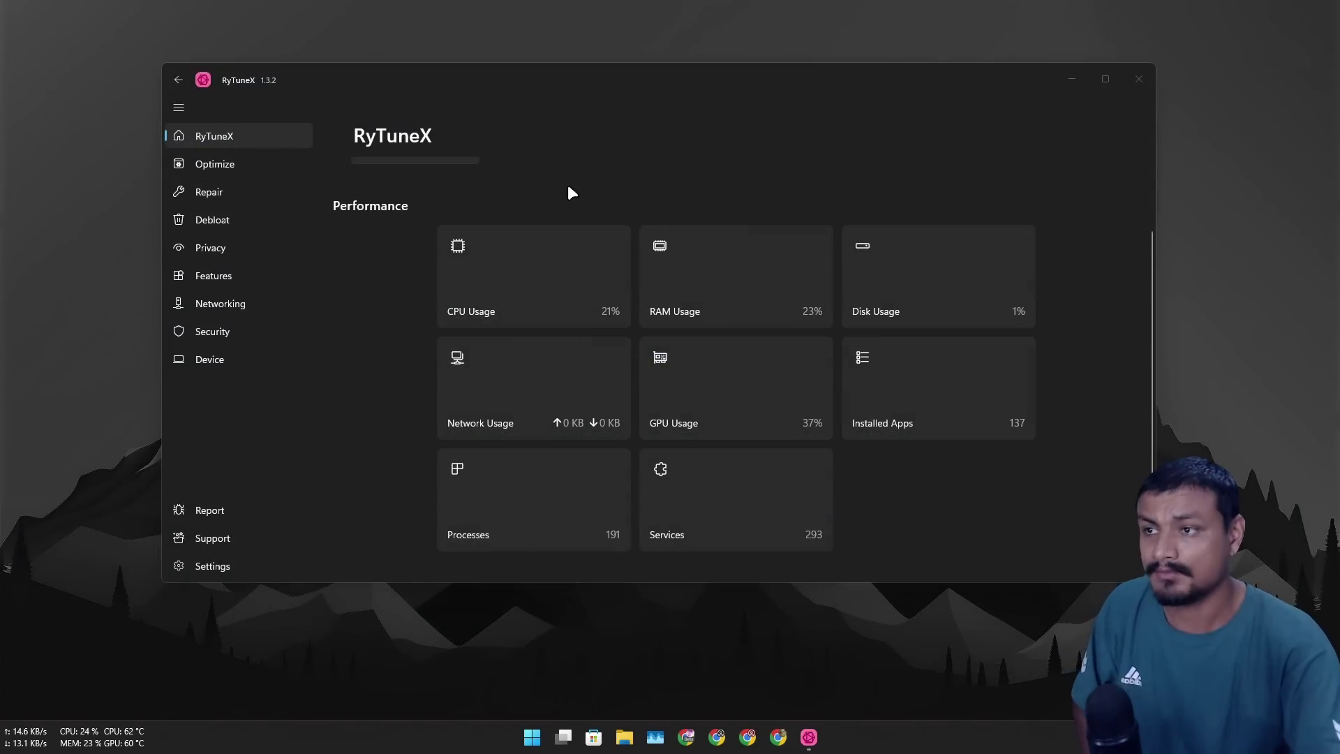
left_click_drag(517, 81, 580, 93)
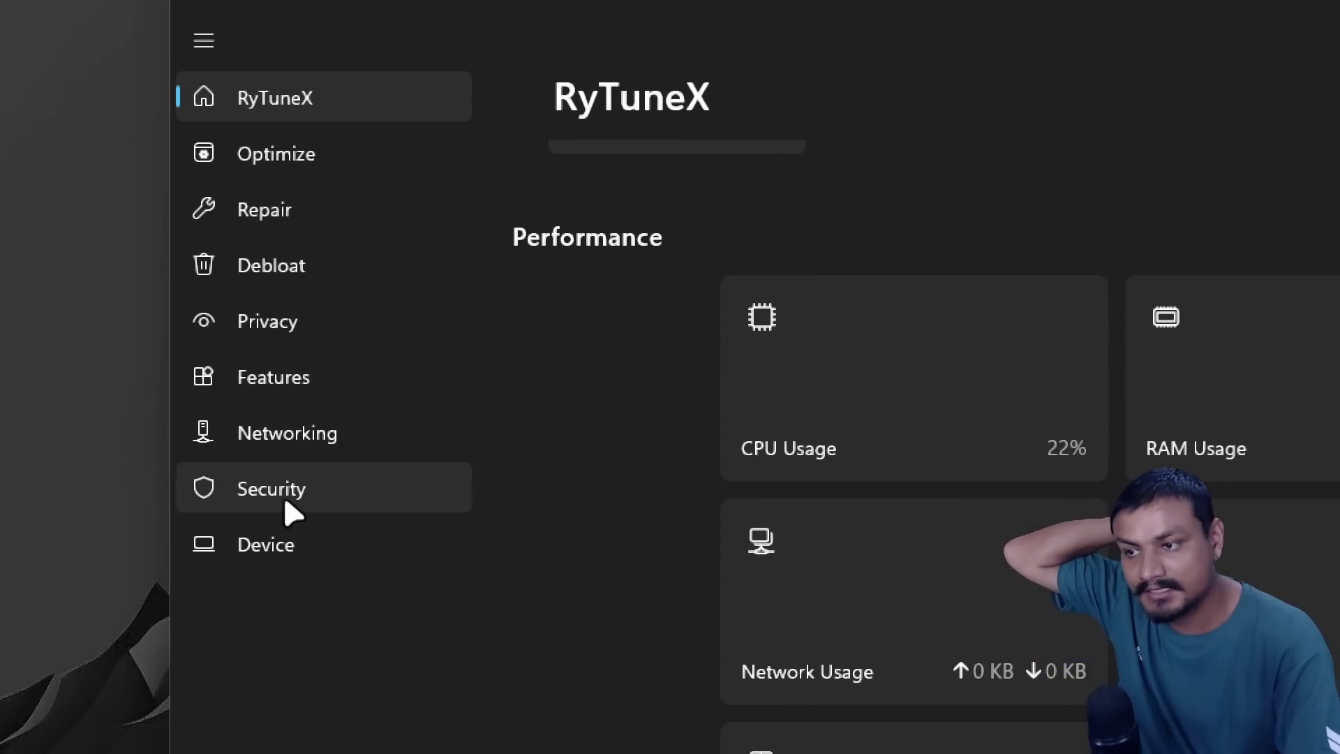
- On RyTuneX's Optimize page, turn on Disable Background Apps and scroll further down the tweaks list
left_click(321, 153)
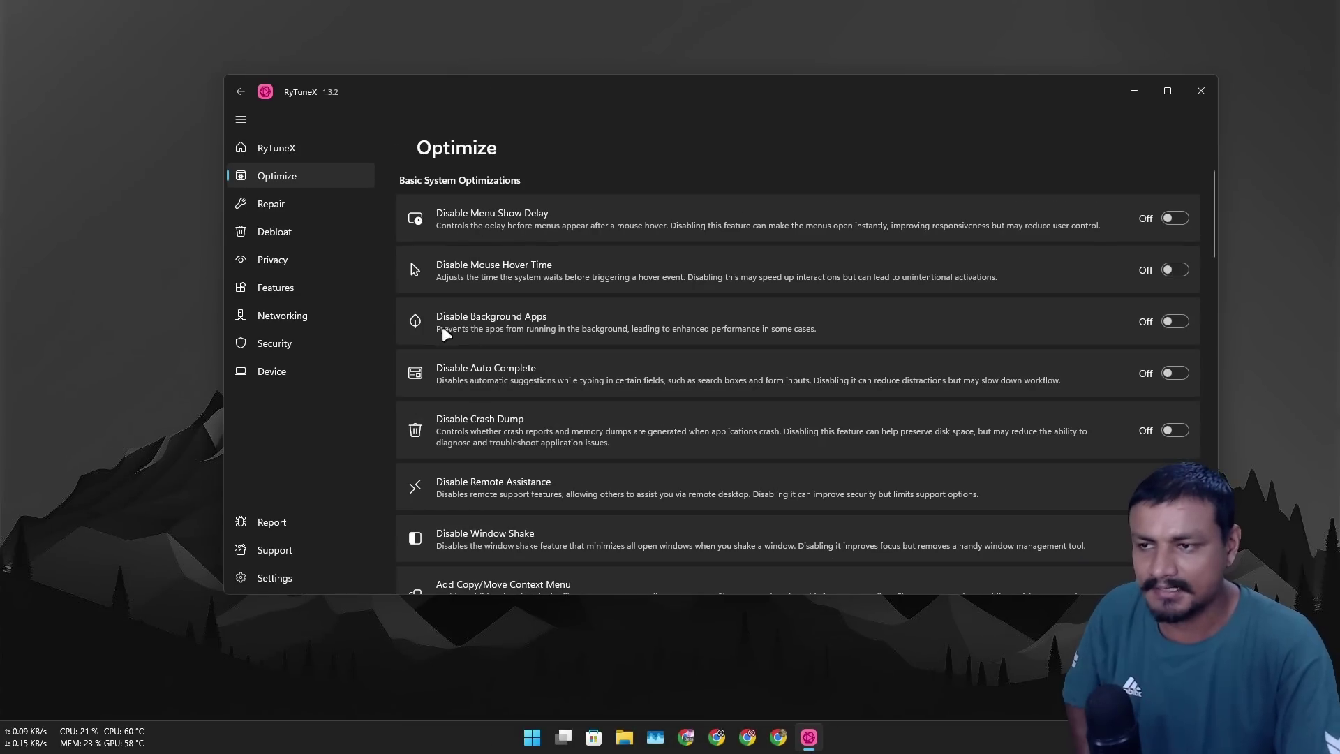
left_click(1169, 322)
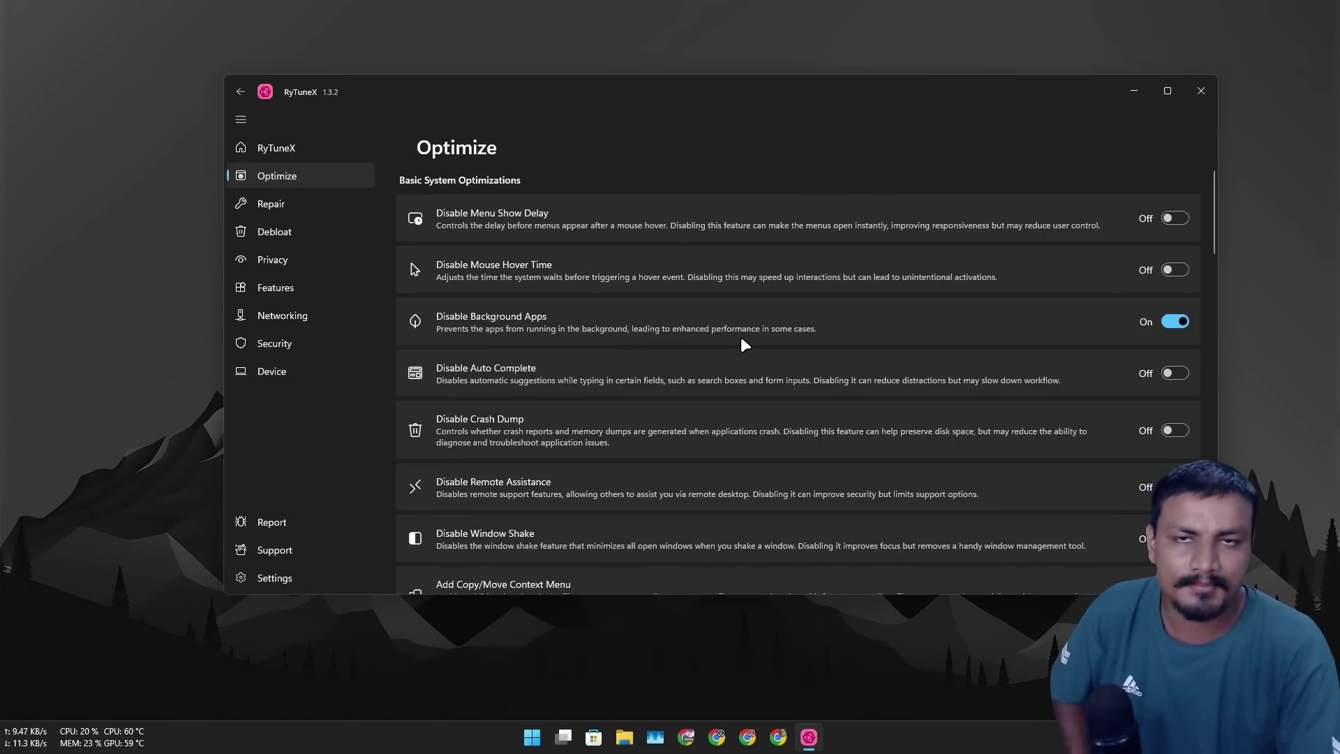
scroll(537, 377, "down", 1)
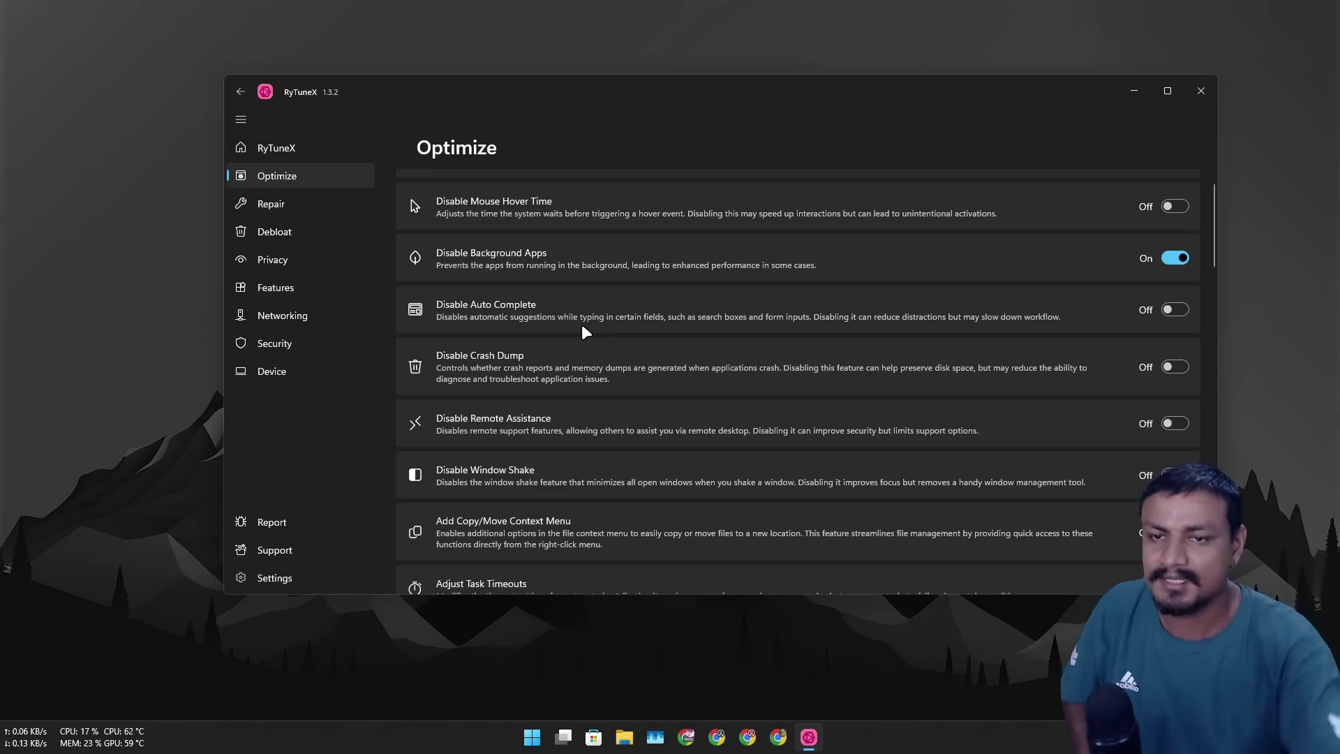
scroll(542, 323, "down", 3)
left_click_drag(596, 92, 441, 100)
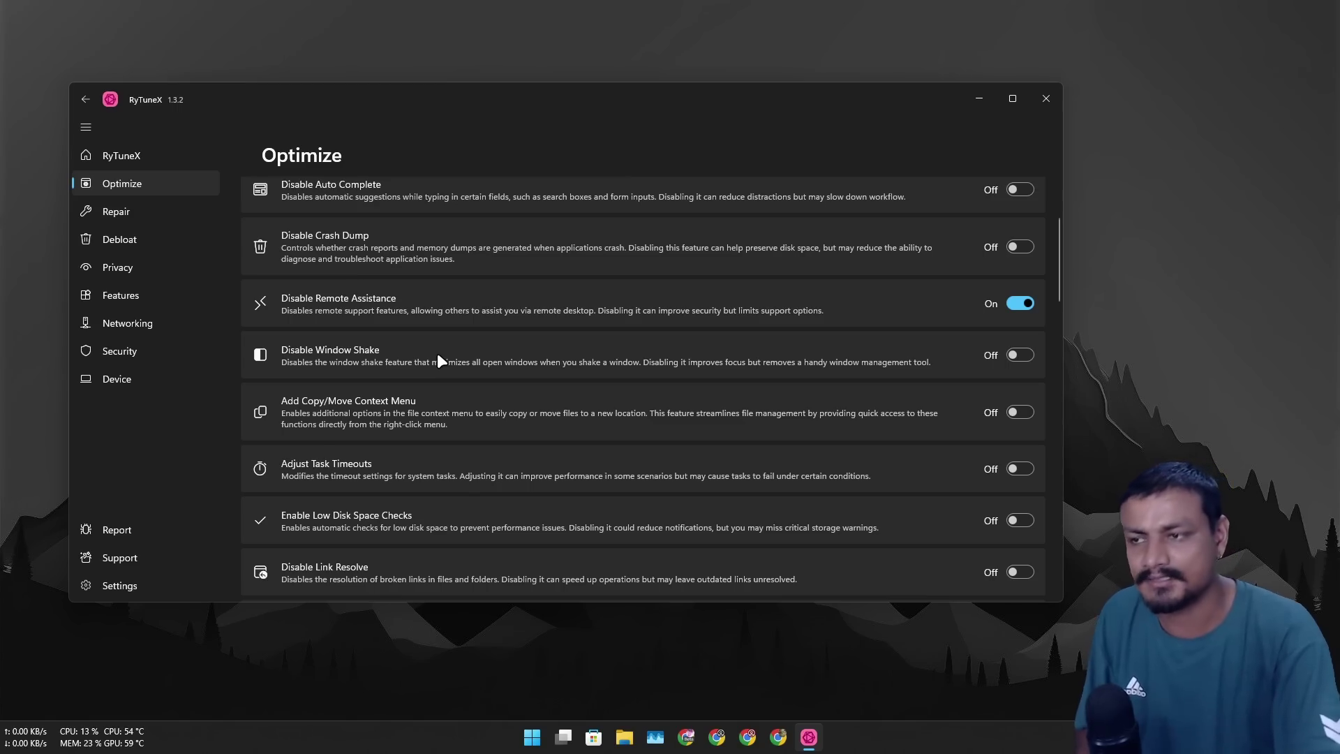
scroll(314, 362, "down", 2)
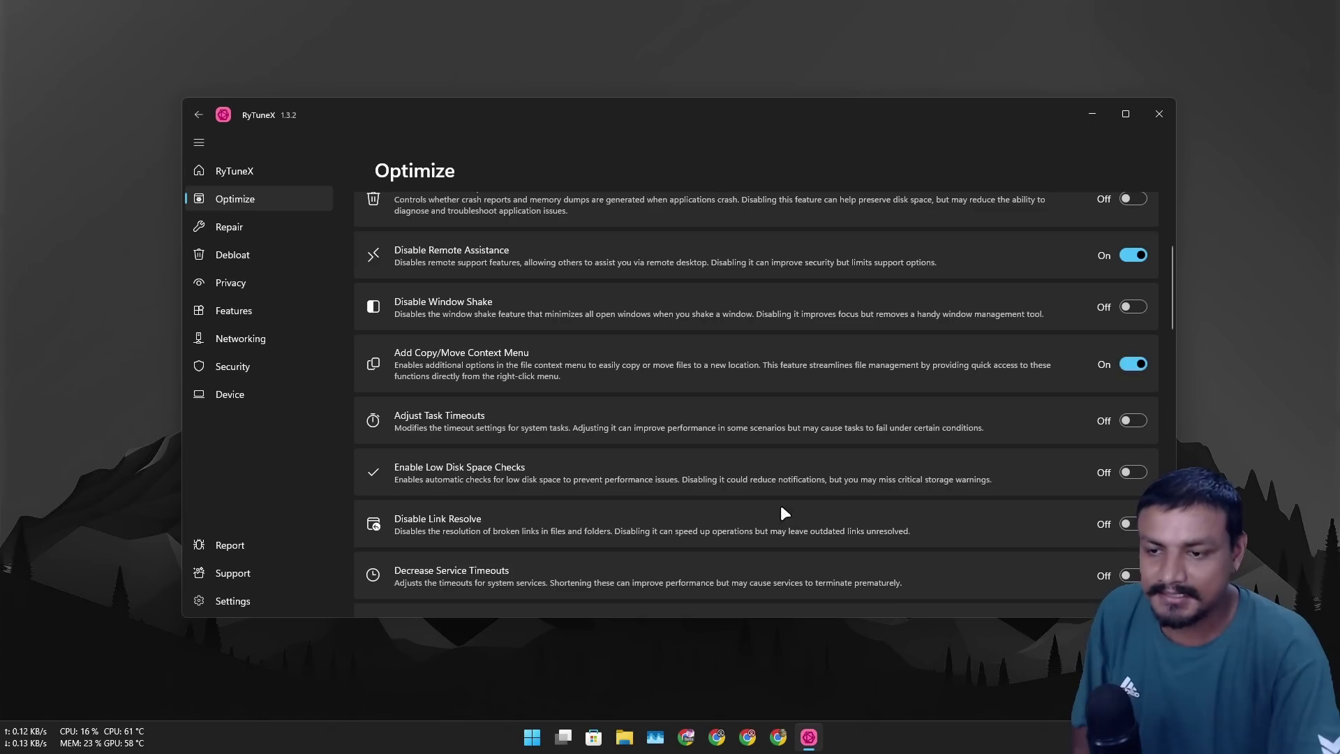
- Open File Explorer and check the context menu offered for 1_OCR.pdf
key("super+e")
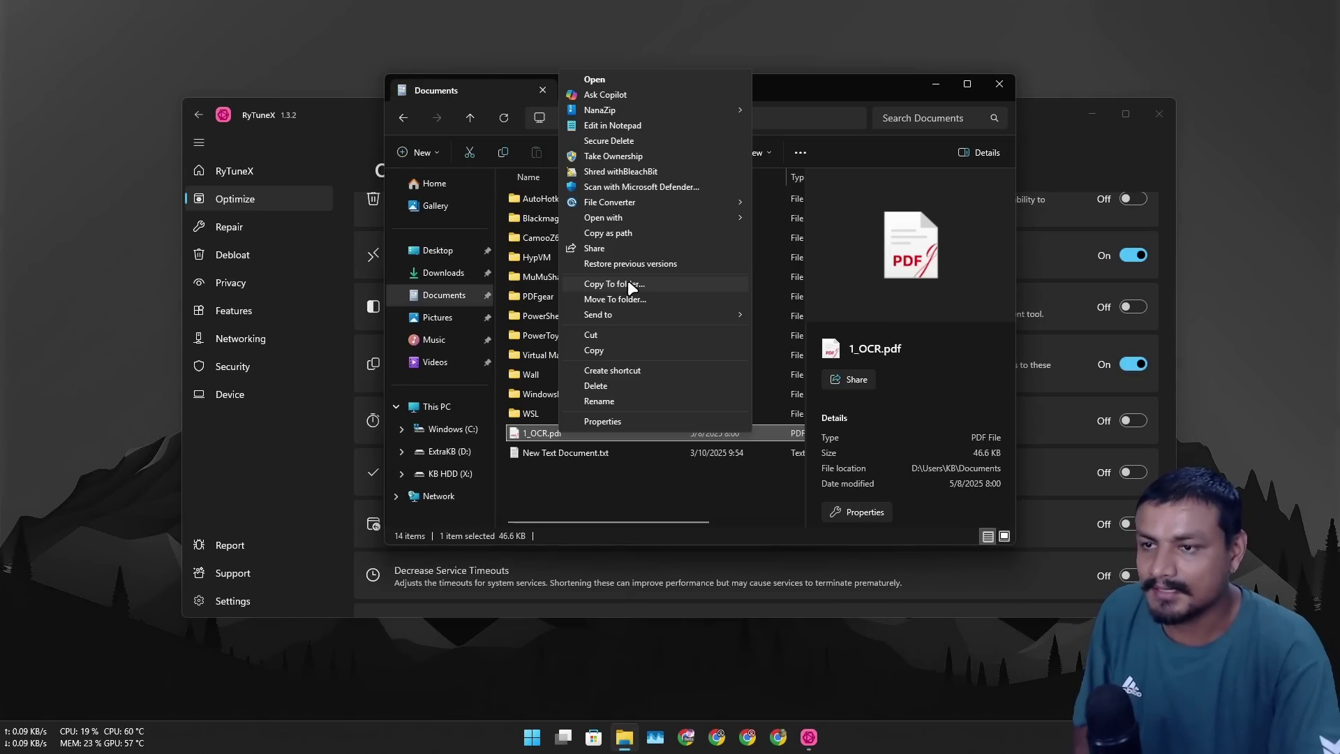
left_click(606, 496)
left_click(360, 123)
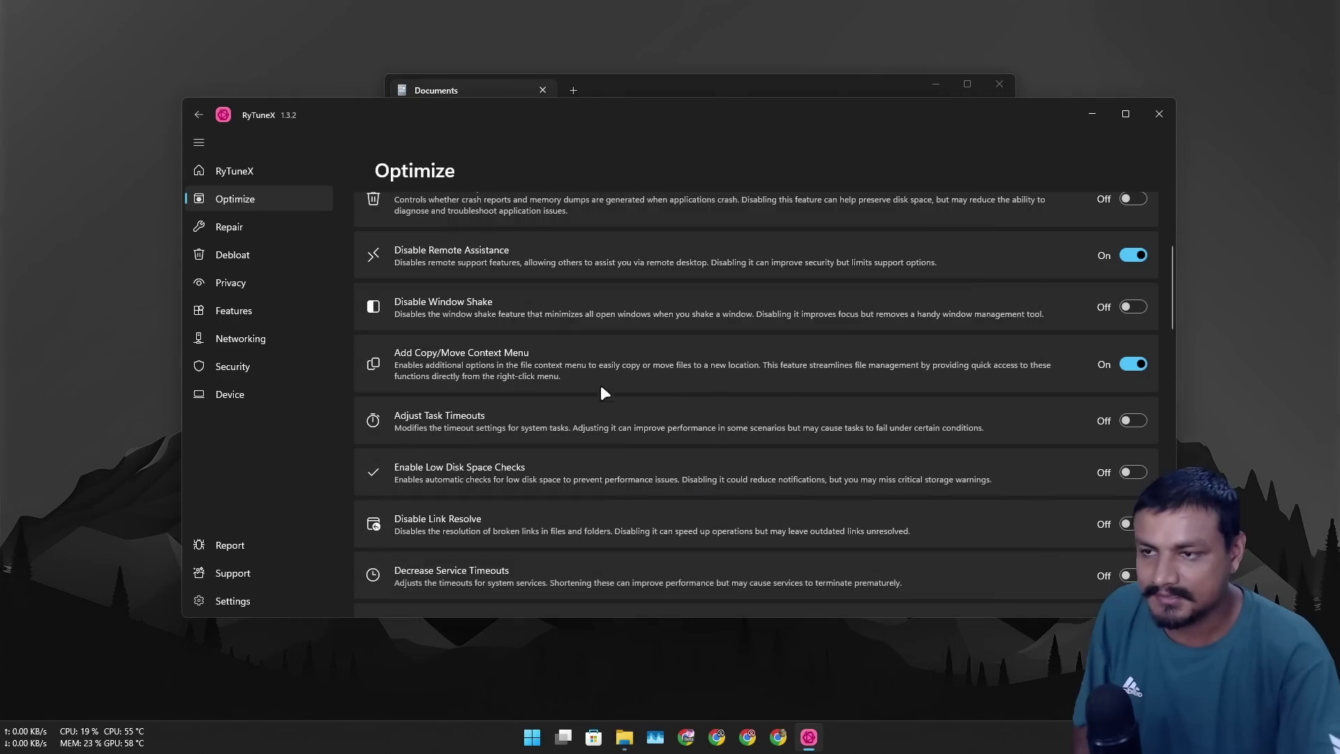
left_click(670, 90)
left_click(561, 430)
right_click(561, 430)
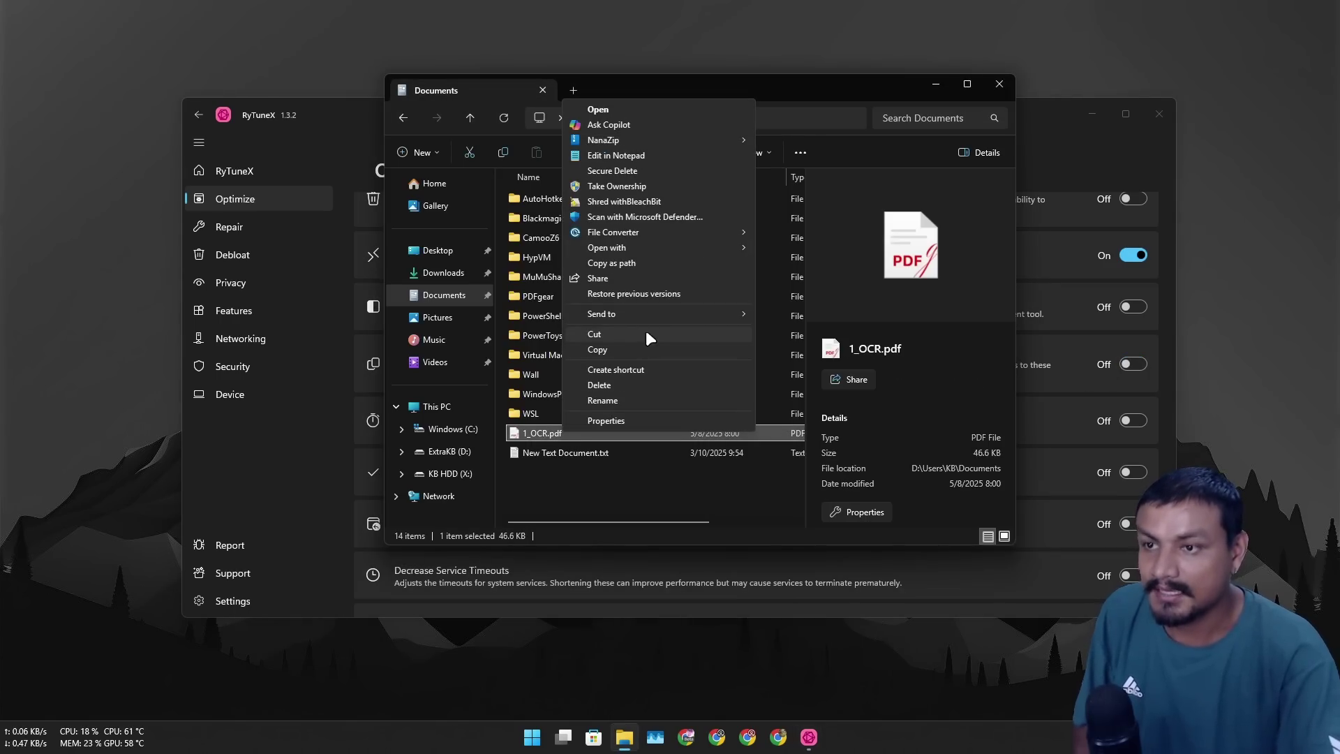
- Turn on Add Copy/Move Context Menu in RyTuneX, then try Move To folder on 1_OCR.pdf and cancel
left_click(1060, 133)
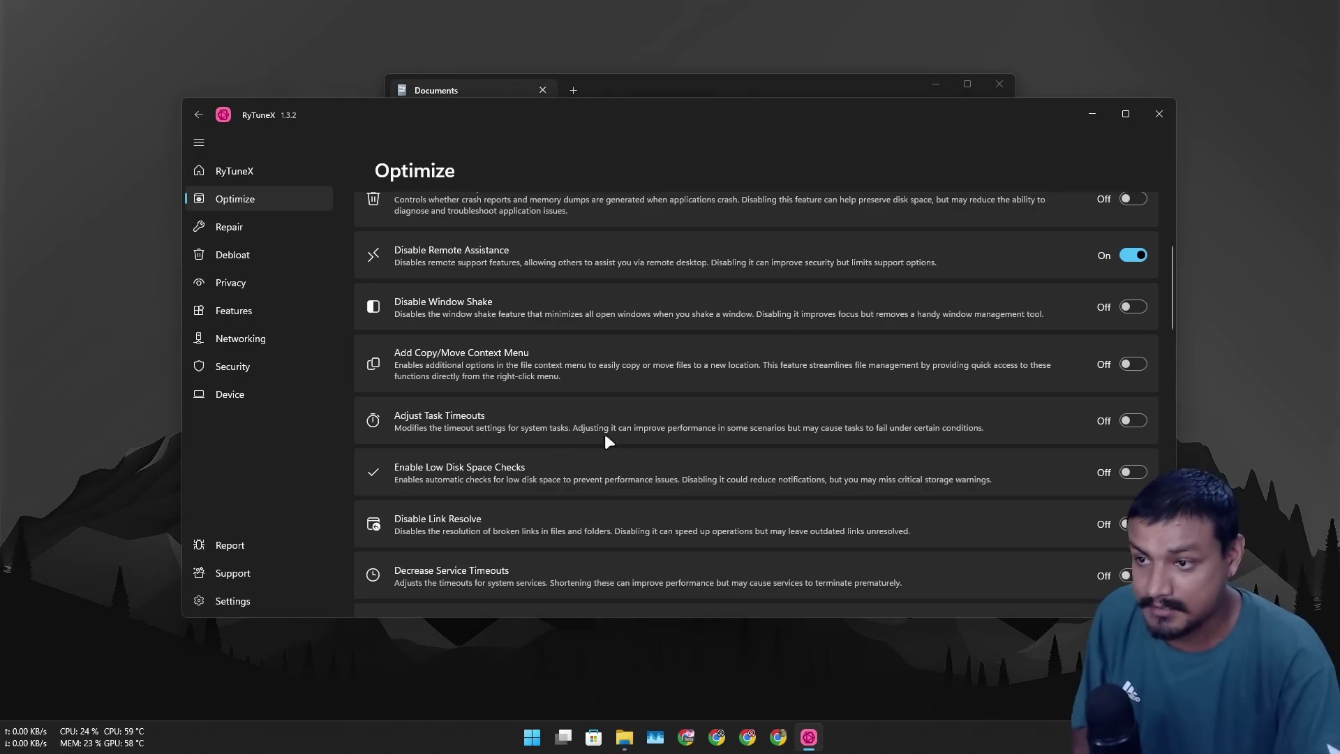
left_click(1125, 364)
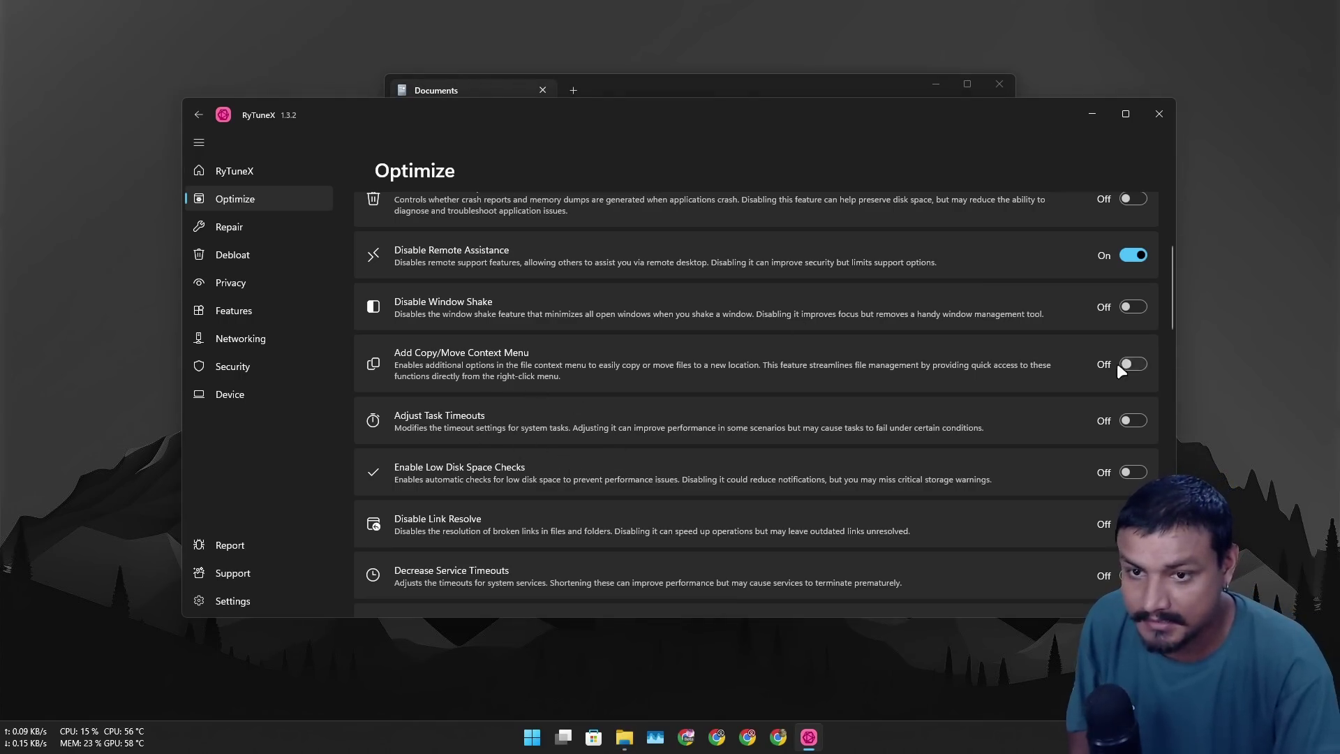
left_click(680, 82)
right_click(569, 433)
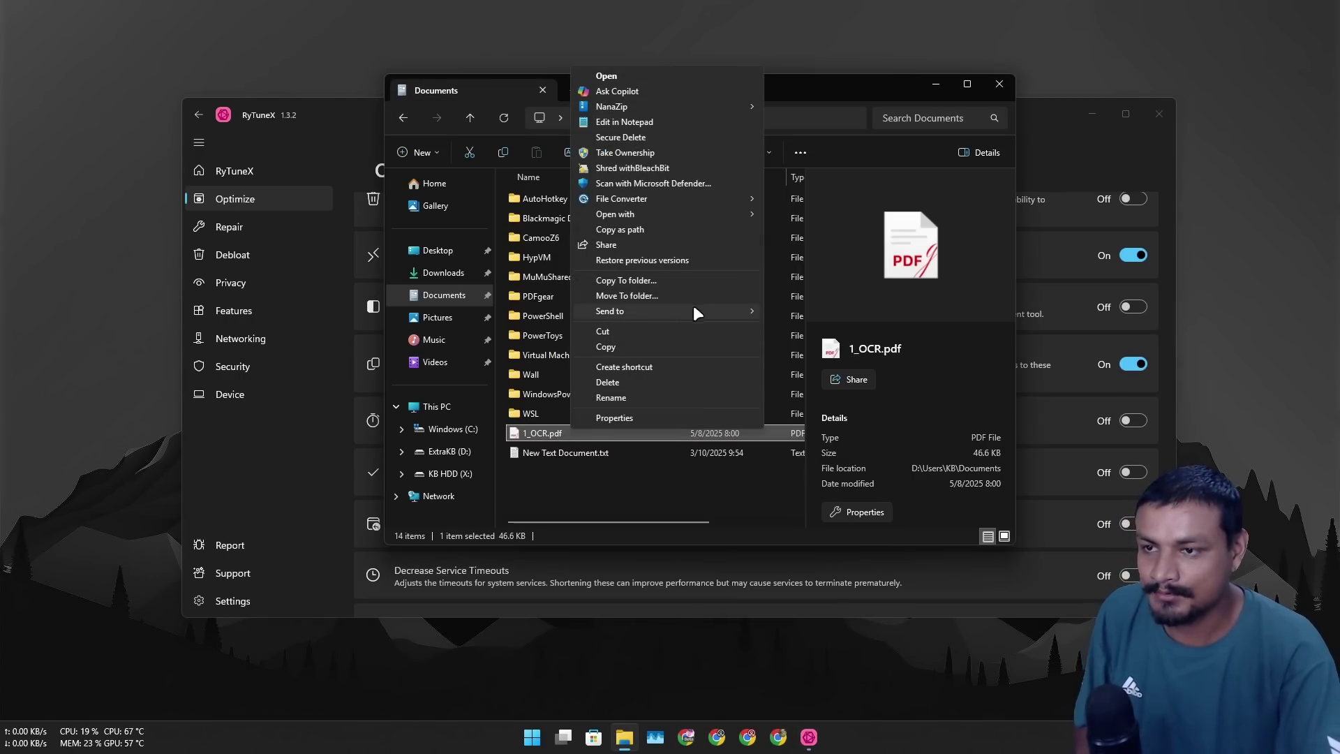
left_click(711, 296)
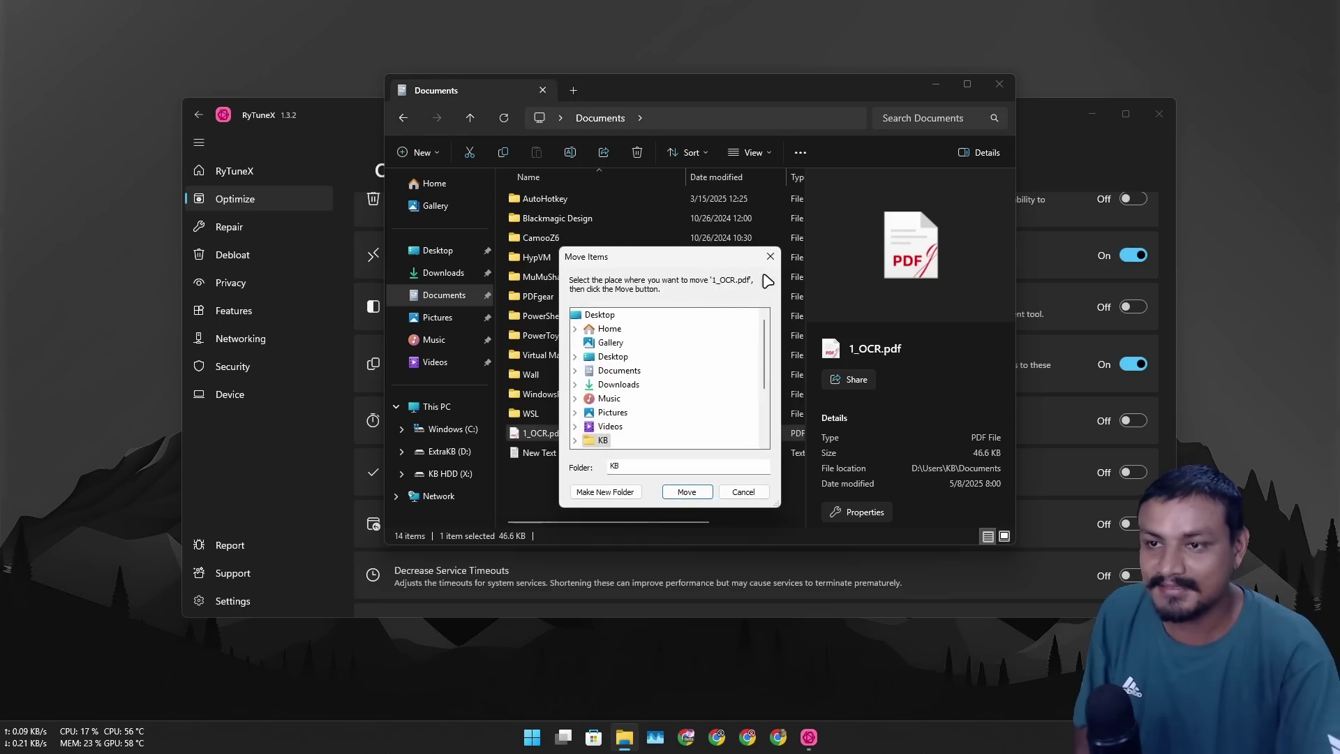
left_click(766, 259)
- Recheck the 1_OCR.pdf context menu, dismiss it, and close the Documents window
right_click(587, 428)
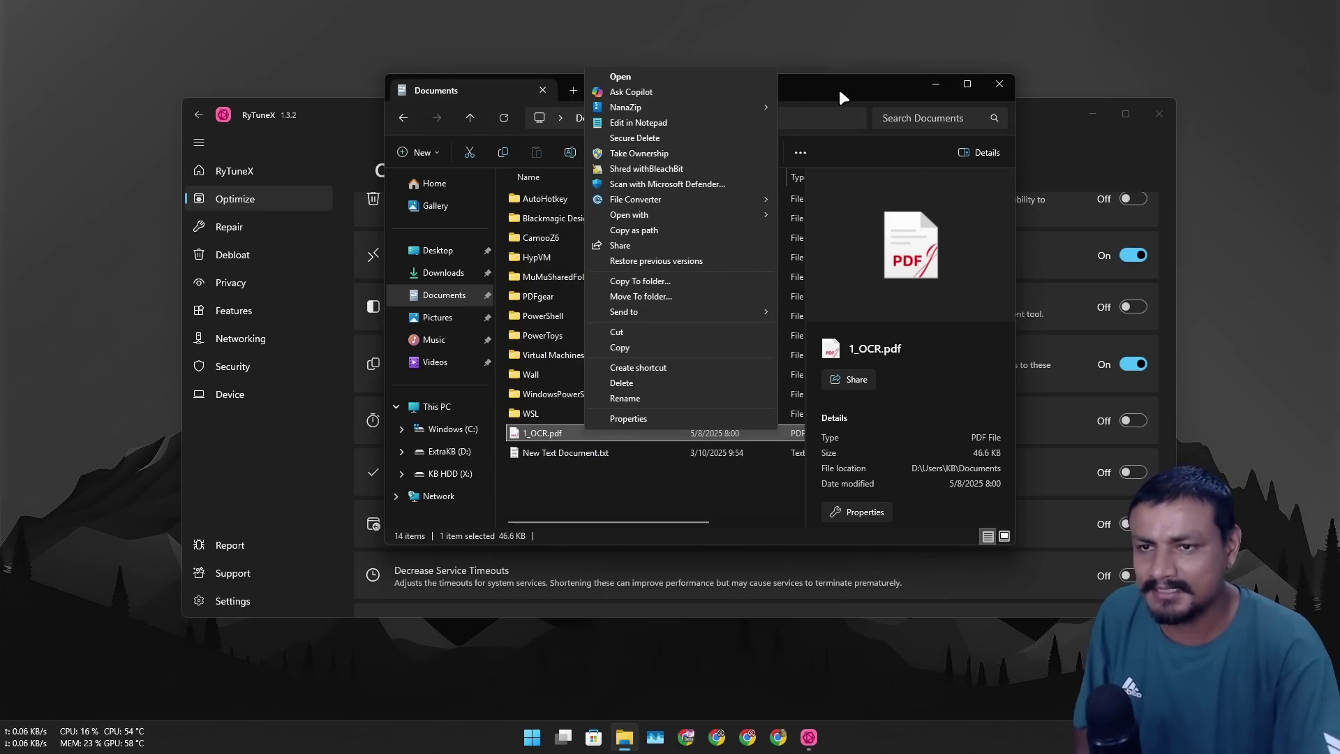
left_click(998, 85)
left_click(999, 84)
scroll(458, 296, "down", 2)
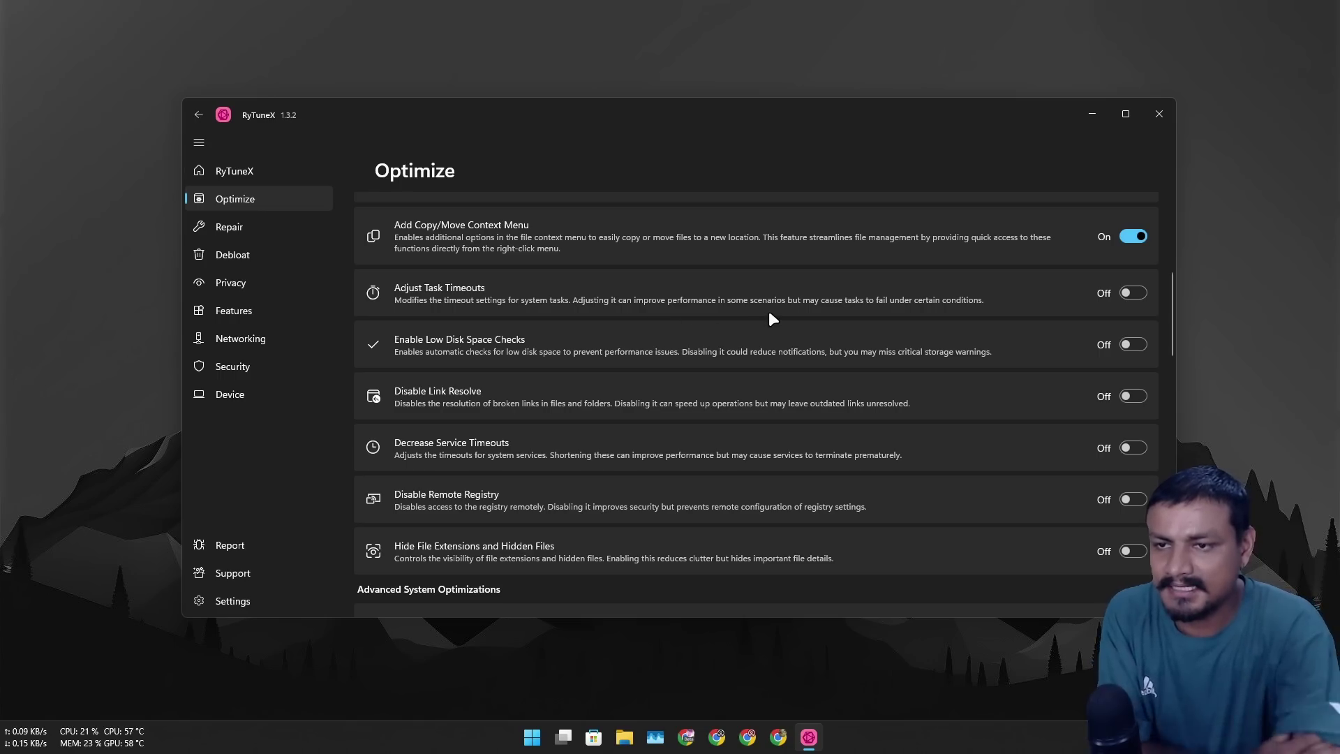
- Switch Adjust Task Timeouts and Disable Remote Registry to On on the Optimize page
left_click(1132, 292)
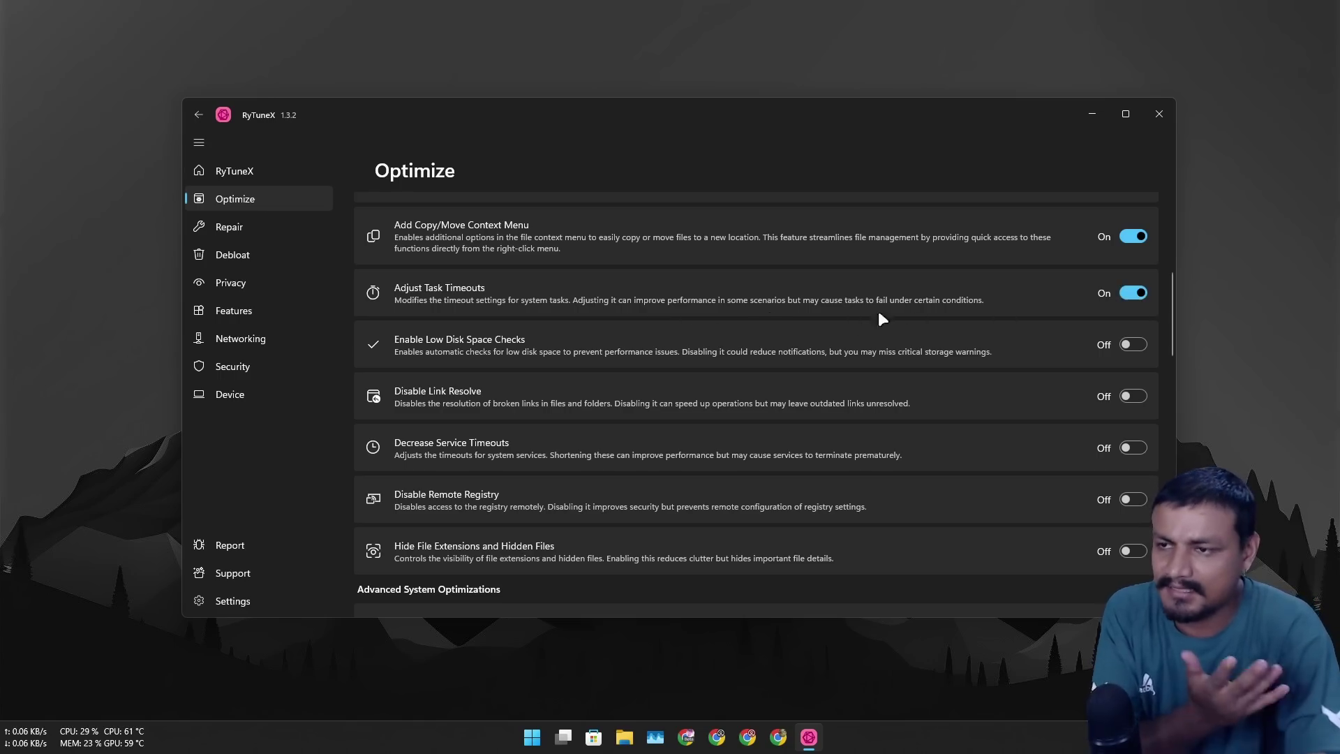
scroll(779, 289, "down", 2)
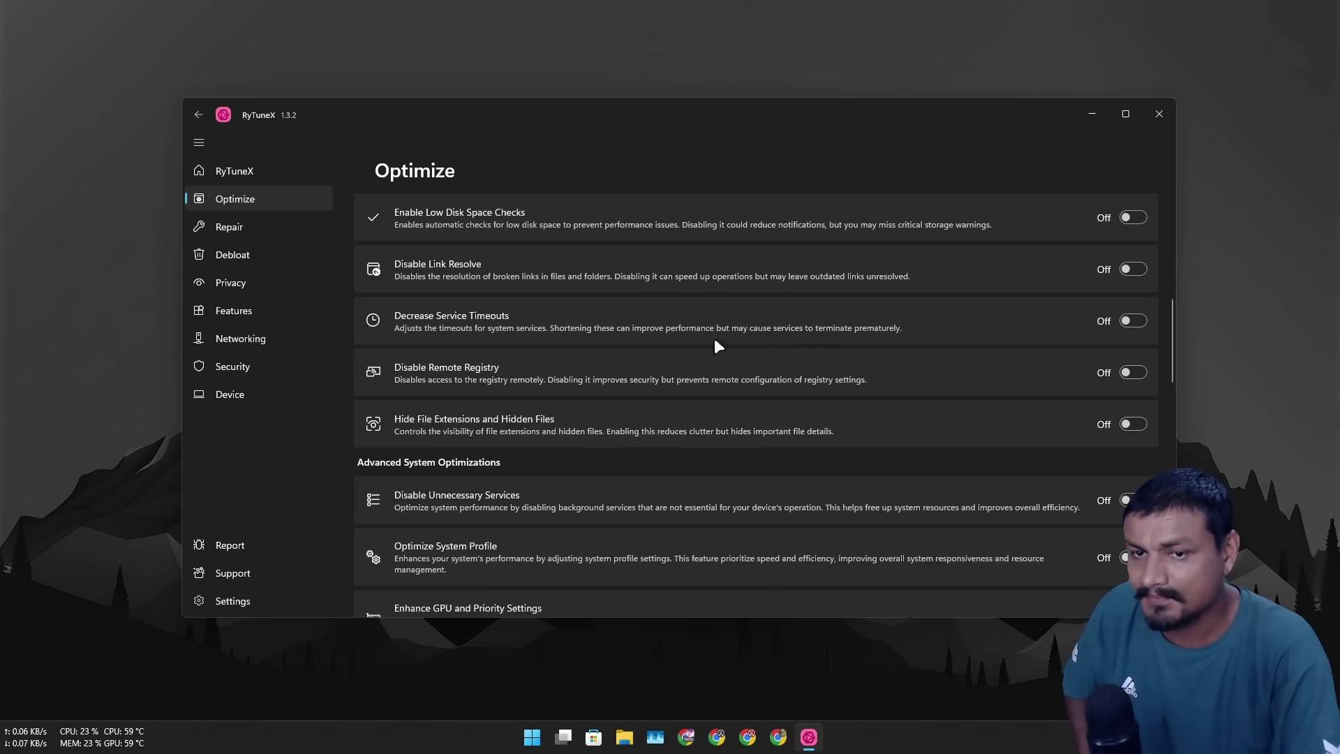
scroll(628, 328, "down", 2)
scroll(503, 310, "up", 2)
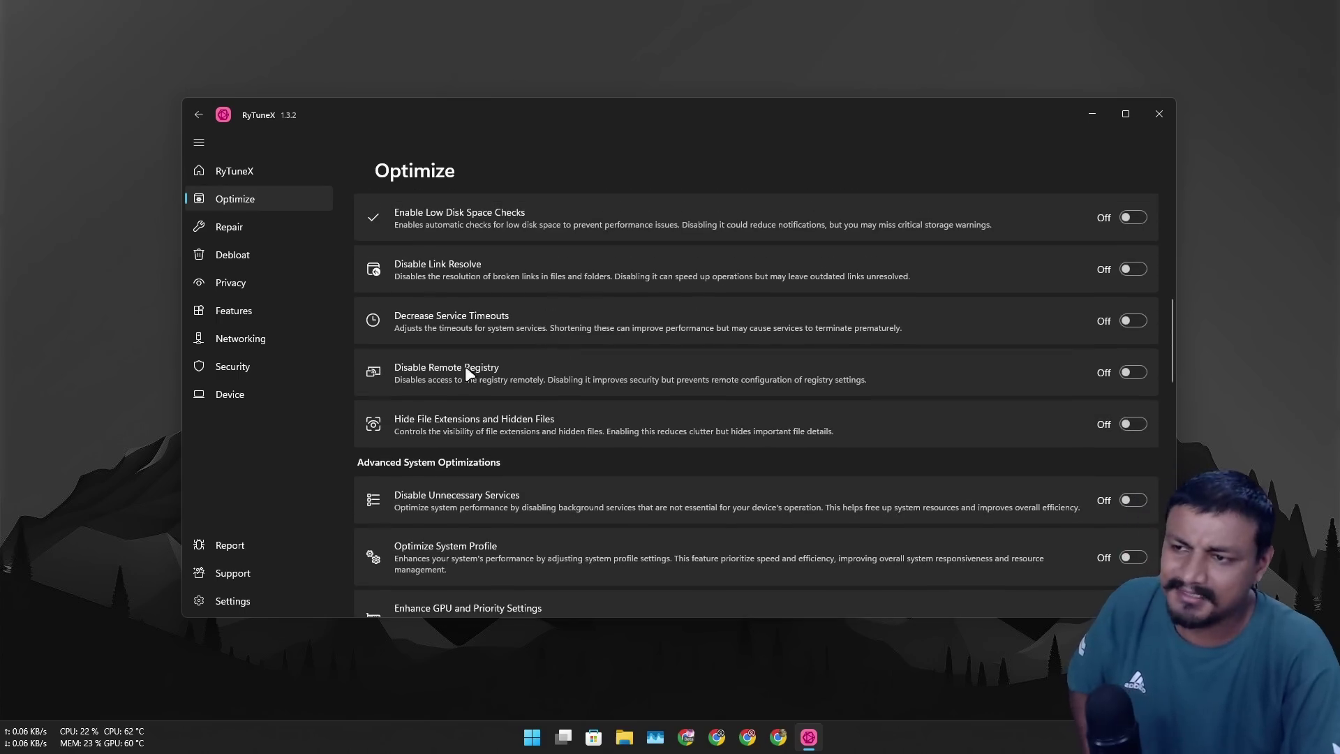
scroll(448, 324, "down", 1)
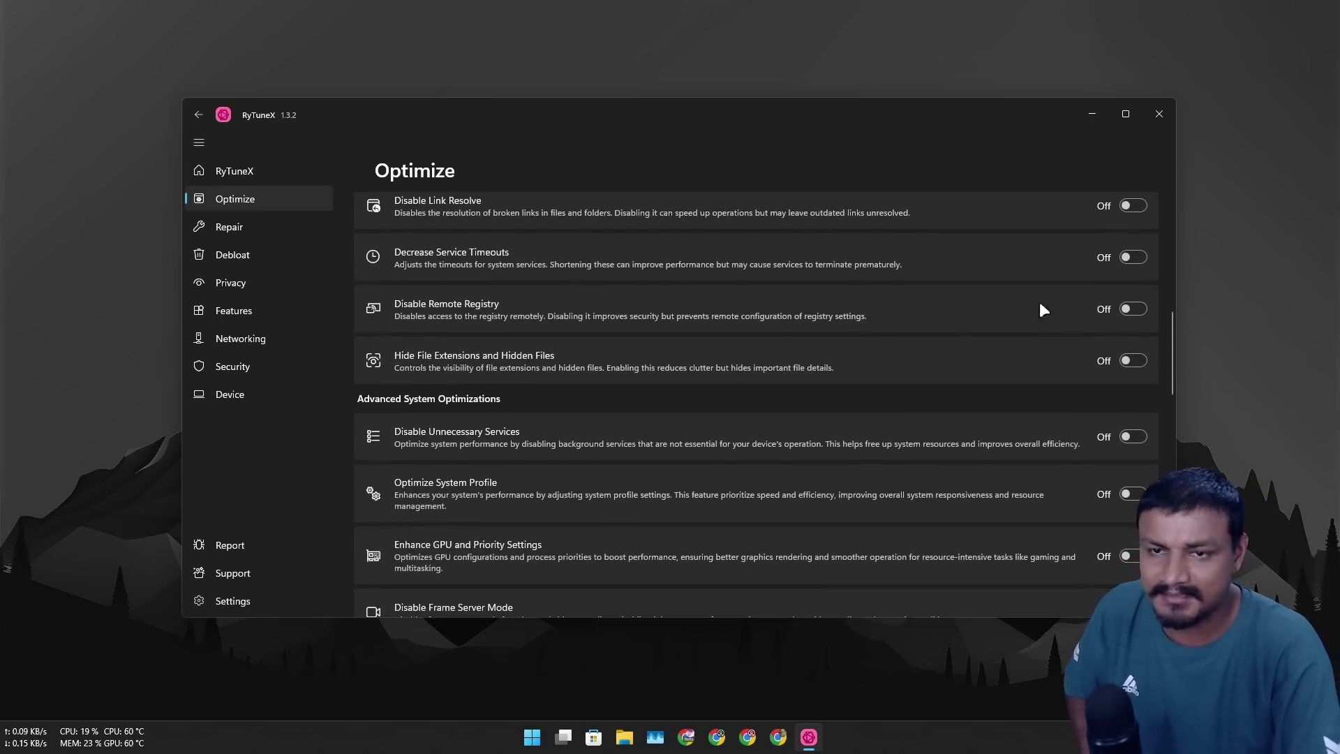
left_click(1127, 311)
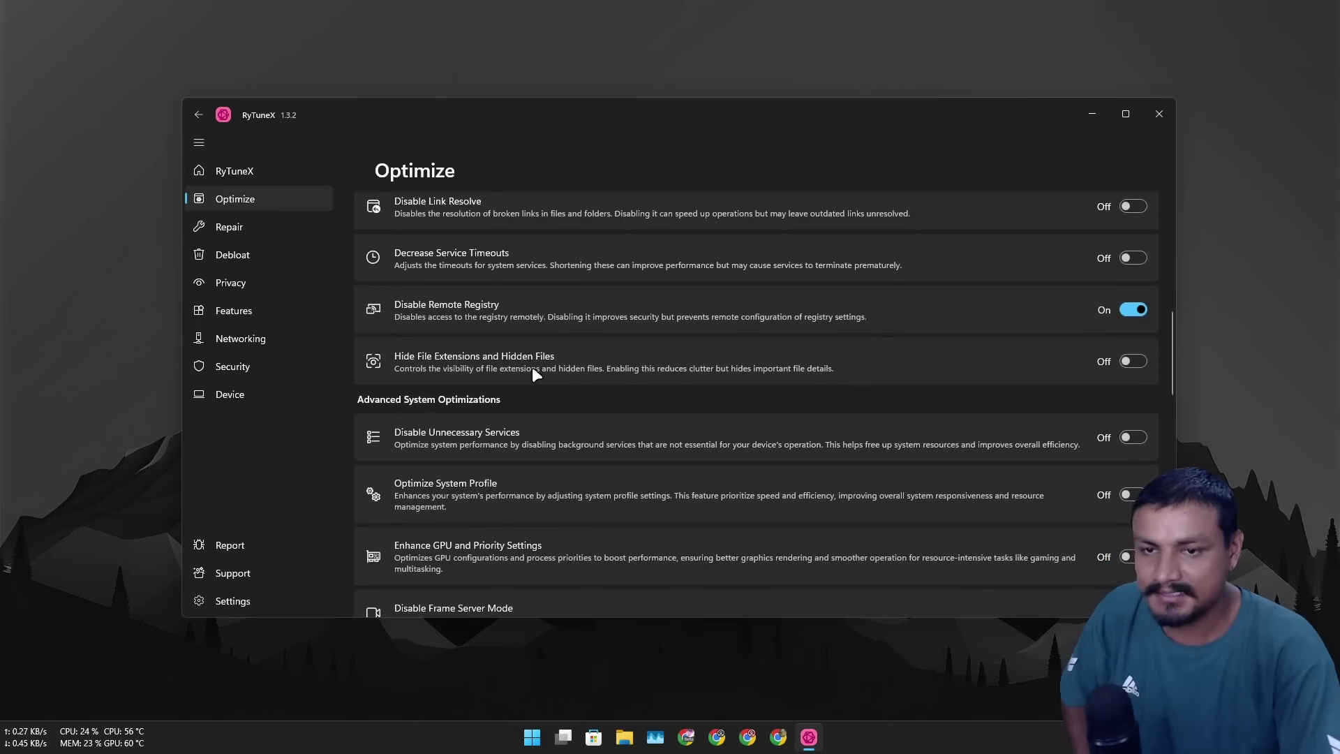
- Scroll to Advanced System Optimizations and switch Disable Unnecessary Services to On
scroll(513, 363, "down", 3)
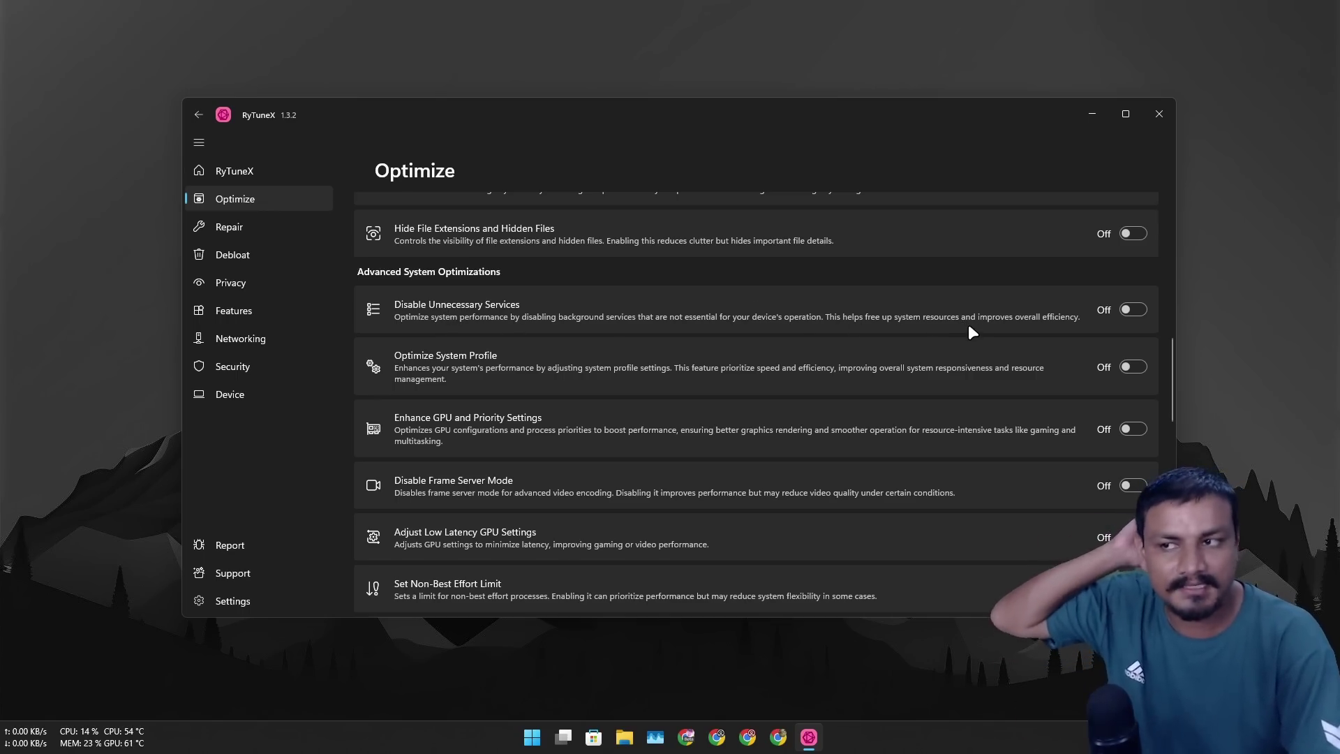
left_click(1130, 311)
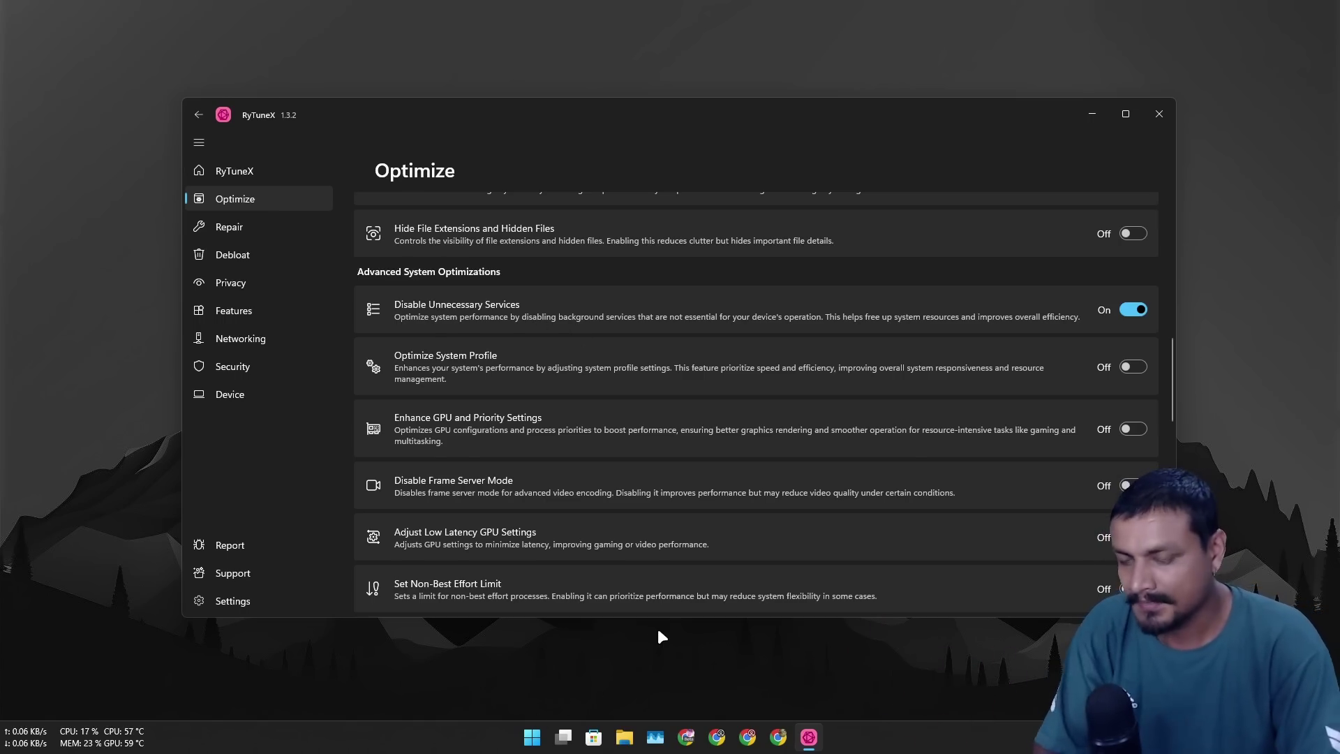
- Launch Wintoys by searching 'win' in the app launcher
key("alt+space")
type("win")
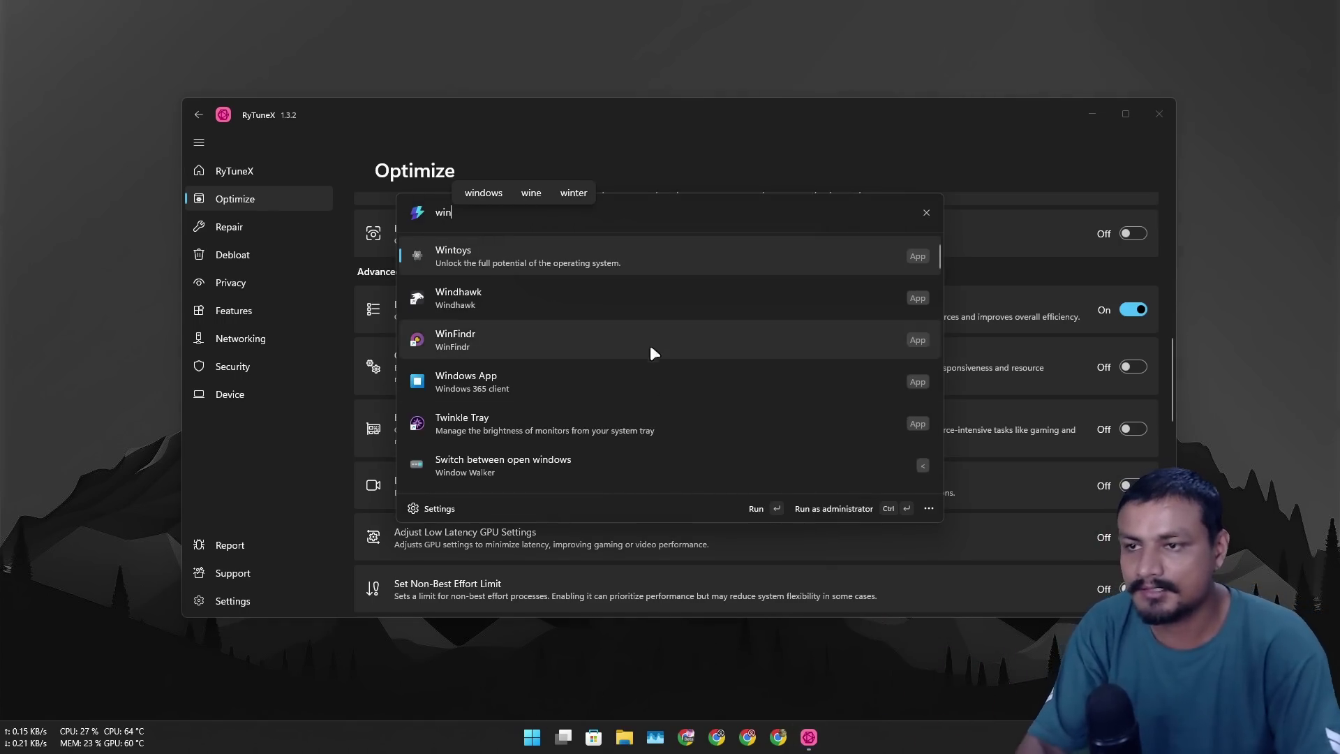
left_click(643, 254)
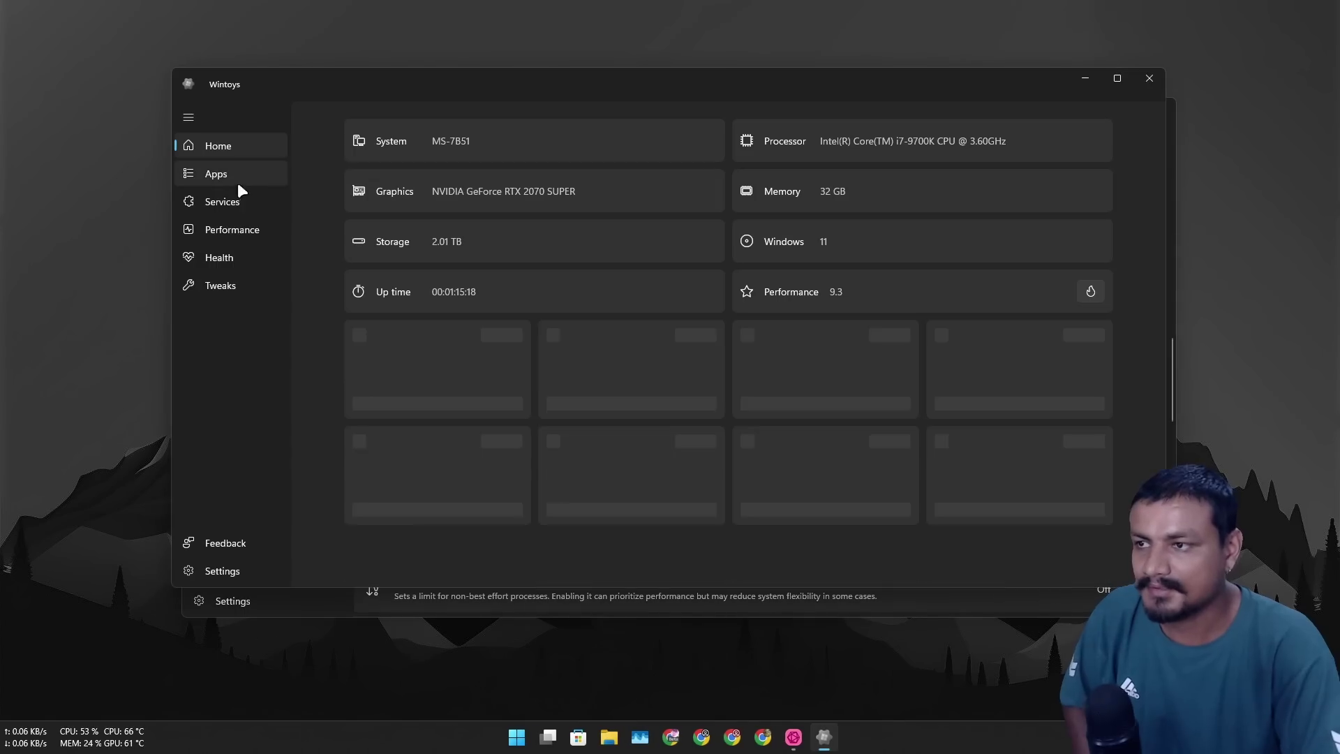
- Open Wintoys' Services page and filter the list from 110 down to 75 services
left_click(233, 226)
left_click(235, 201)
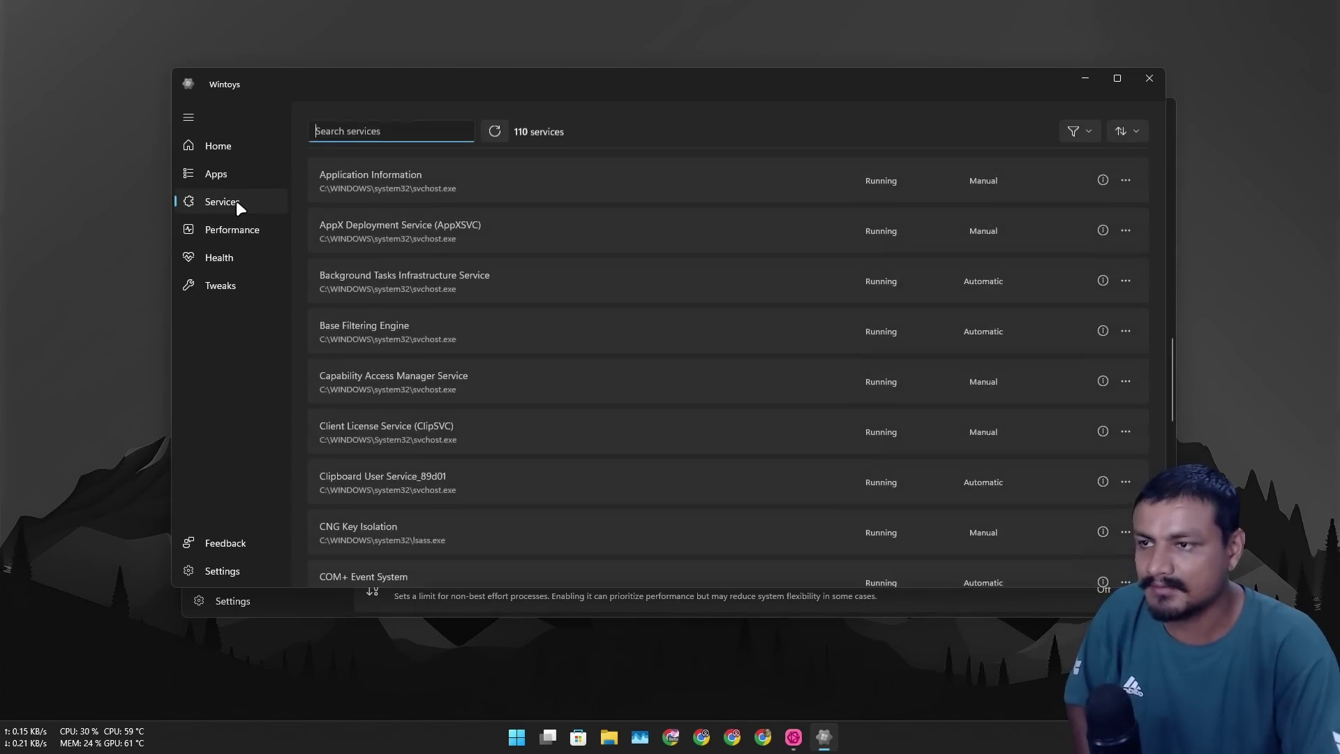
left_click(1079, 132)
left_click(1053, 183)
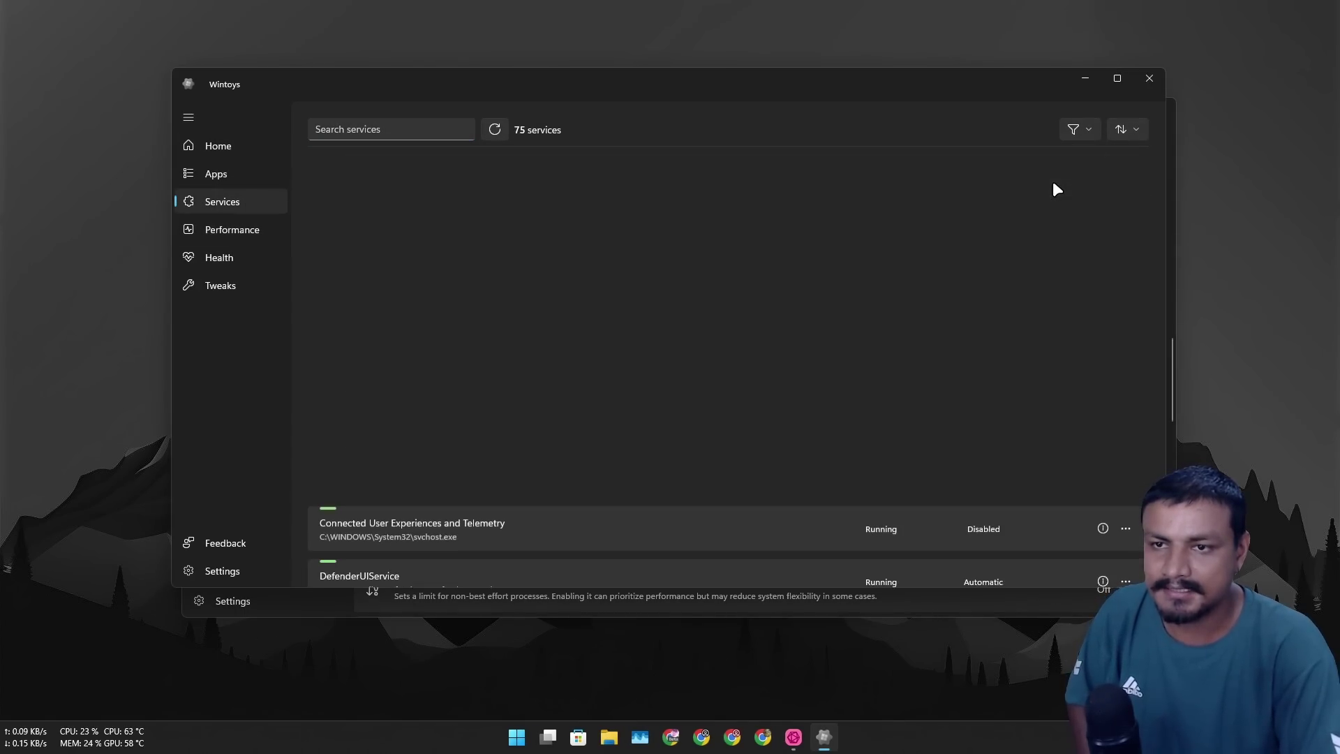
scroll(680, 387, "down", 20)
scroll(717, 404, "up", 20)
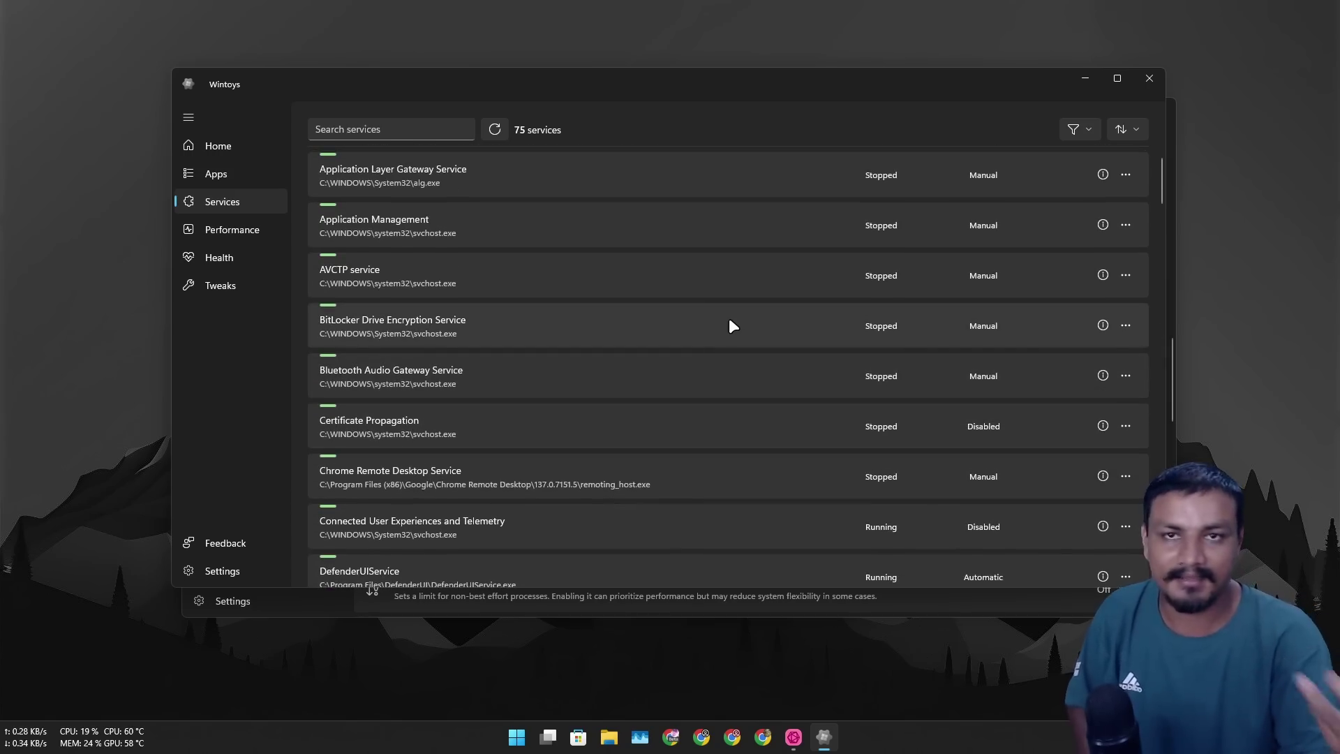
- Close Wintoys, then switch on Optimize System Profile, Enhance GPU, Low Latency GPU and Disable SysMain
key("alt+F4")
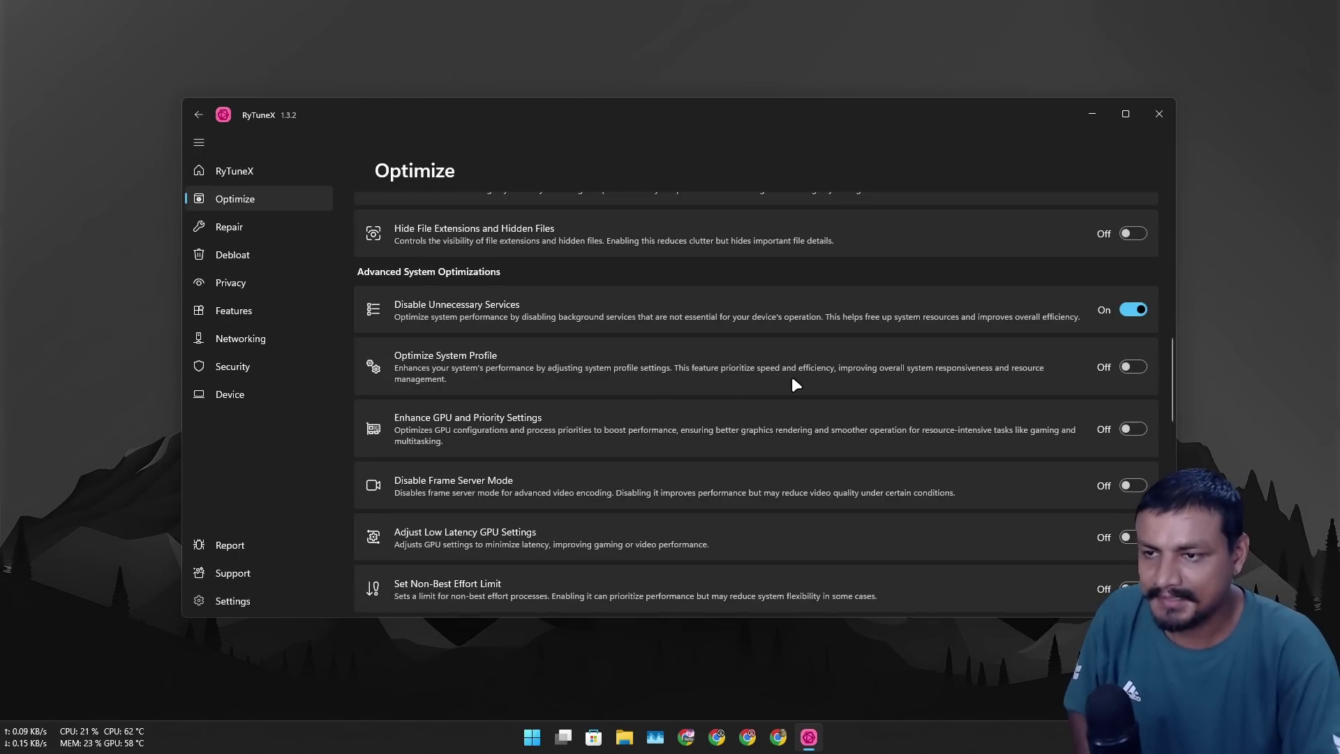
left_click(1132, 368)
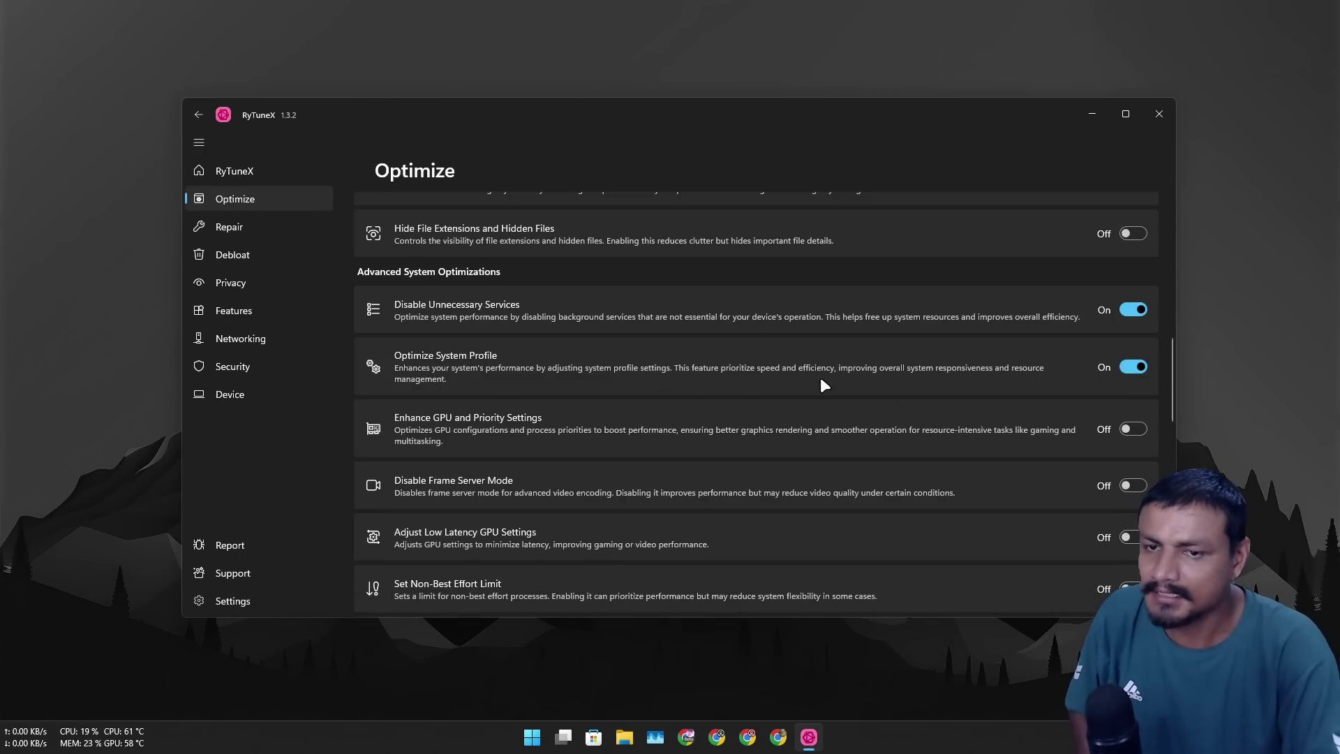
scroll(447, 391, "down", 1)
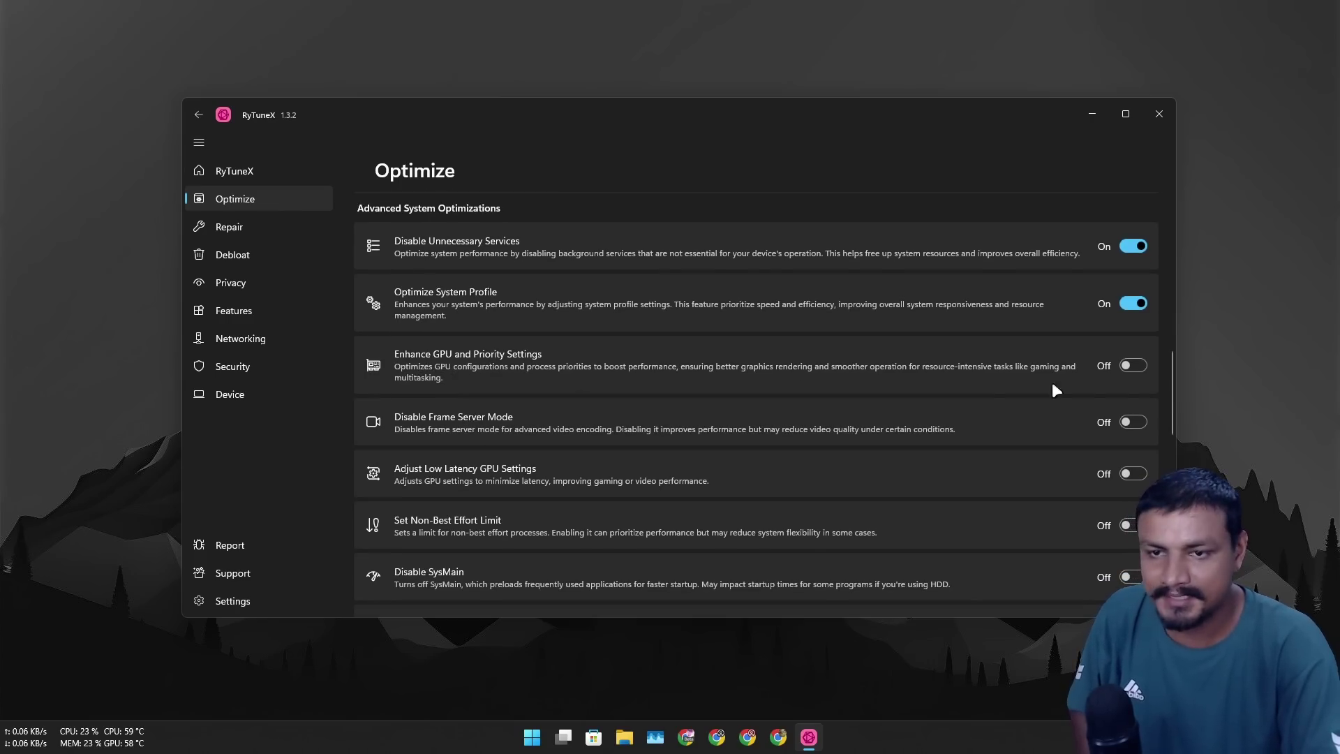
scroll(608, 395, "down", 1)
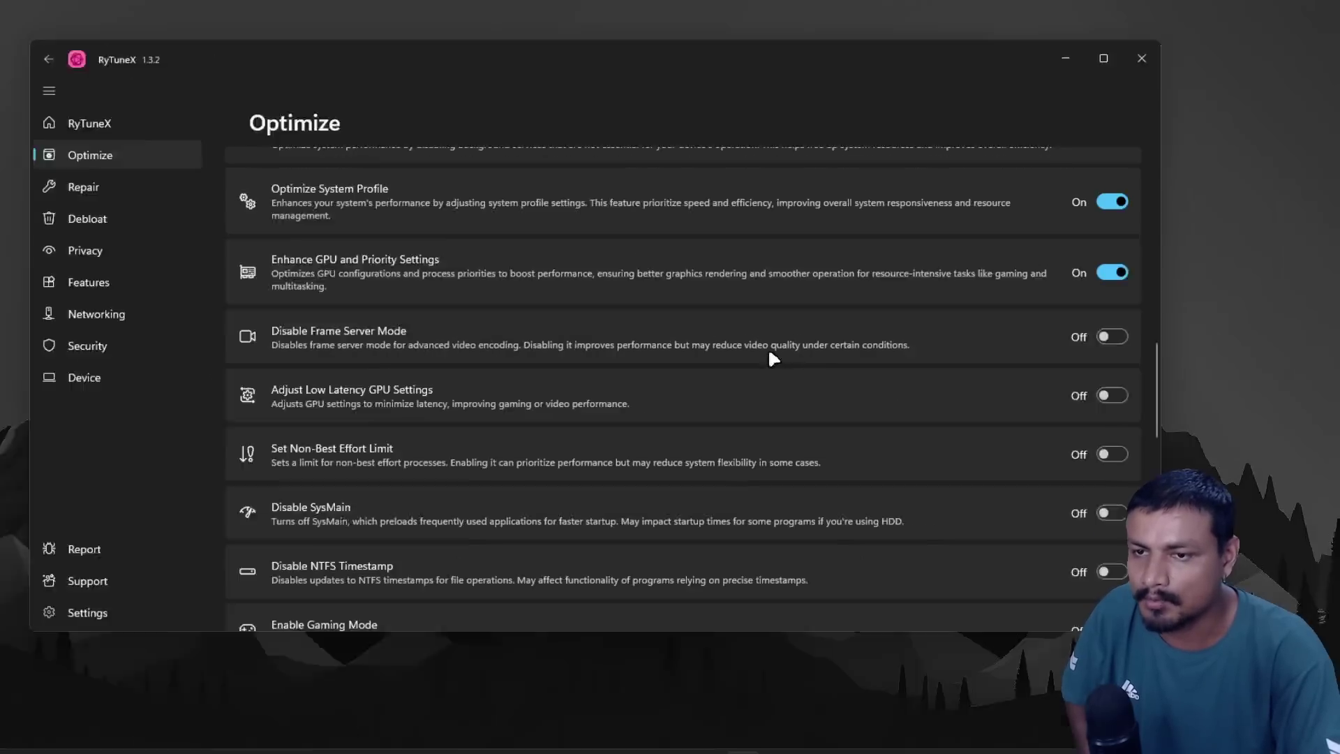
scroll(433, 265, "down", 2)
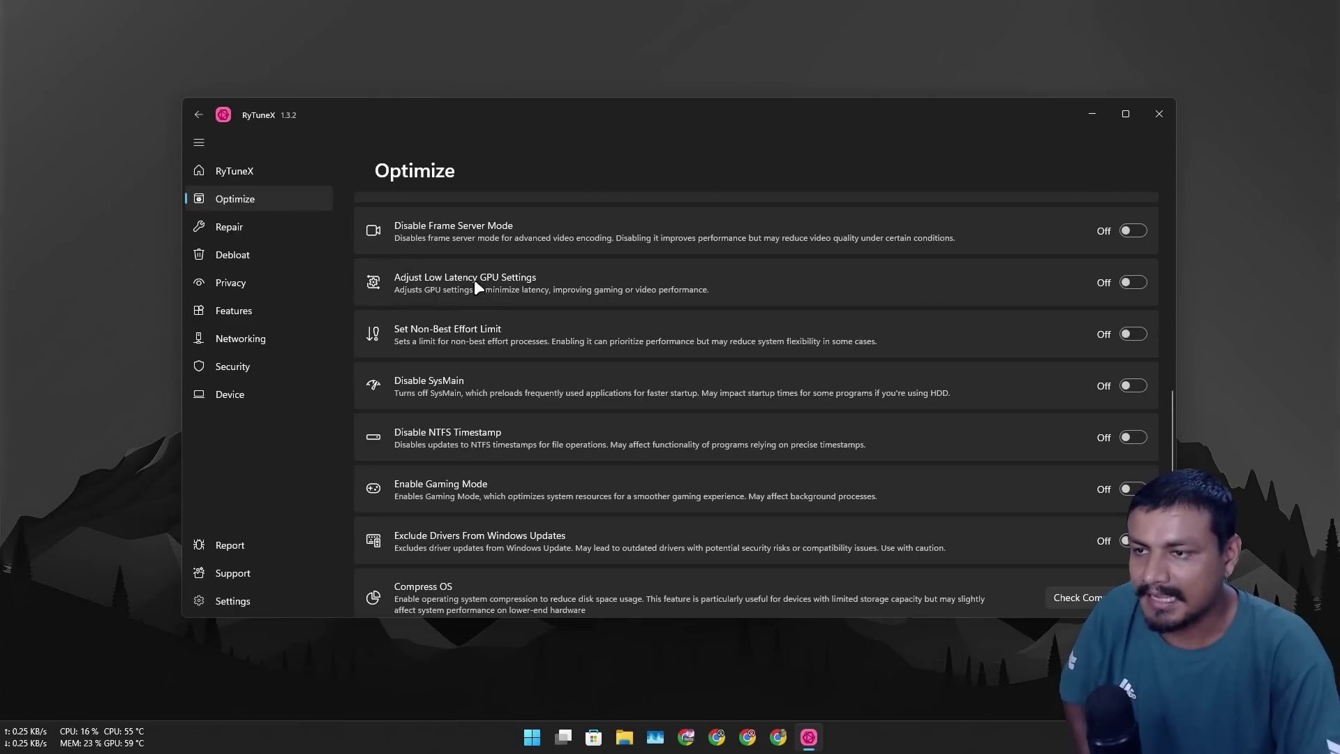
left_click(1133, 280)
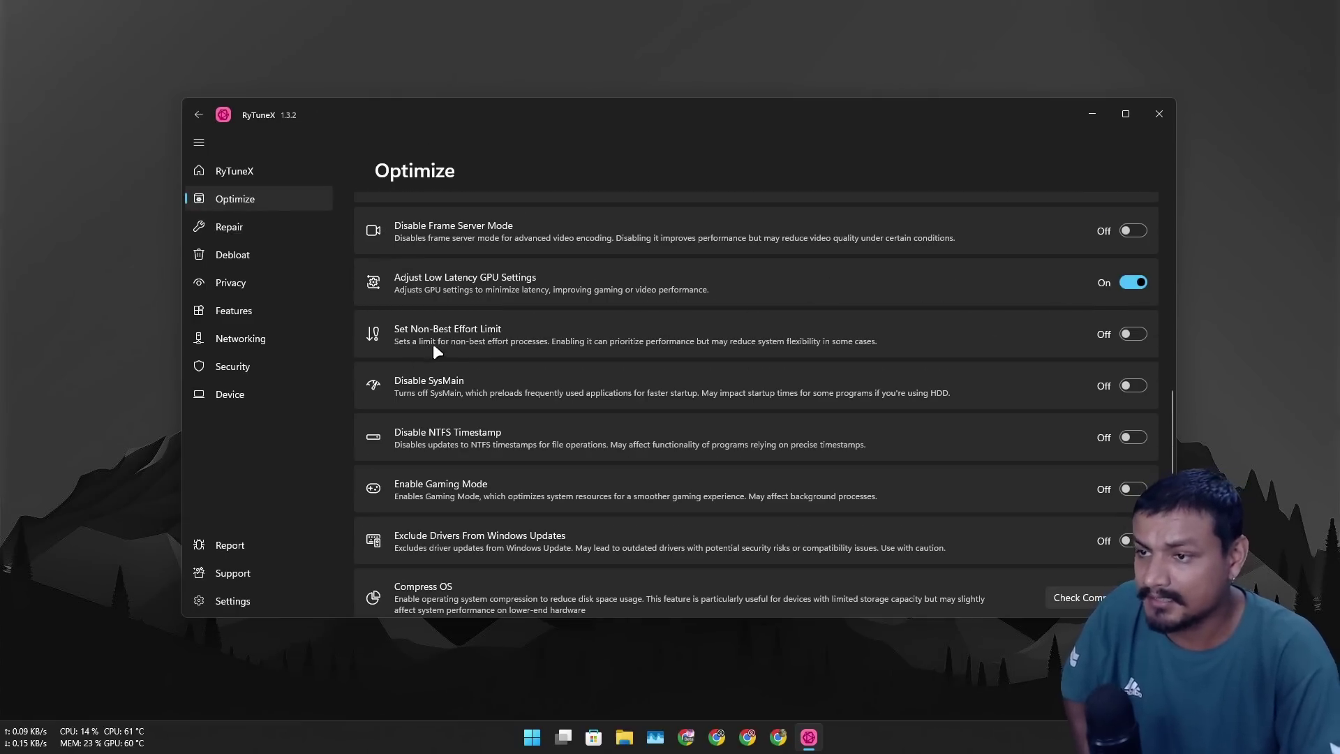
scroll(433, 338, "down", 1)
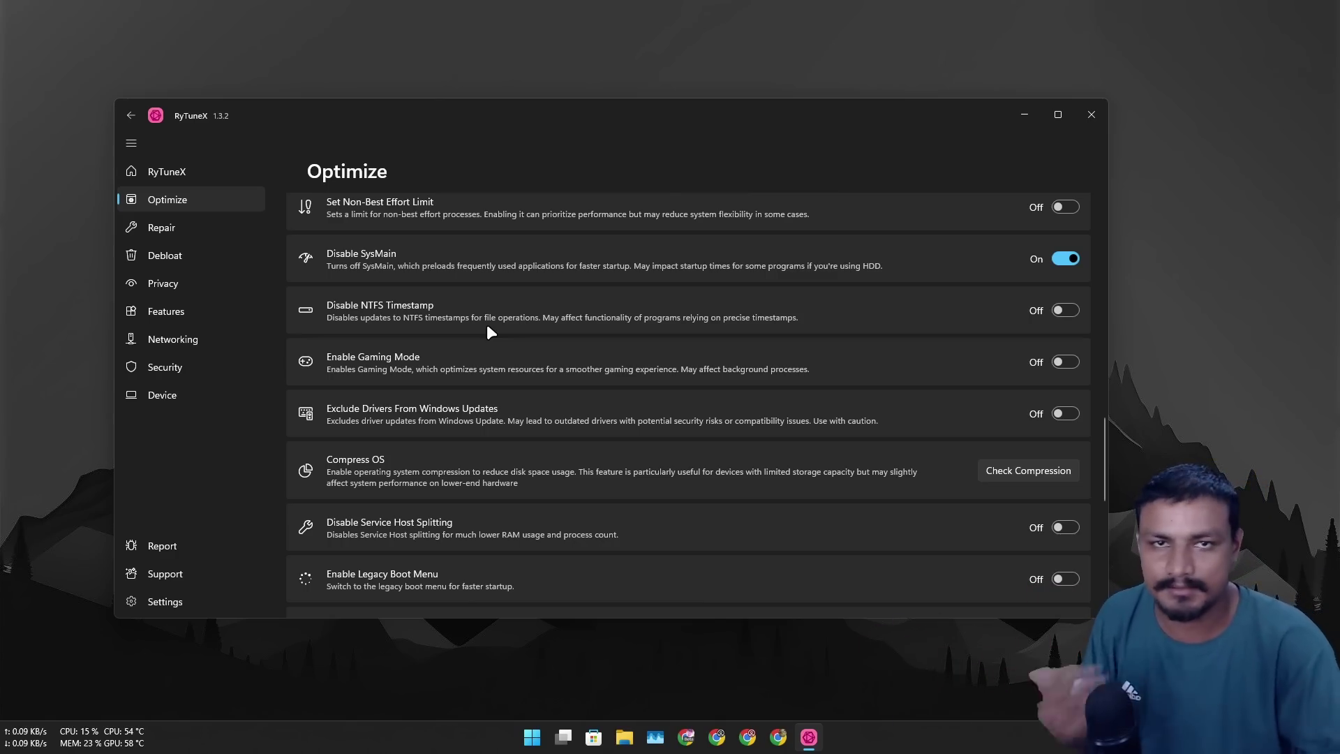
left_click_drag(521, 125, 560, 111)
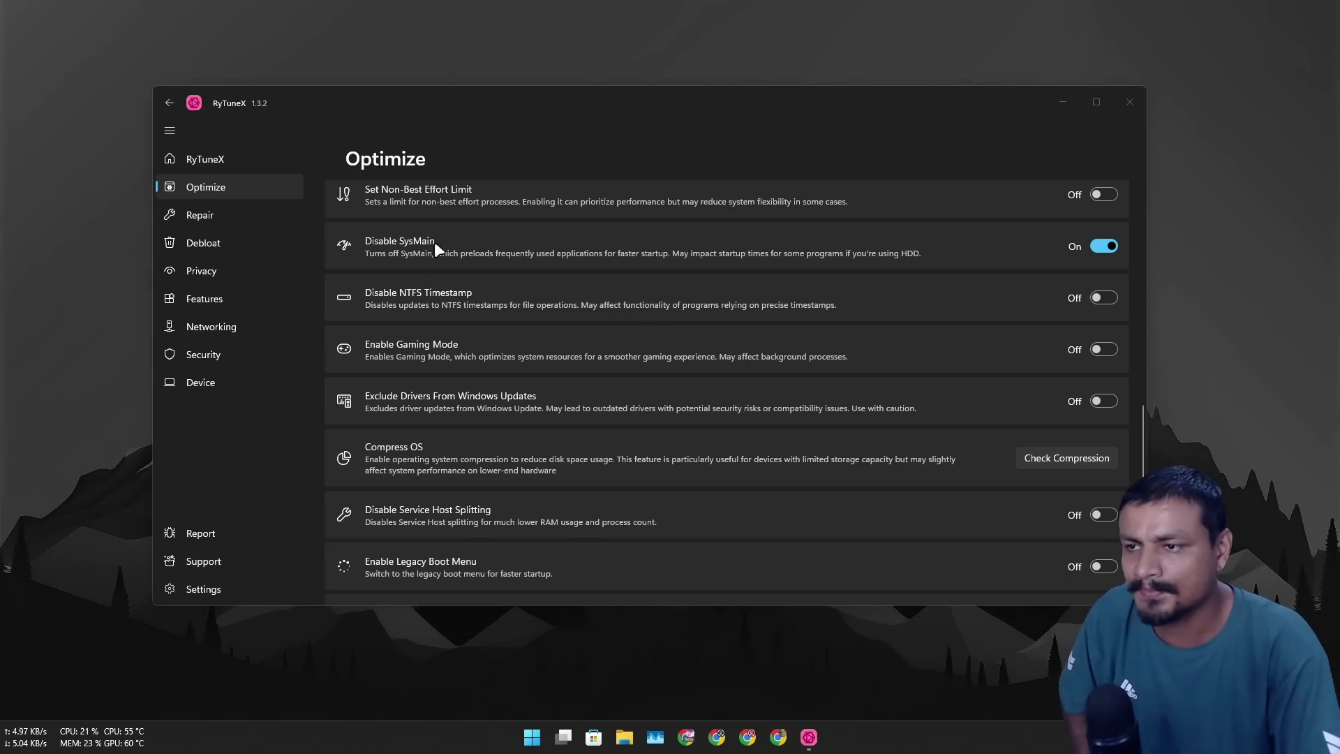
- Read the 'ntfs timestamps disable or enable' search results beside RyTuneX, then close the Chrome tab
left_click_drag(1339, 149, 719, 110)
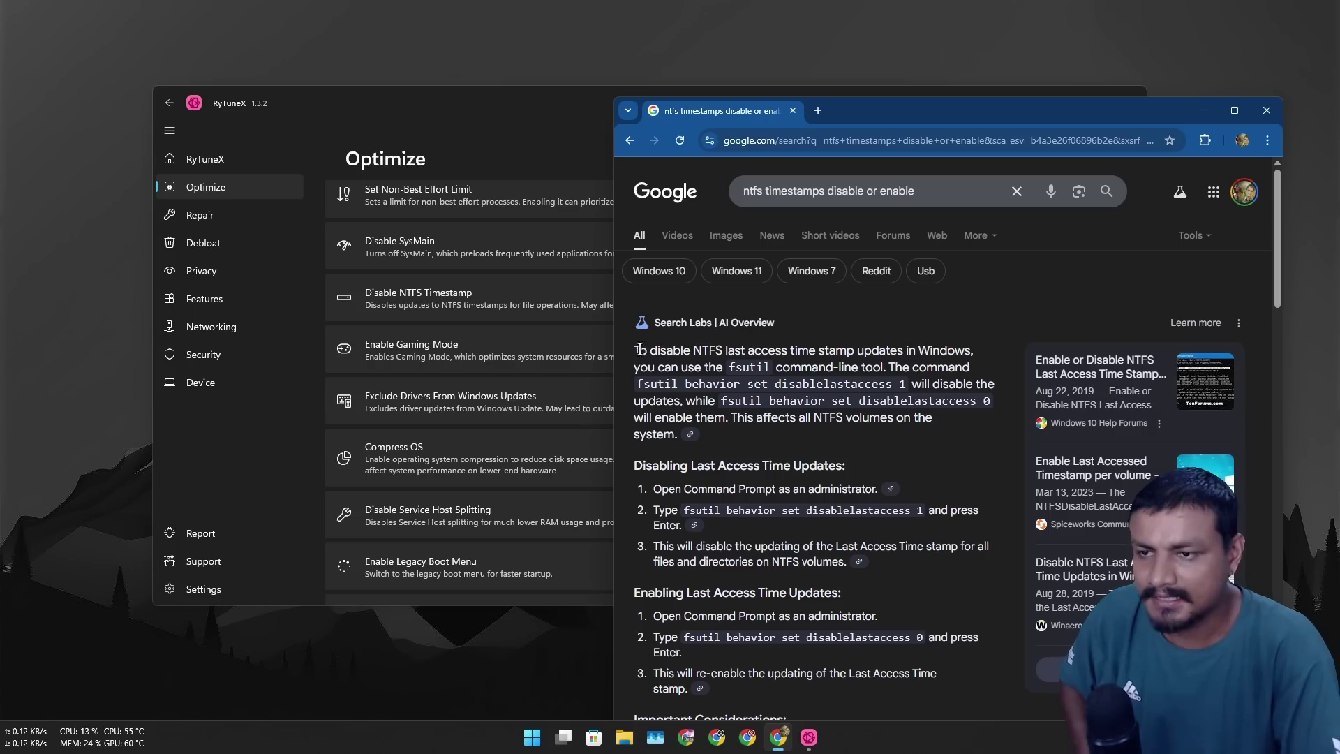
scroll(711, 421, "down", 4)
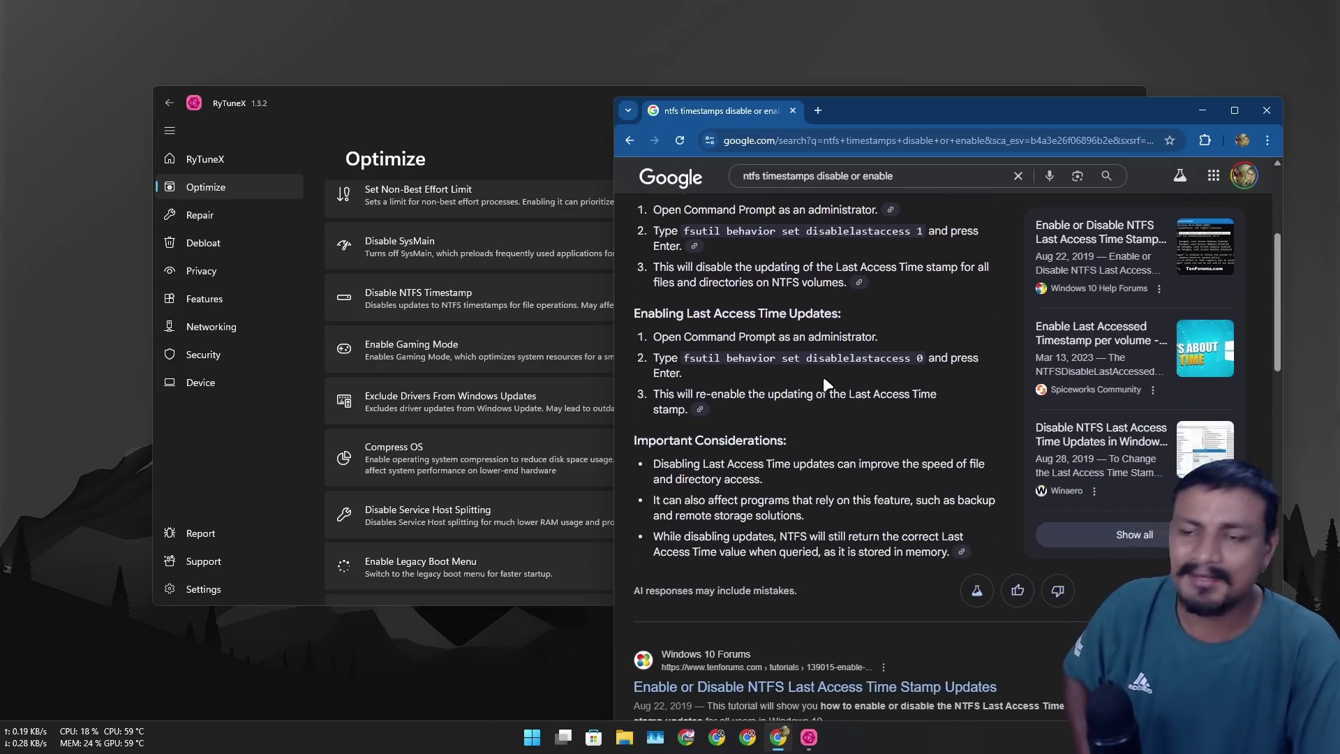
key("ctrl+w")
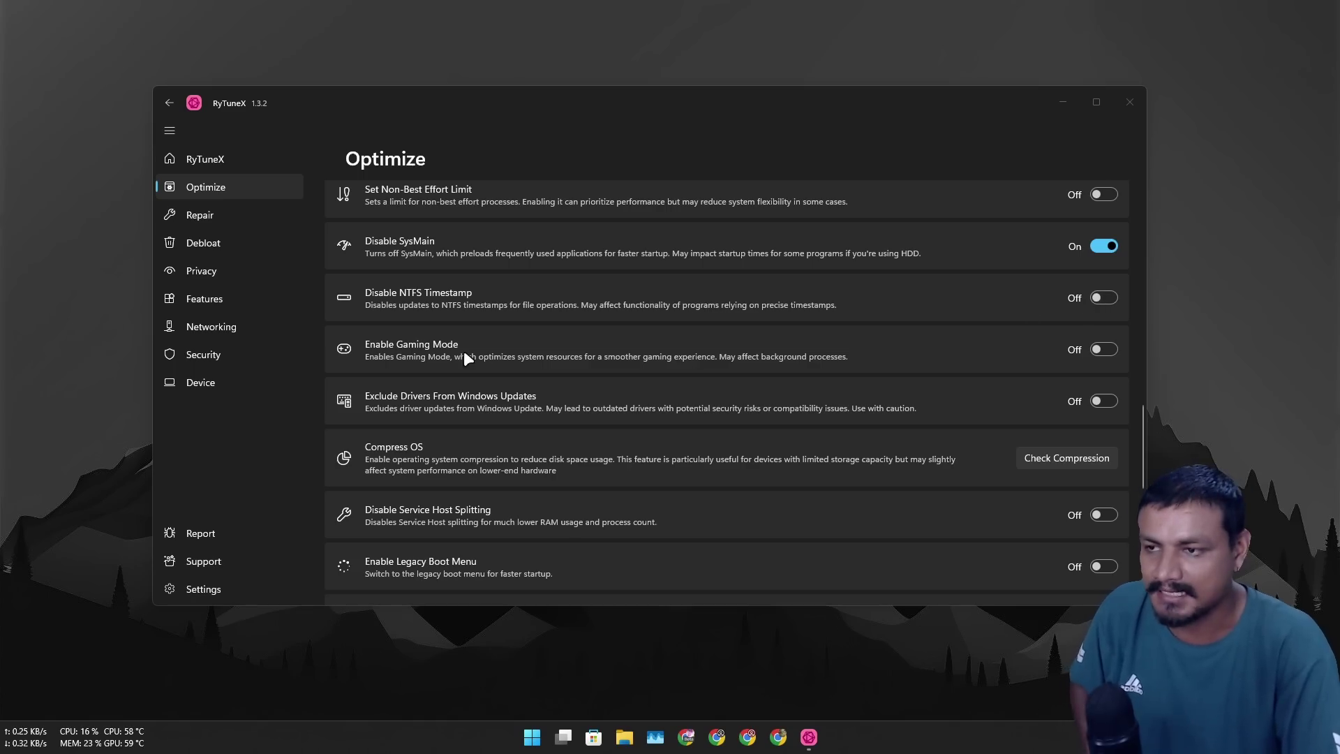
- Switch Enable Gaming Mode on in the Optimize tweaks list
left_click(1094, 349)
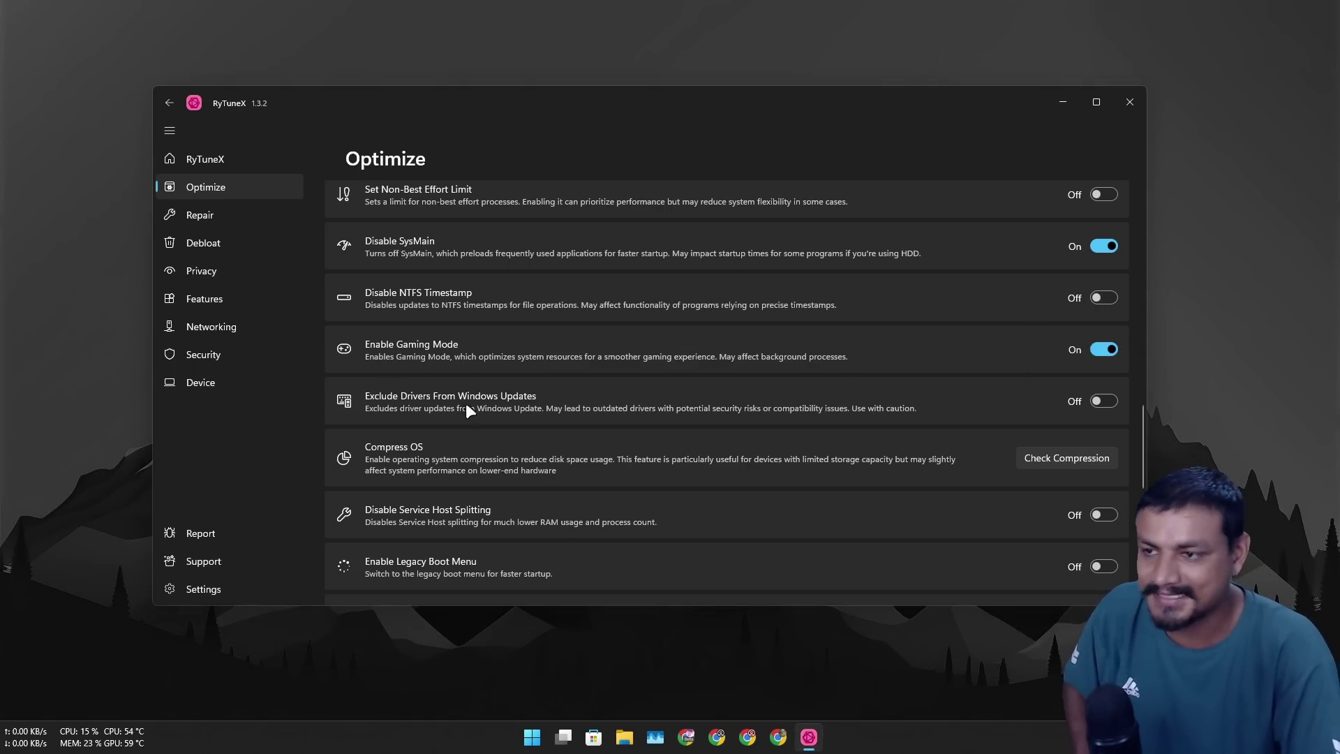
scroll(464, 406, "down", 3)
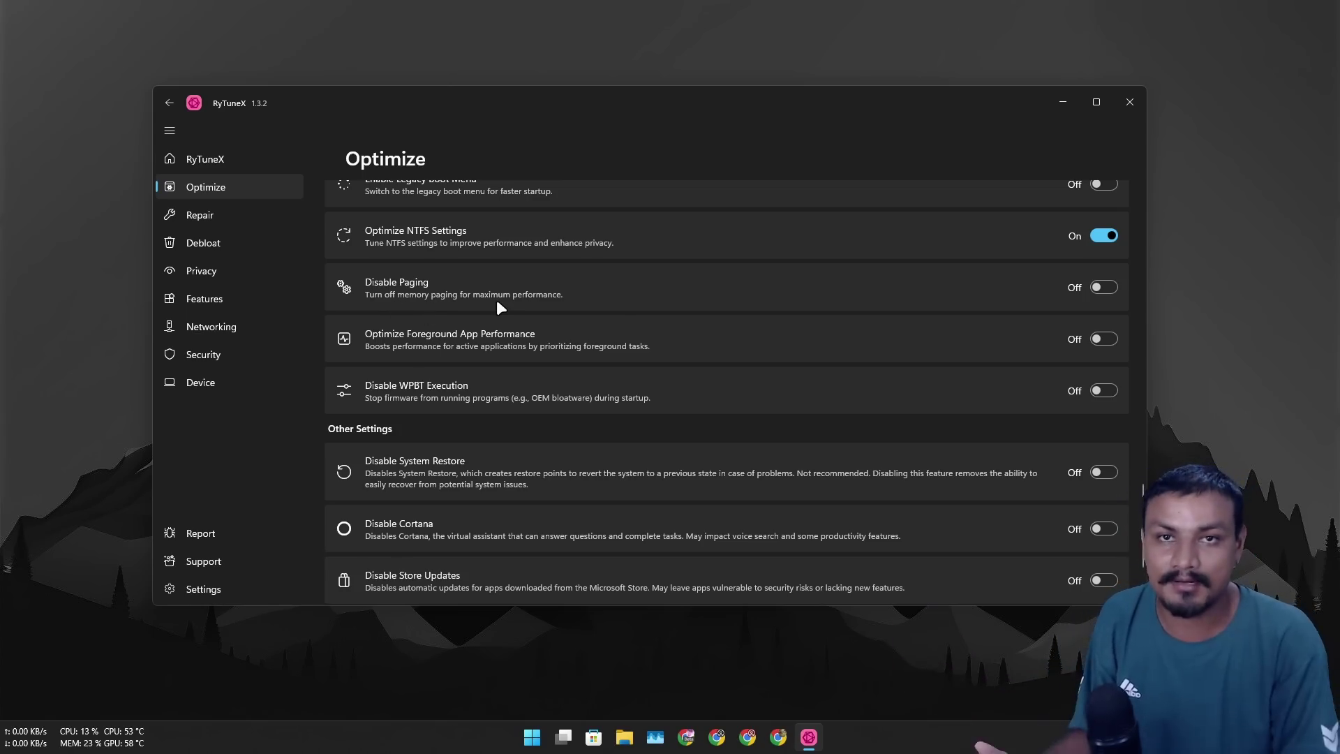
- Turn on Optimize Foreground App Performance and move the RyTuneX window aside
scroll(446, 293, "down", 2)
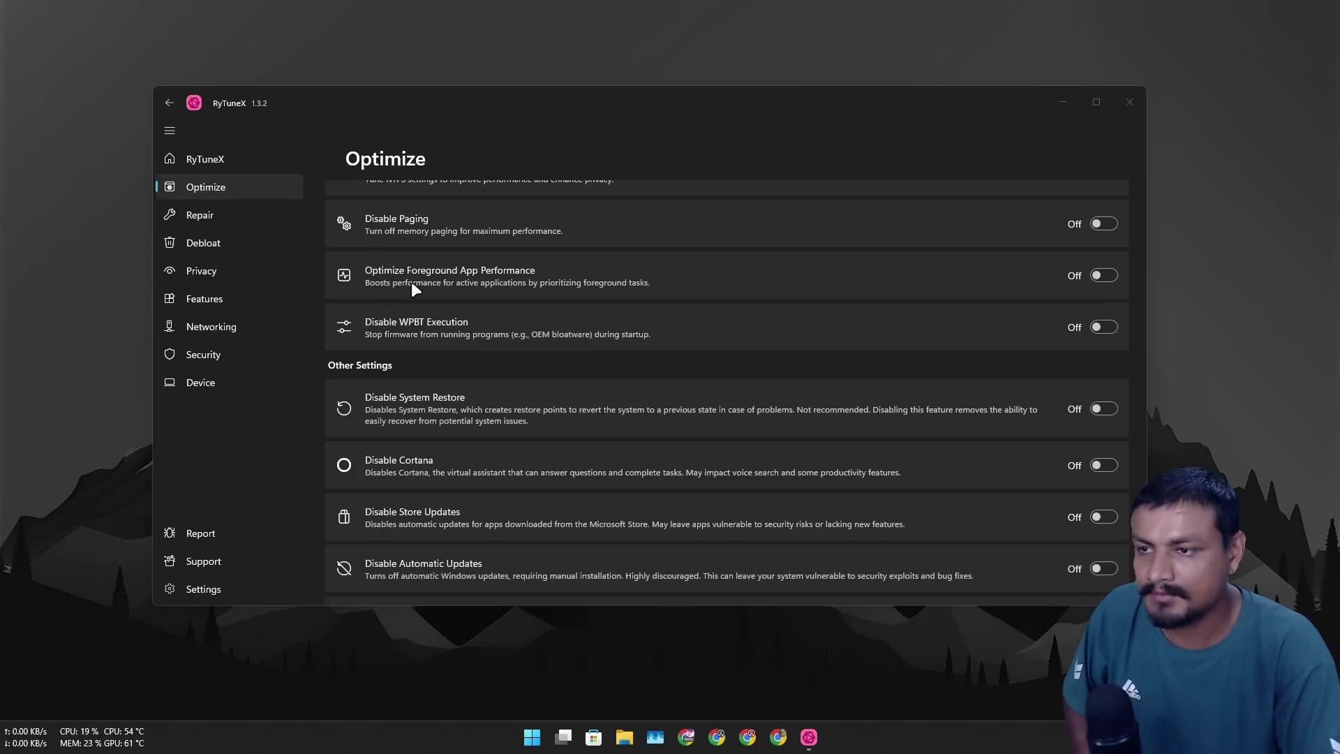
left_click(1082, 282)
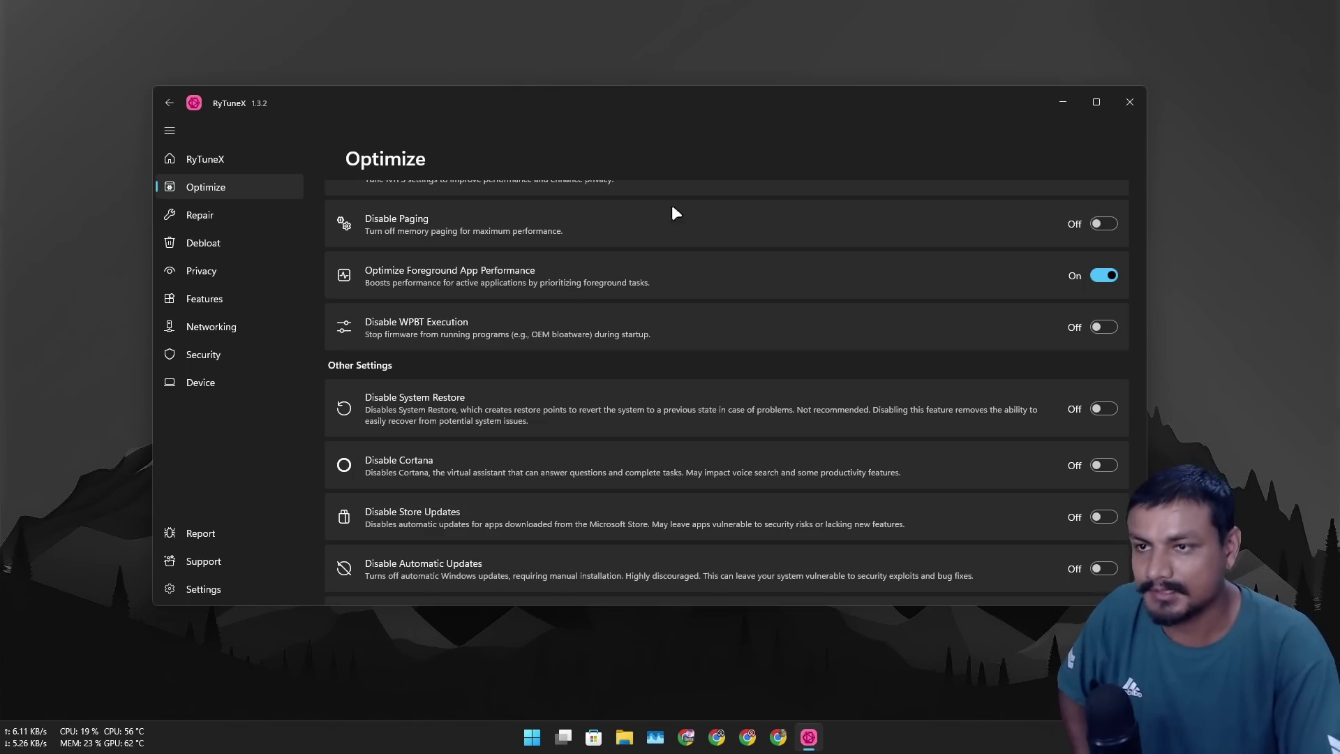
left_click_drag(700, 110, 671, 136)
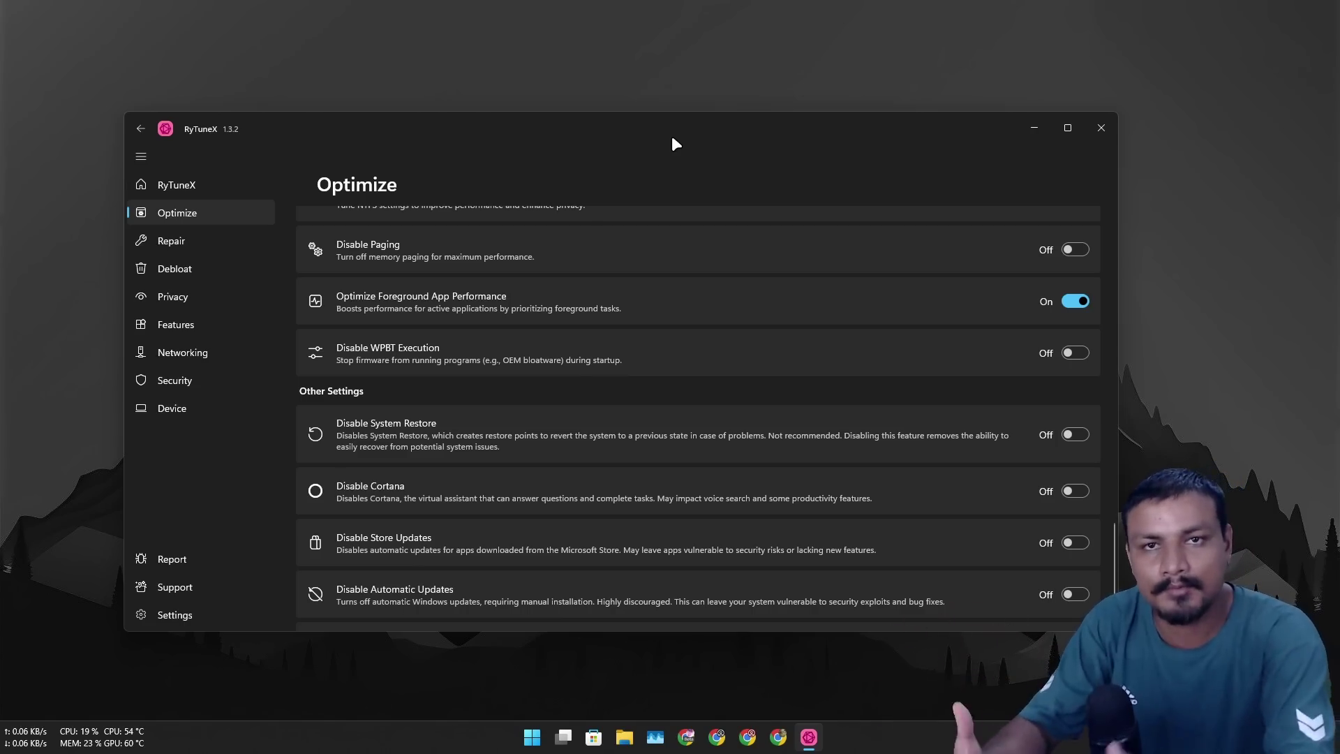
scroll(543, 344, "down", 2)
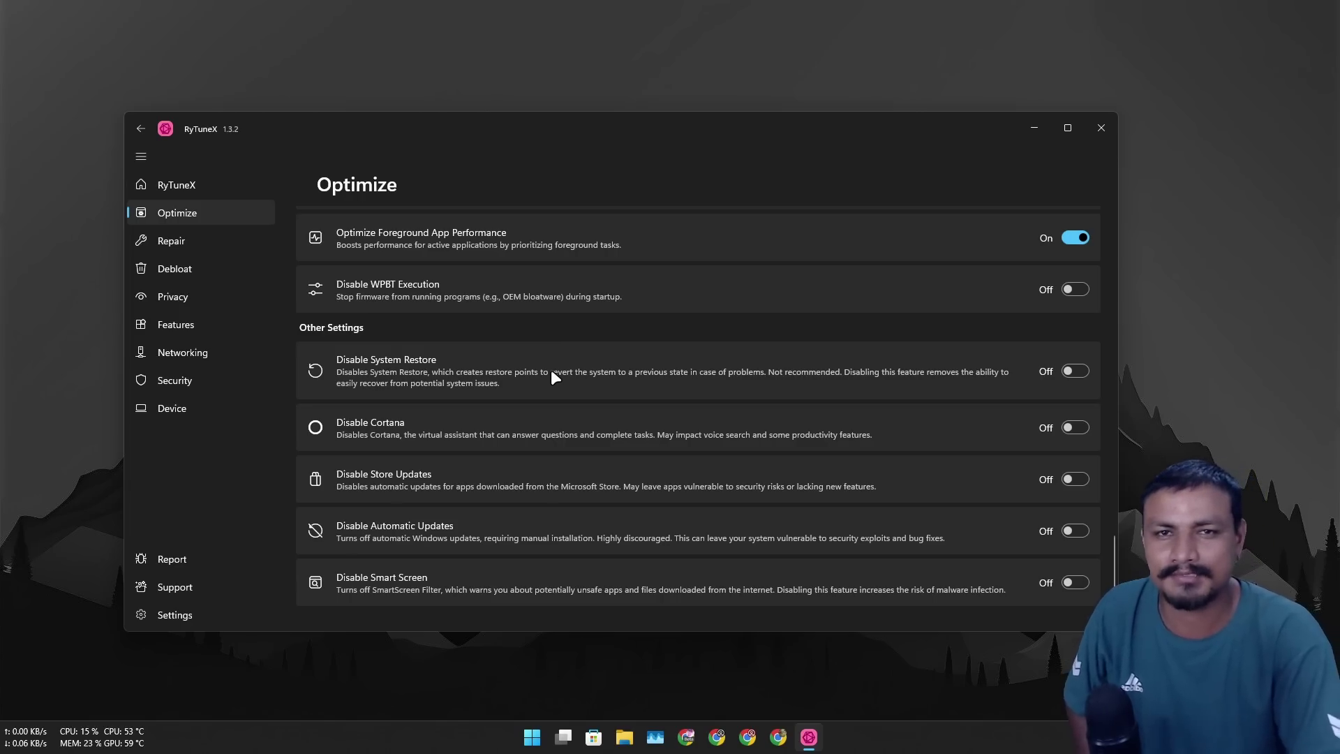
scroll(542, 368, "down", 1)
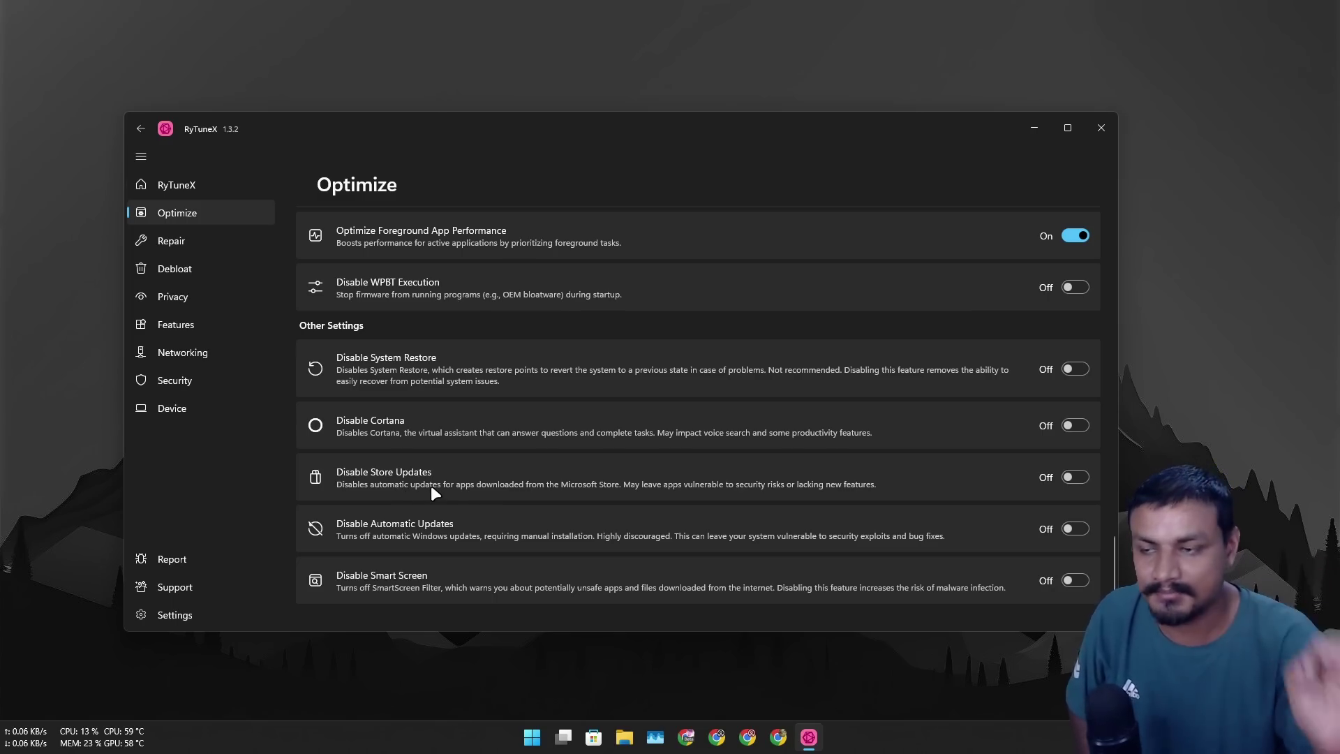
left_click(593, 737)
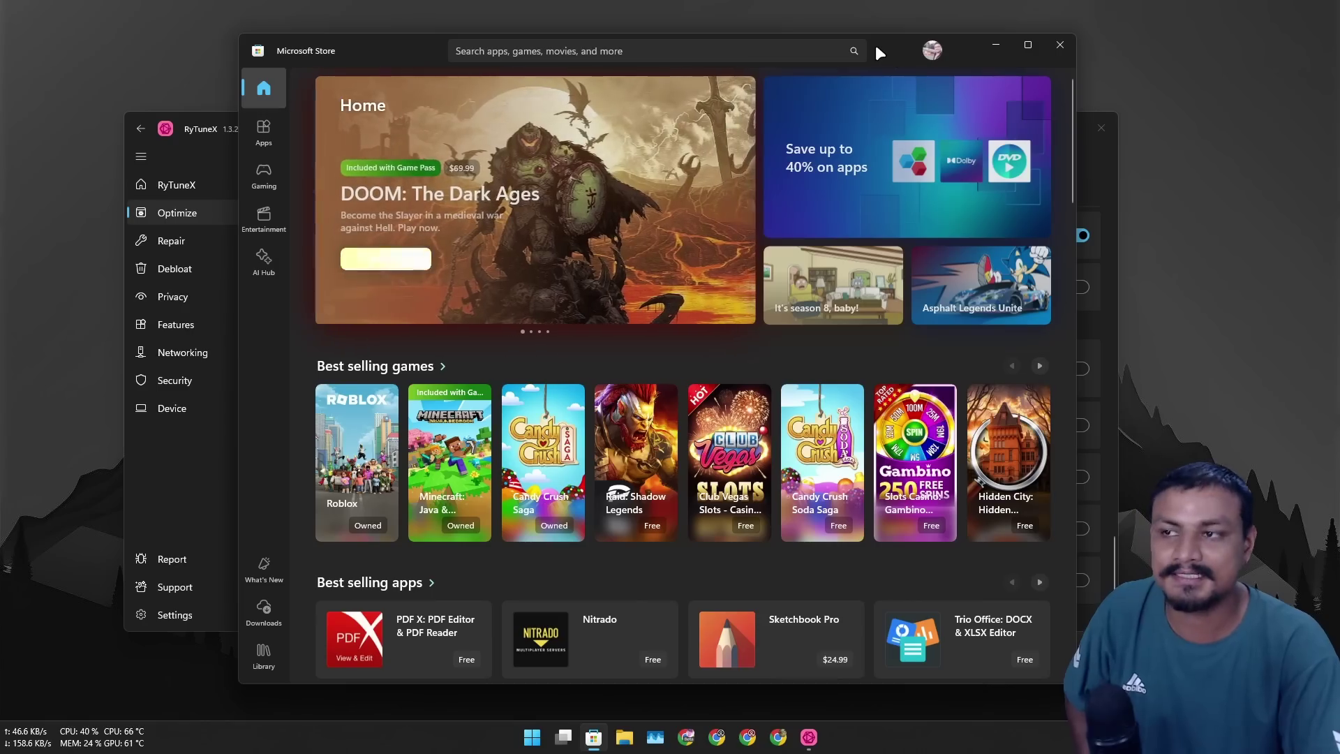
left_click(264, 612)
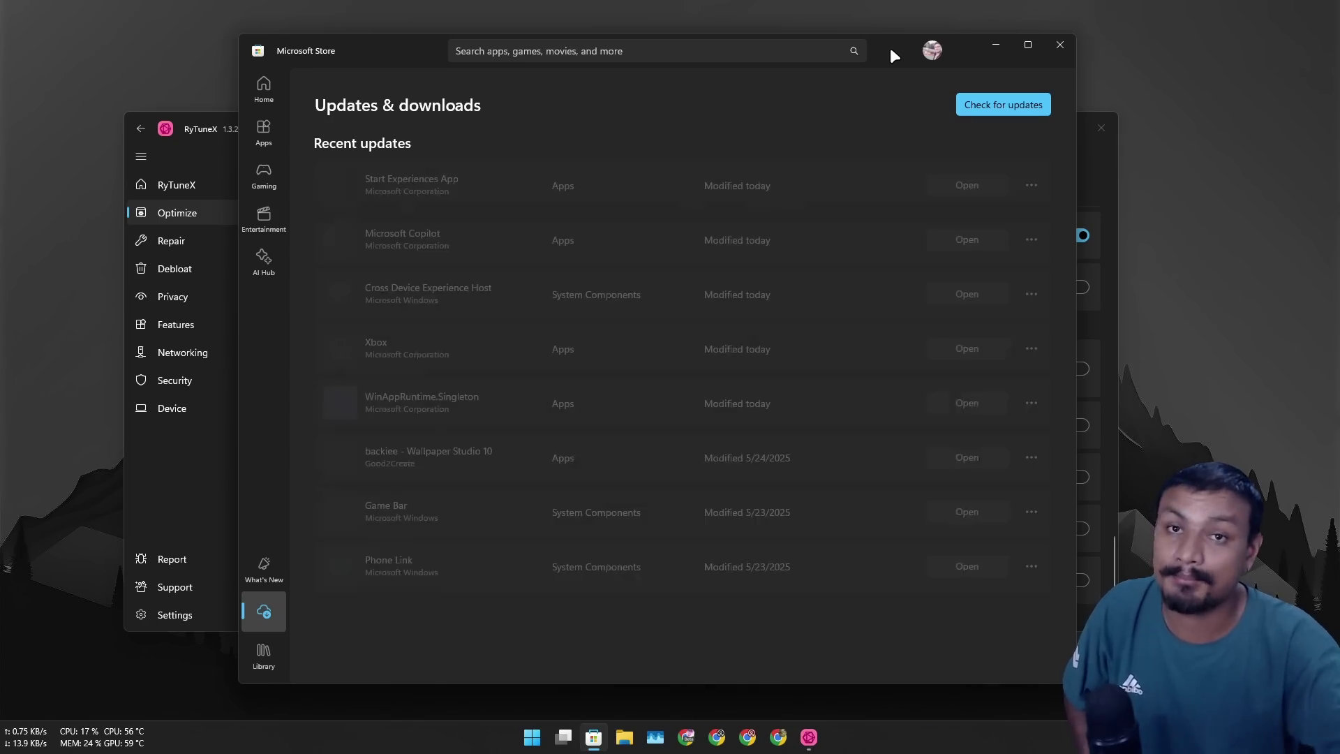
left_click(996, 44)
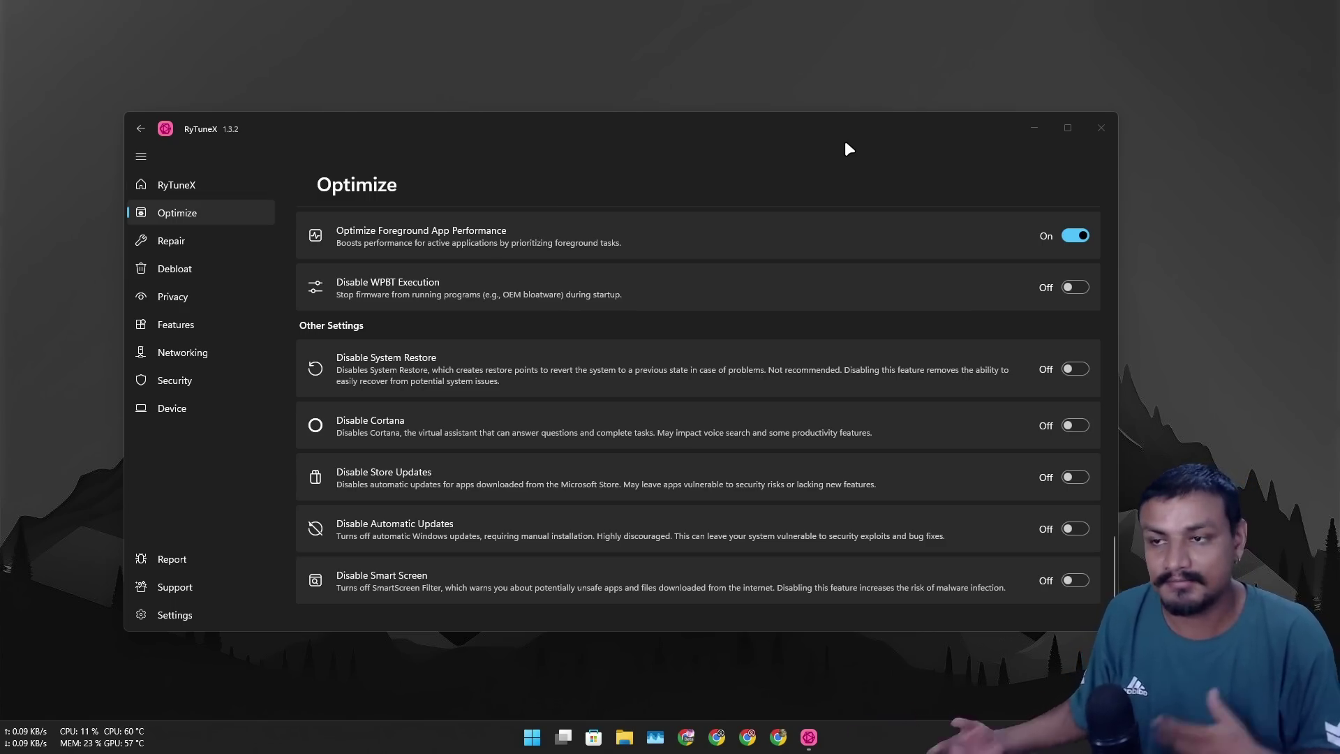
- Switch Disable Store Updates on under Other Settings, then review the Optimize list
left_click(1074, 477)
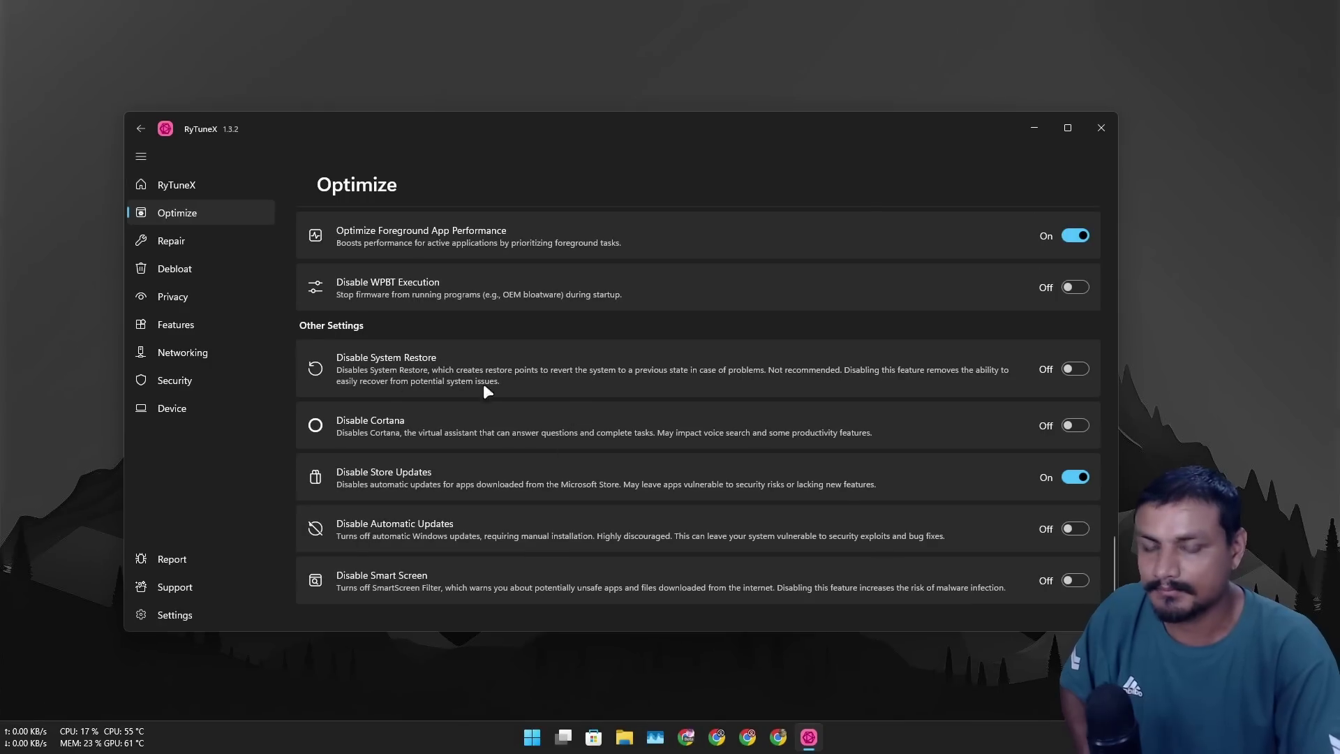
scroll(844, 472, "up", 5)
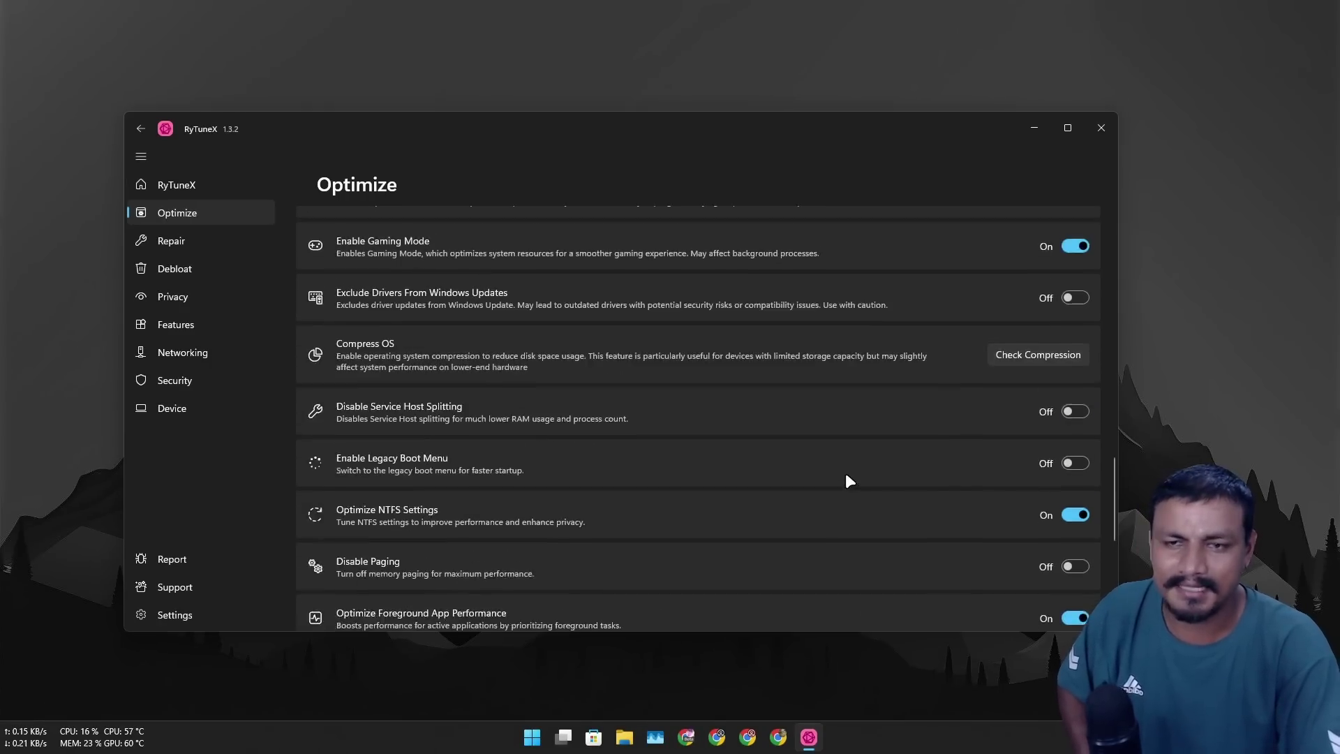
scroll(840, 473, "down", 4)
scroll(744, 494, "up", 2)
scroll(746, 494, "up", 15)
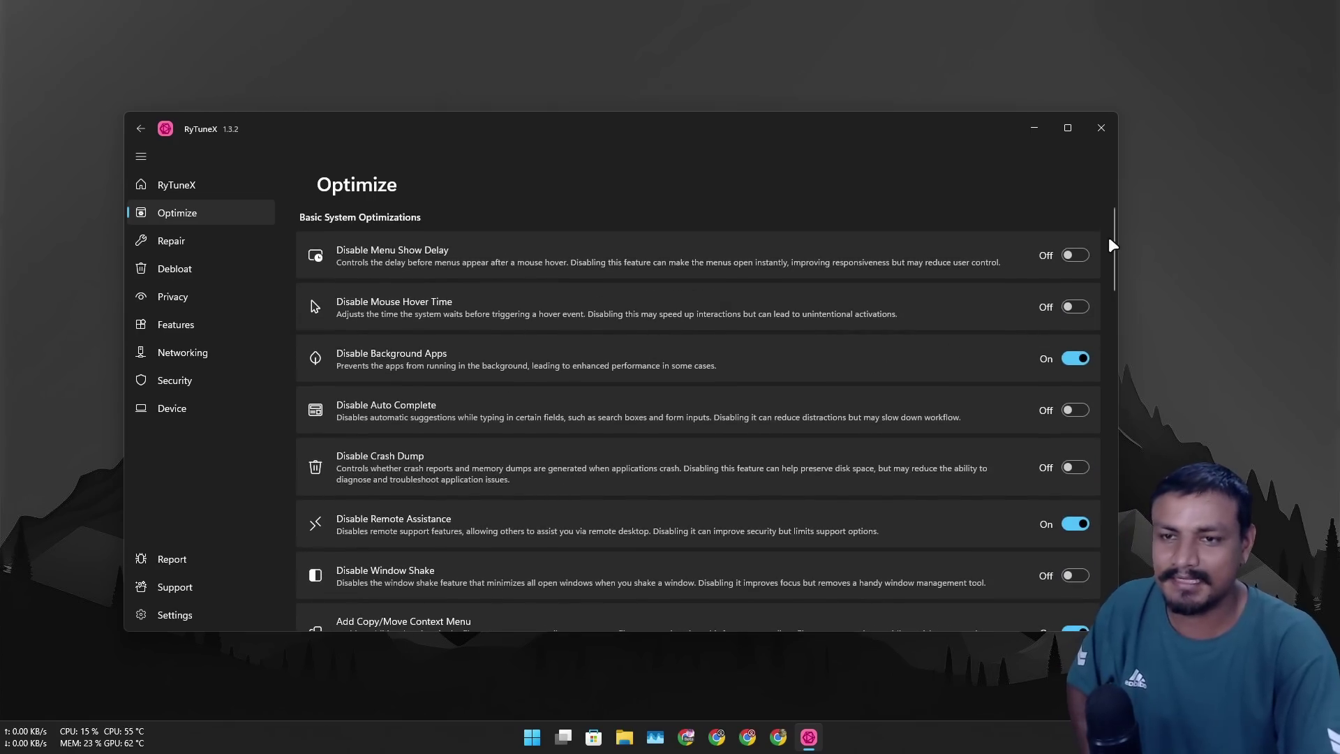
scroll(1111, 258, "down", 3)
- Open the Repair page and launch Wintoys with a 'wino' launcher search
left_click(205, 240)
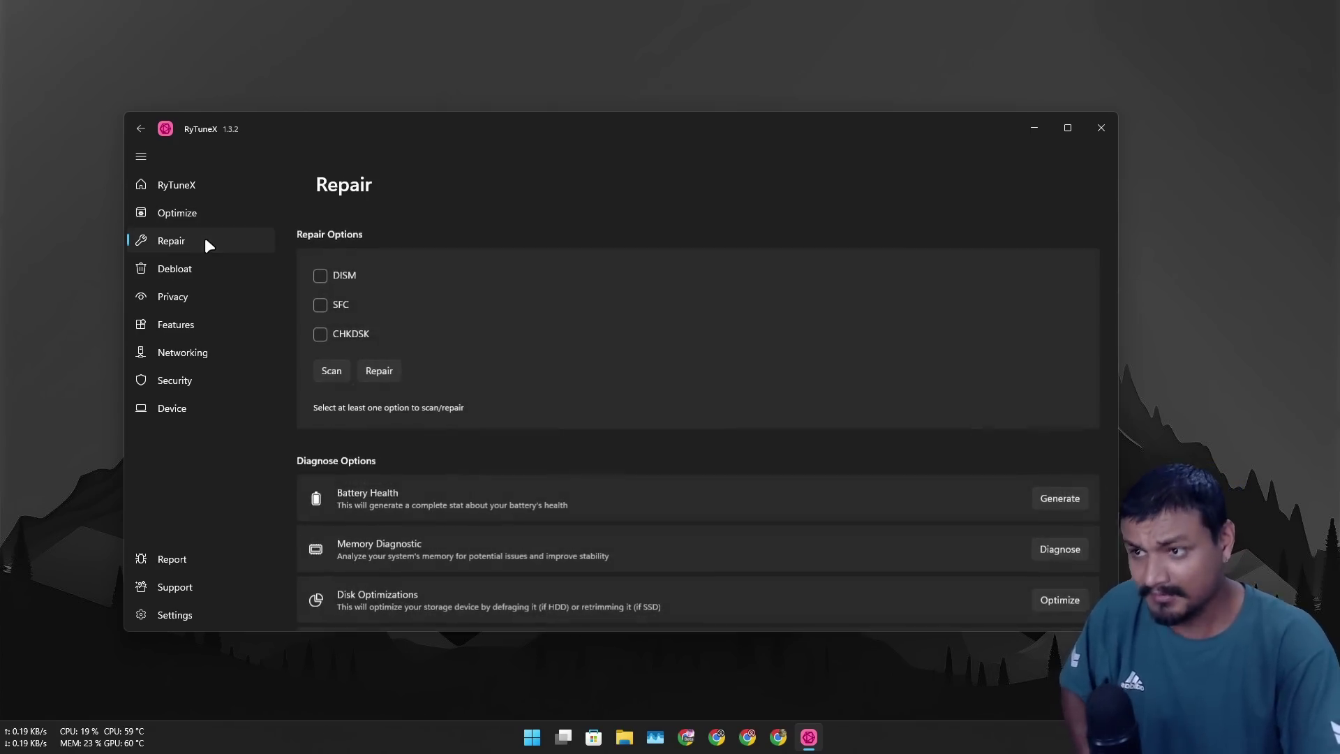
key("super+alt+space")
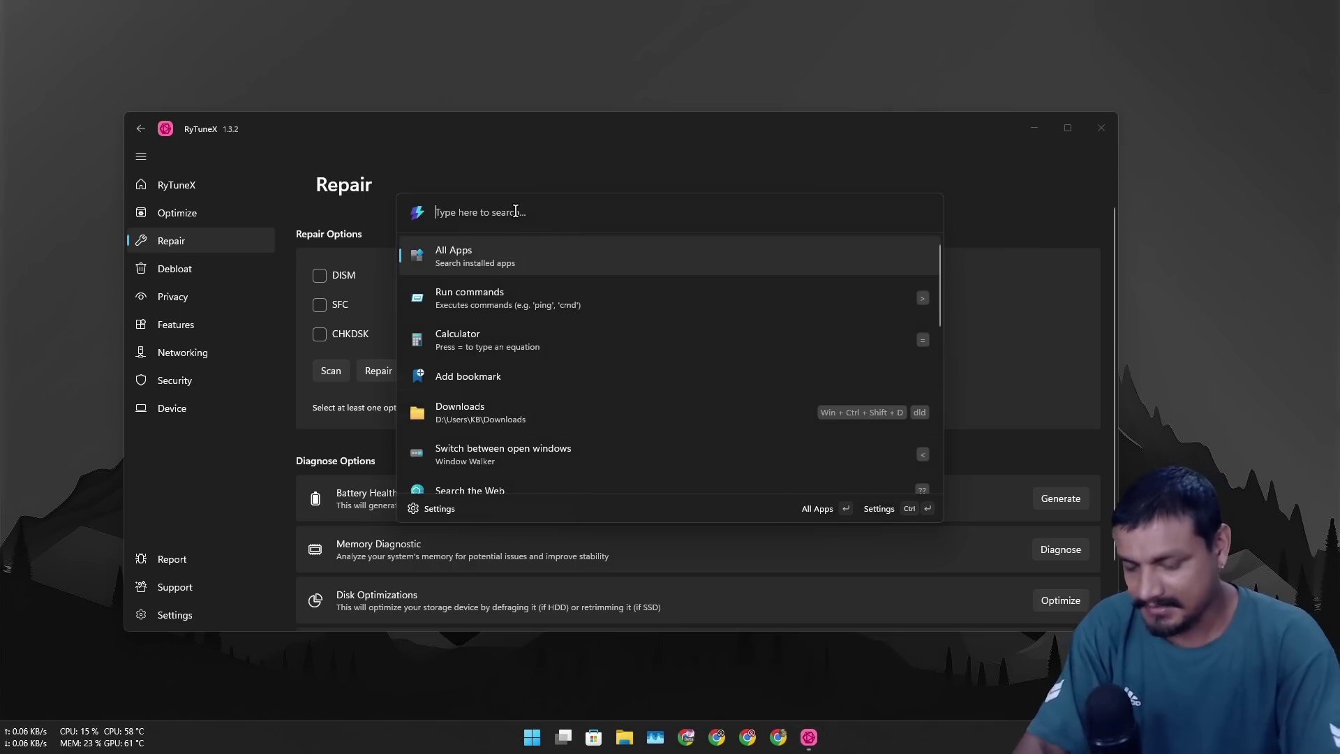
type("wino")
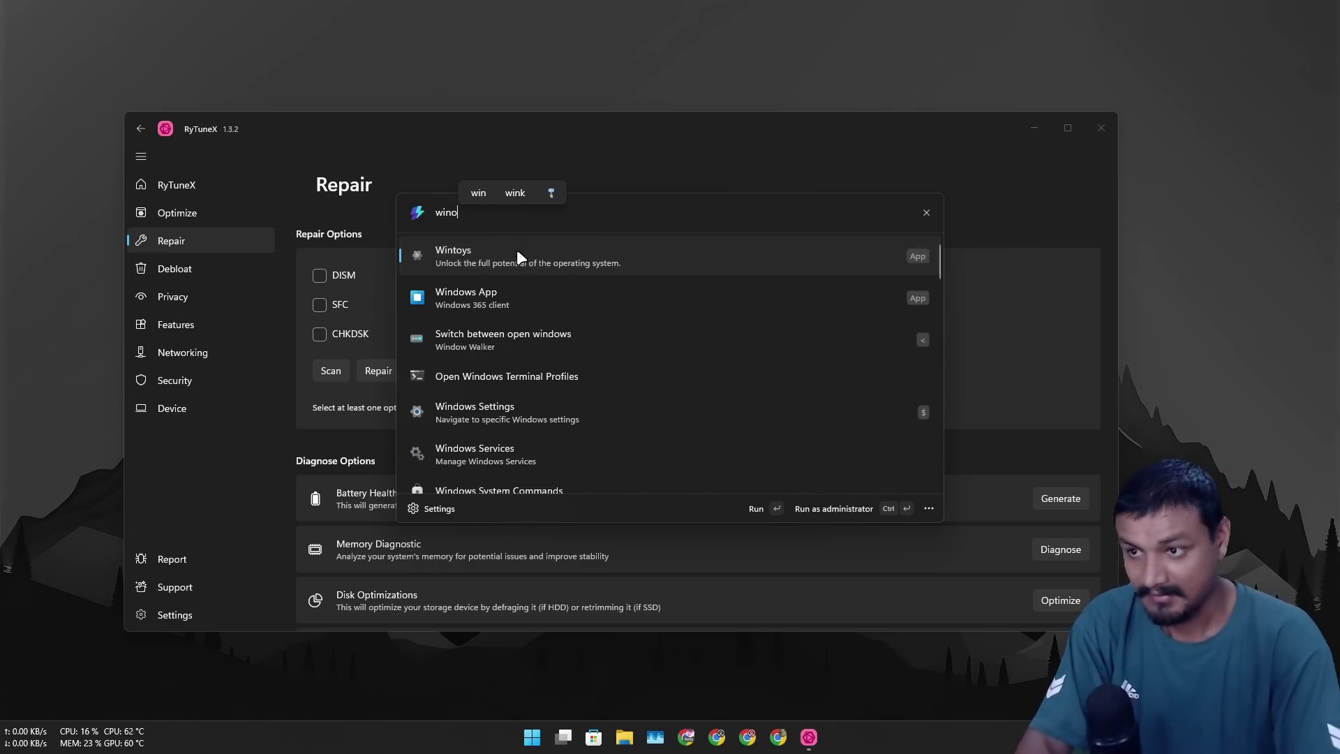
left_click(516, 252)
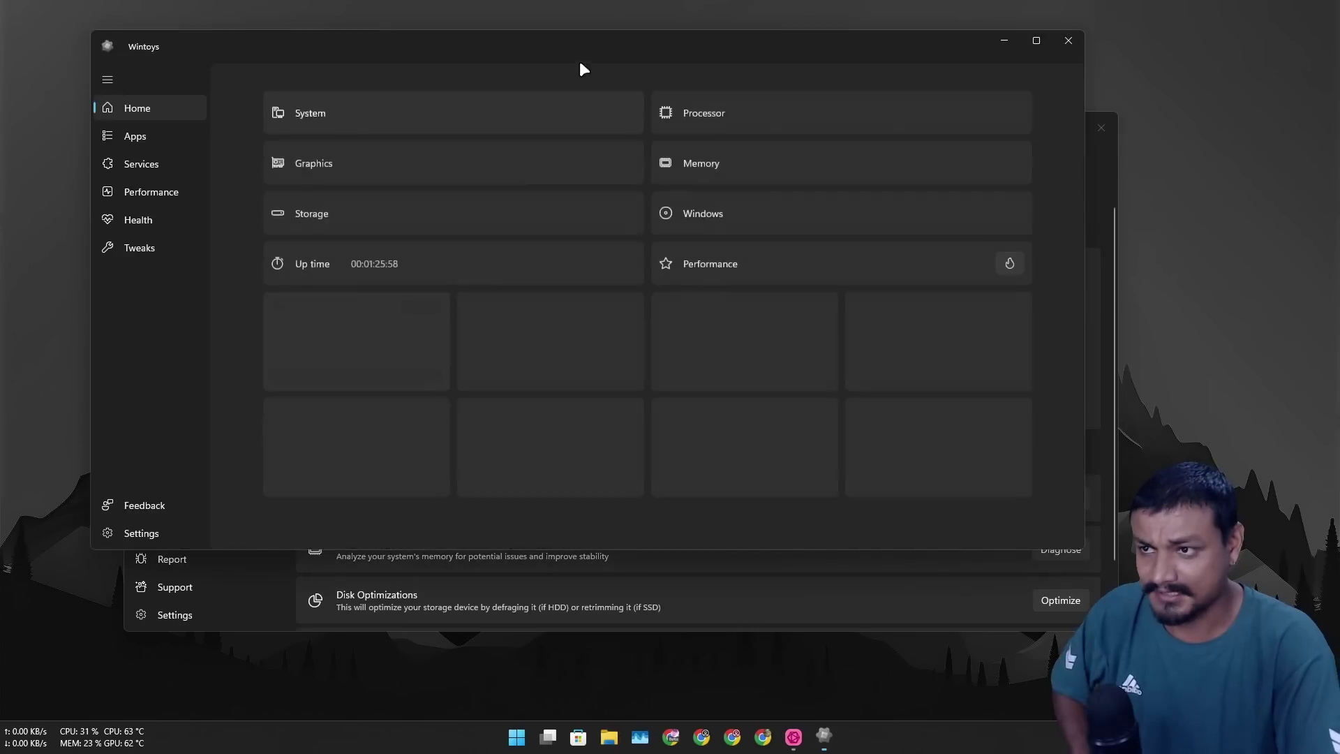
- Place Wintoys over RyTuneX, then bring RyTuneX's Repair page back to the front
left_click_drag(580, 62, 448, 158)
left_click(347, 227)
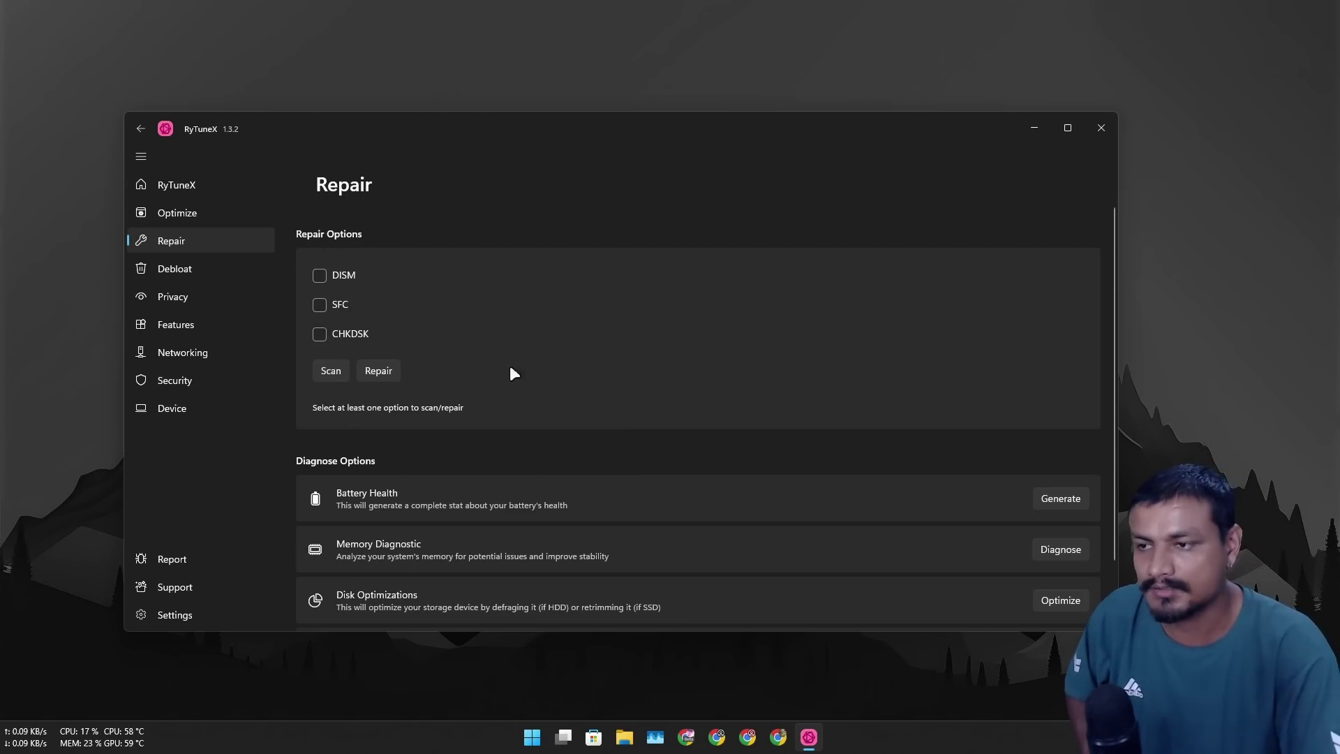
scroll(637, 403, "down", 1)
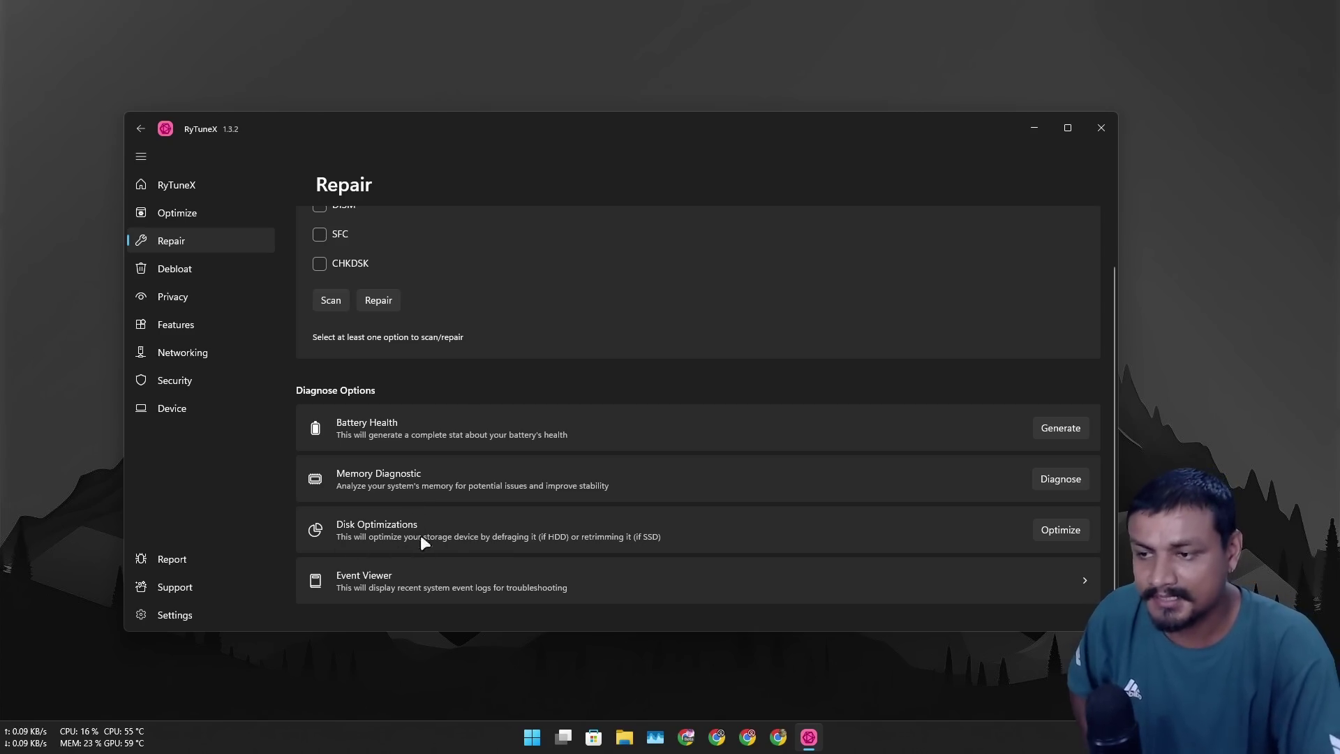
- Open the Debloat page and scroll through the list of 113 standard apps
left_click(179, 270)
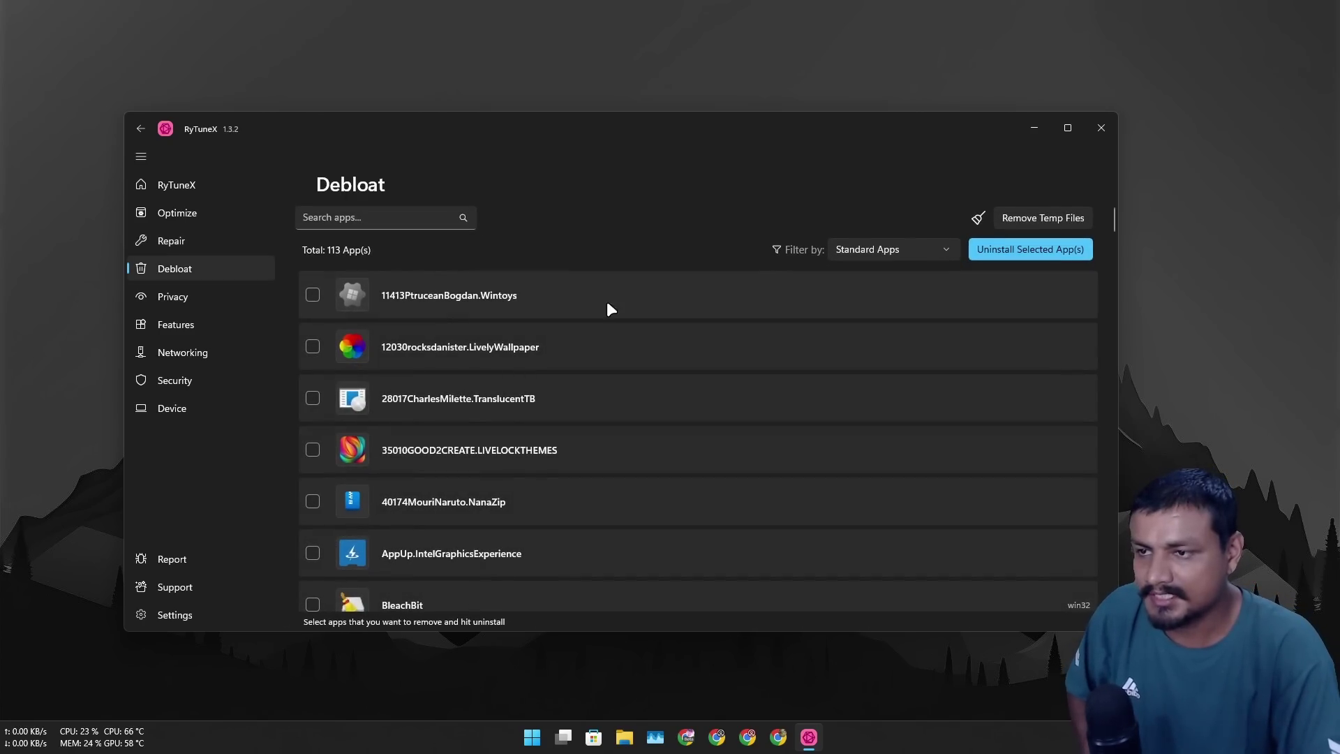
scroll(498, 337, "down", 2)
scroll(498, 336, "up", 2)
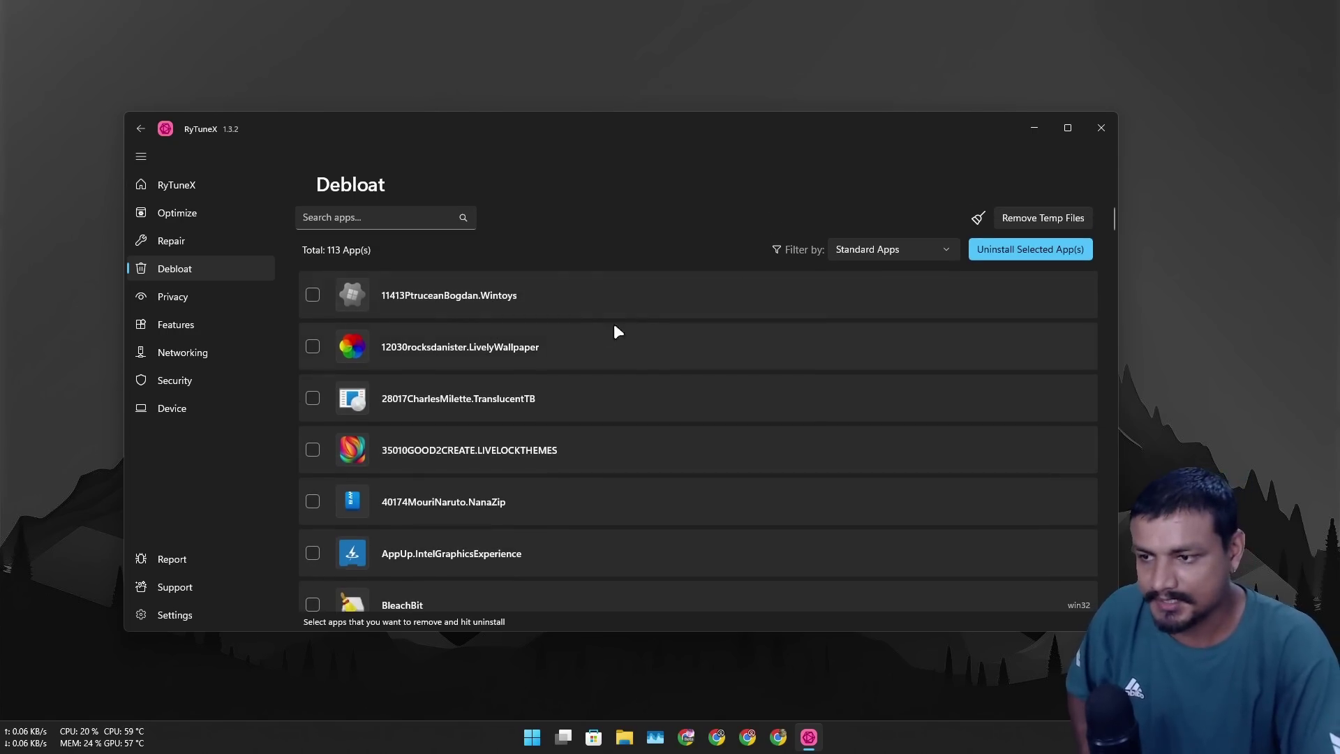
scroll(575, 349, "down", 9)
scroll(727, 335, "down", 1)
scroll(726, 332, "up", 3)
scroll(326, 396, "down", 1)
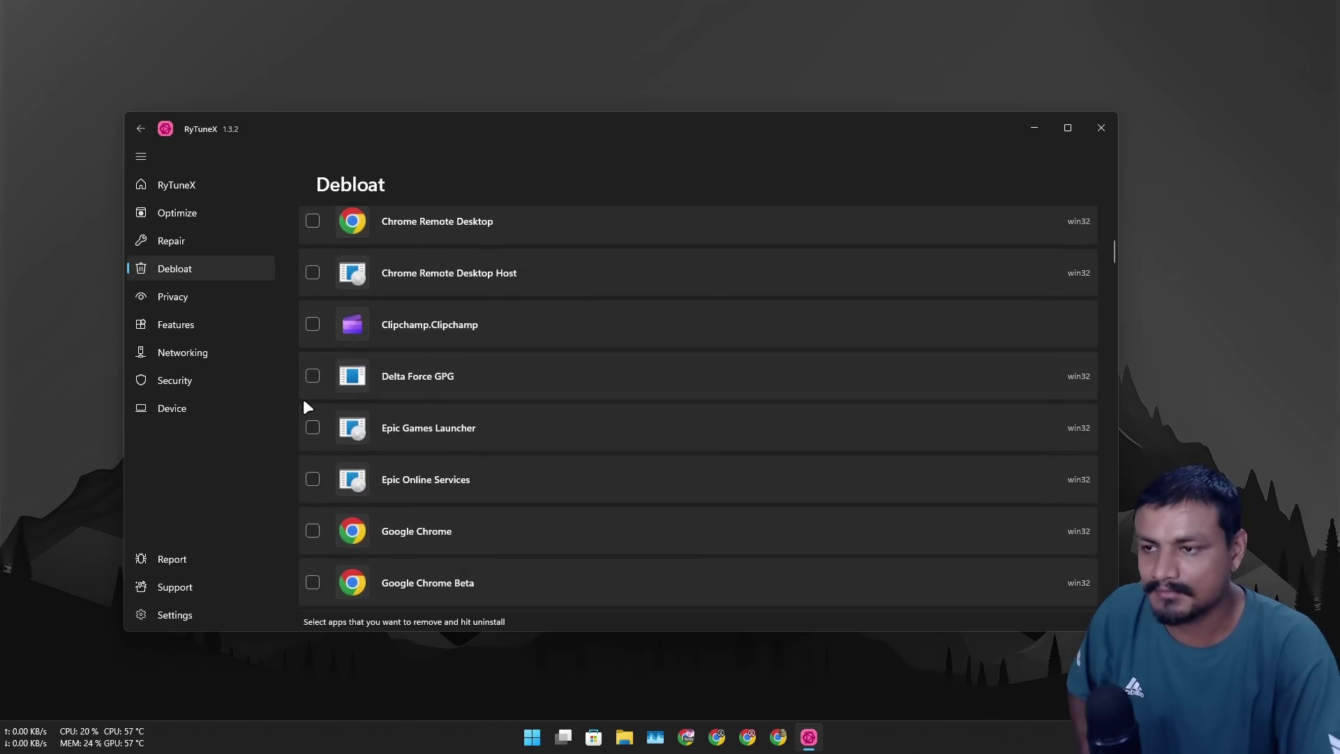
scroll(325, 391, "down", 1)
scroll(559, 308, "up", 6)
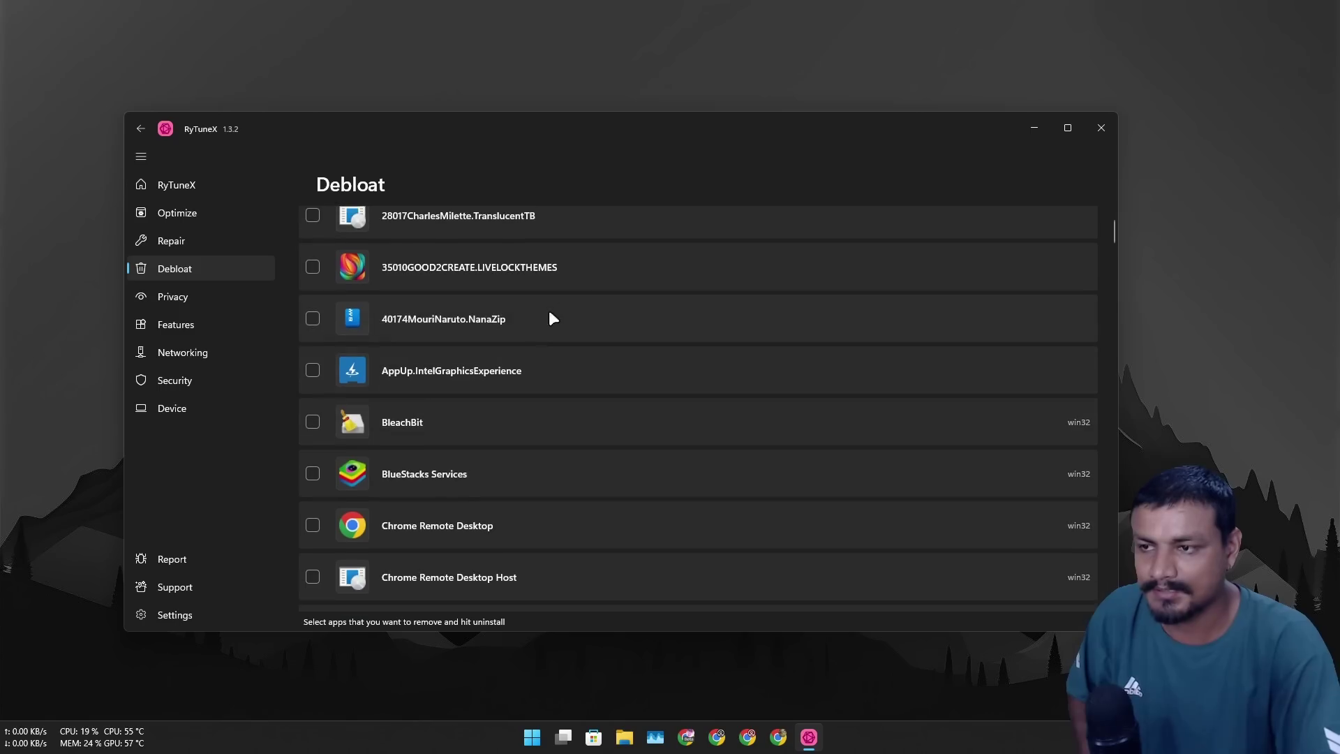
scroll(620, 258, "up", 3)
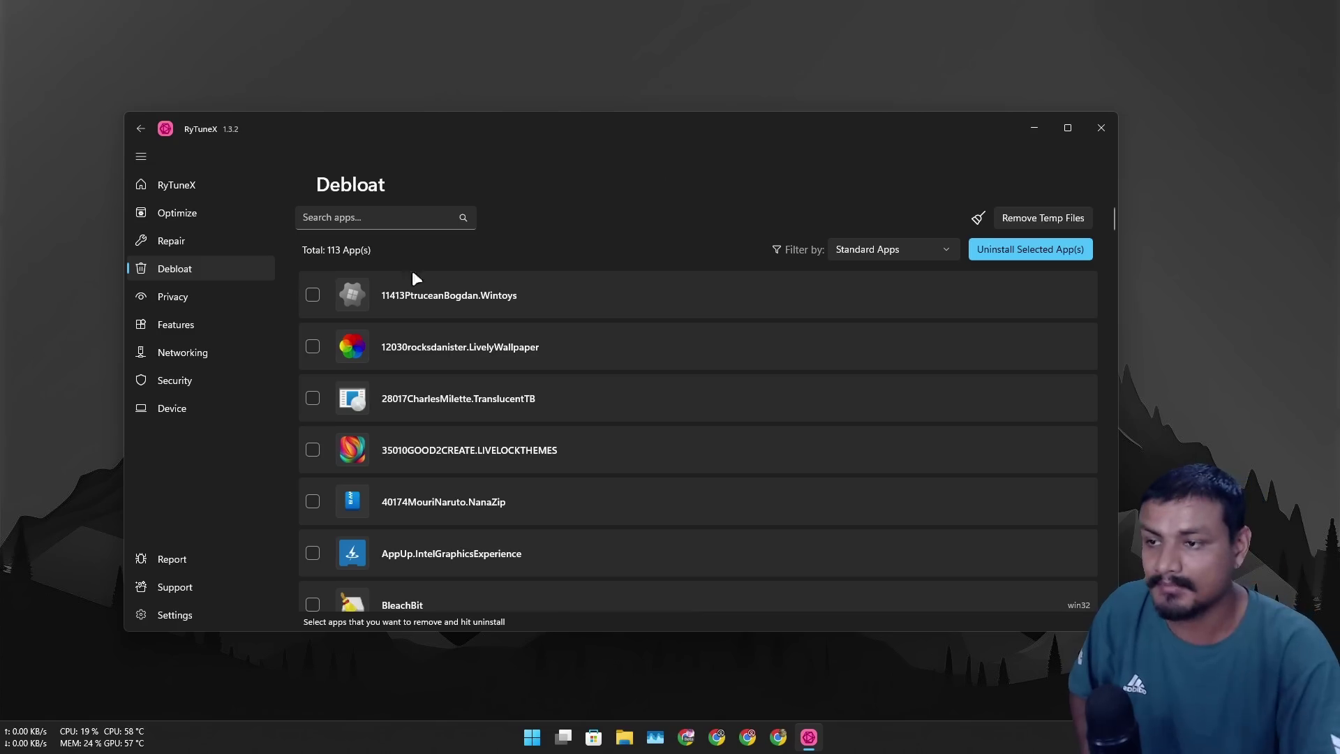
- Mark Wintoys, LivelyWallpaper and TranslucentTB for removal, then unmark all three
left_click(313, 294)
left_click(313, 346)
left_click(312, 398)
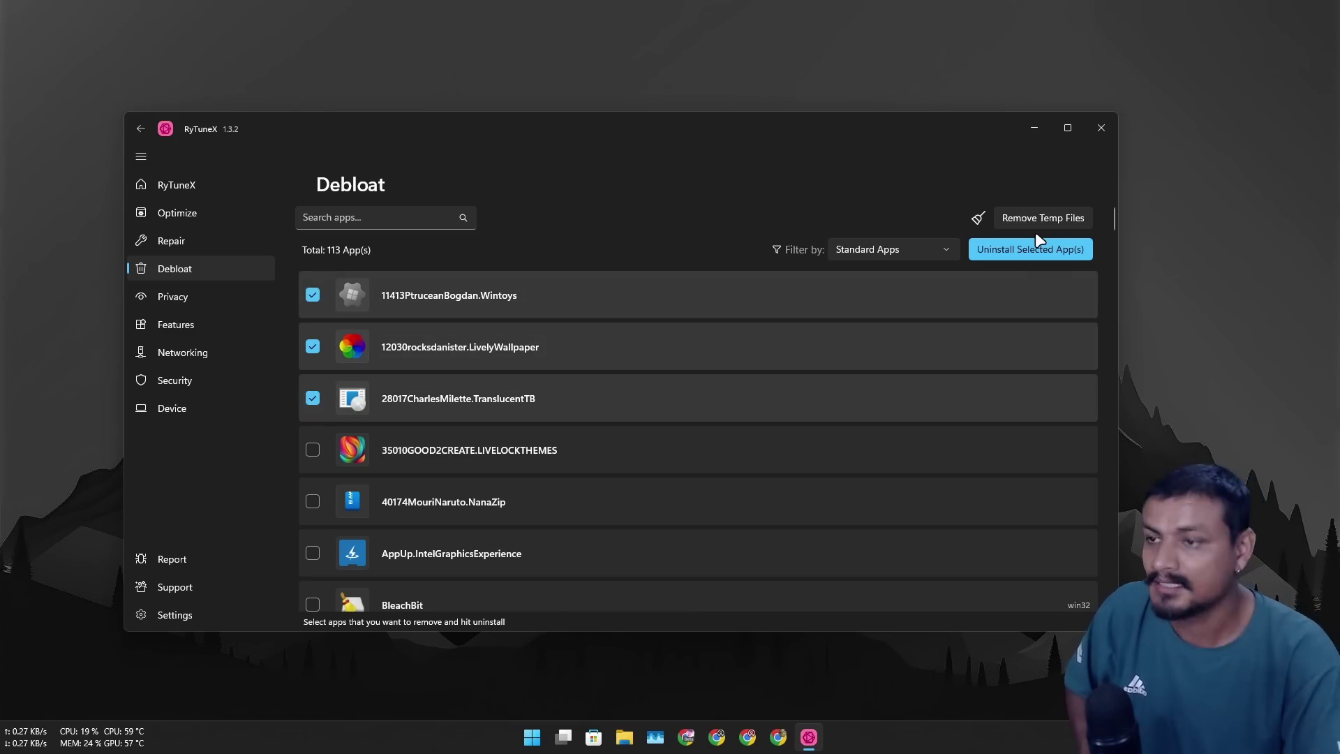
left_click(312, 294)
left_click(313, 346)
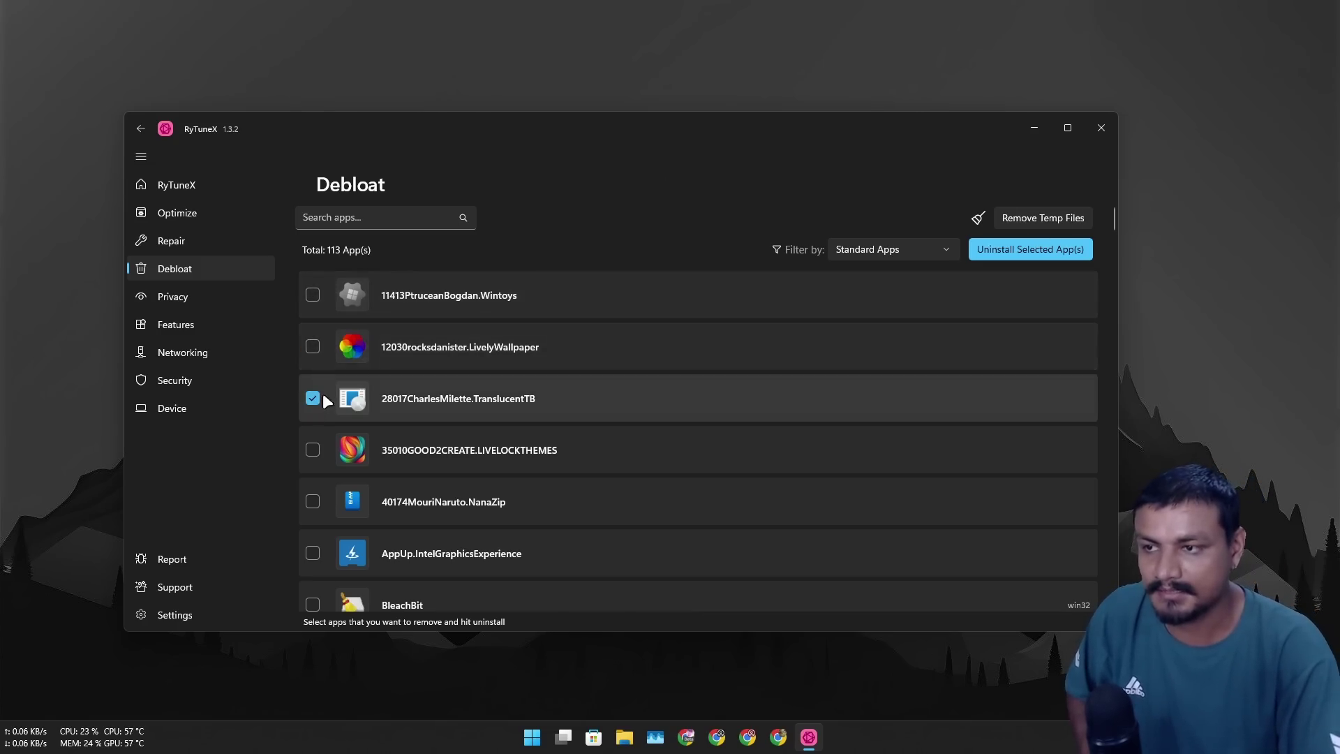
left_click(313, 398)
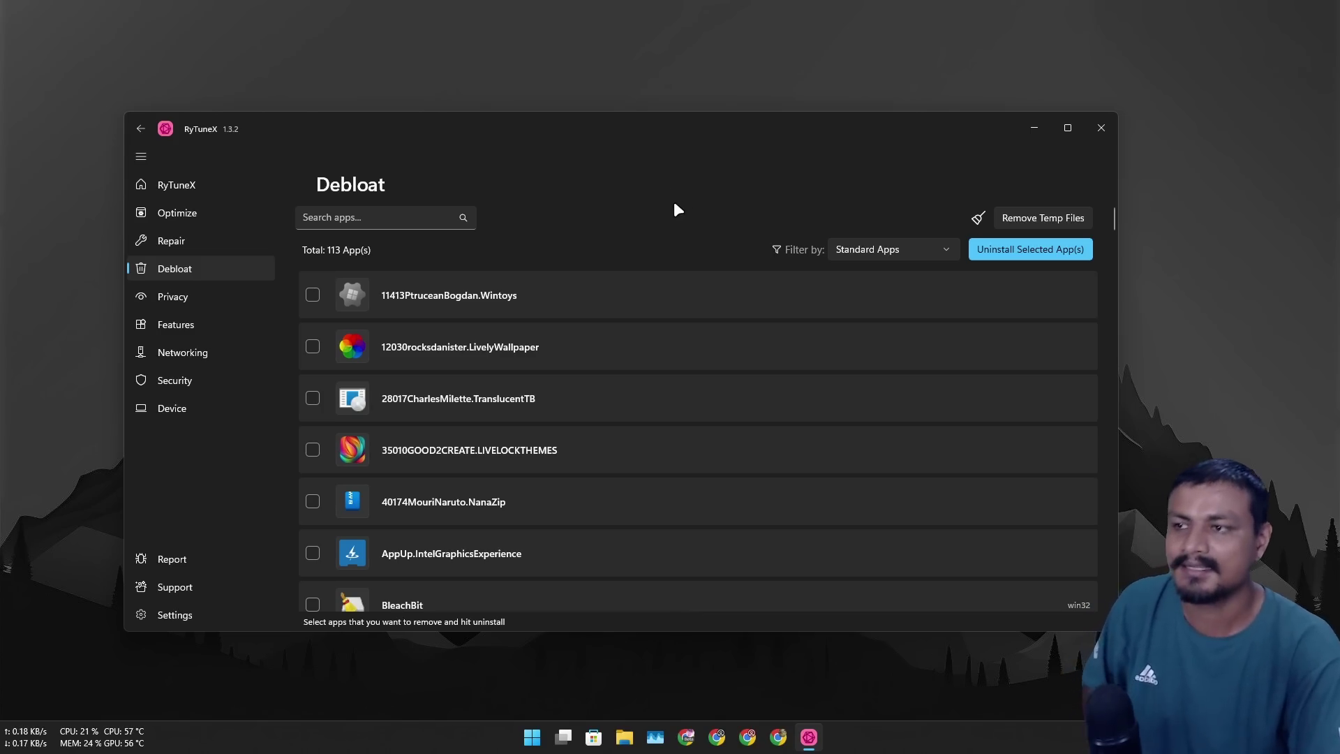
- Open the Privacy page and scroll through all of its tweaks
left_click(174, 304)
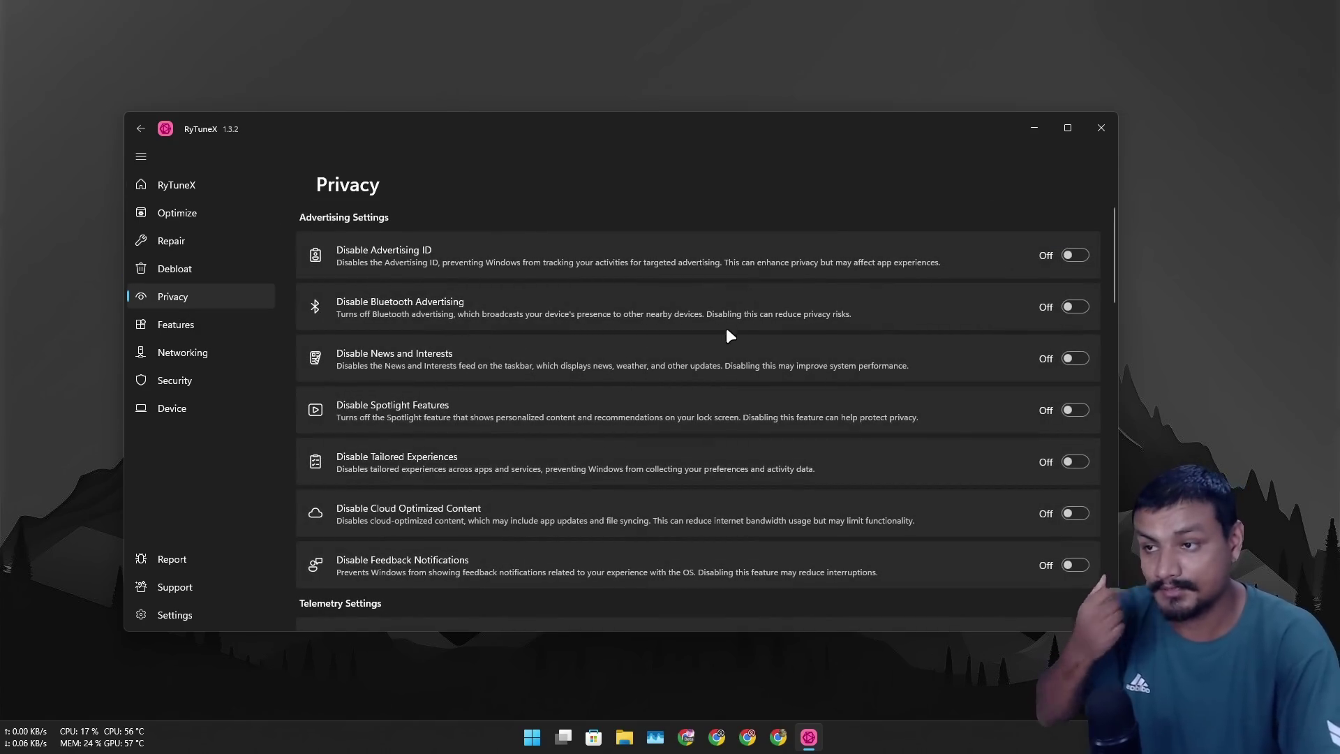
scroll(523, 432, "down", 8)
scroll(533, 429, "up", 2)
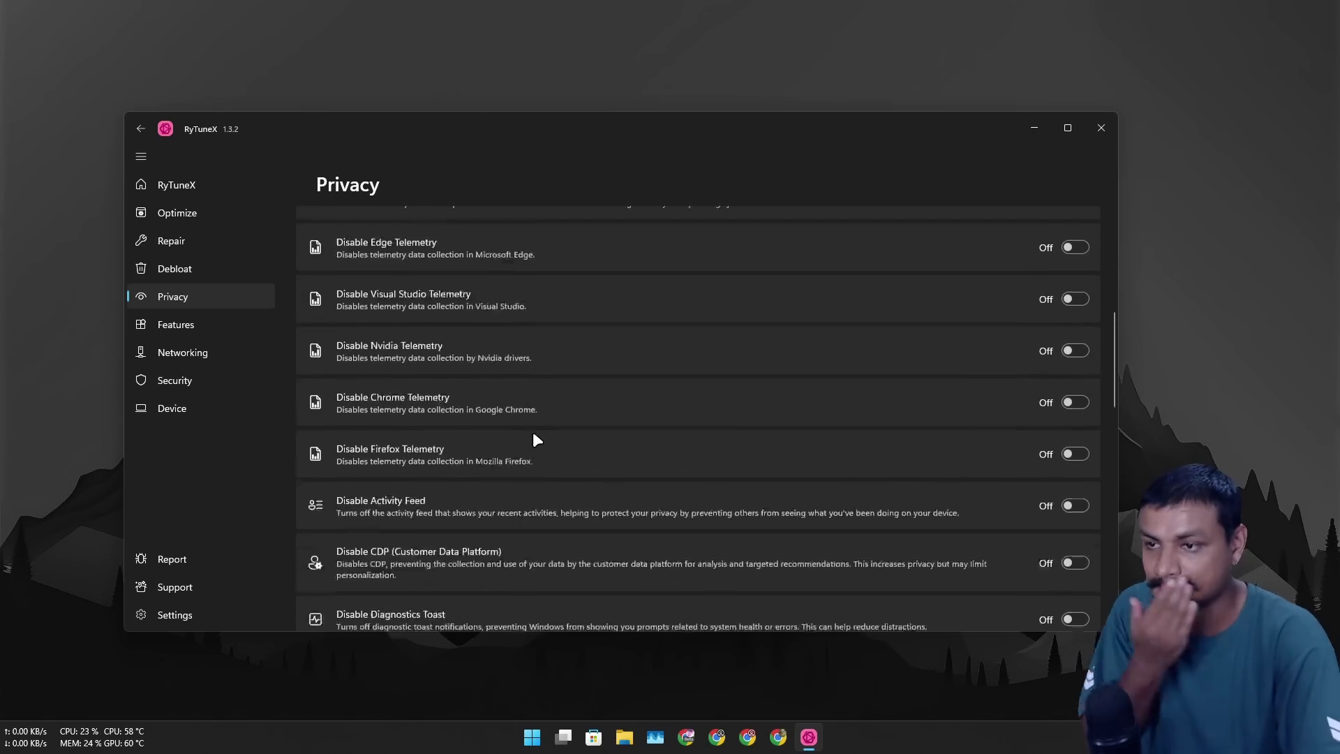
scroll(535, 439, "up", 1)
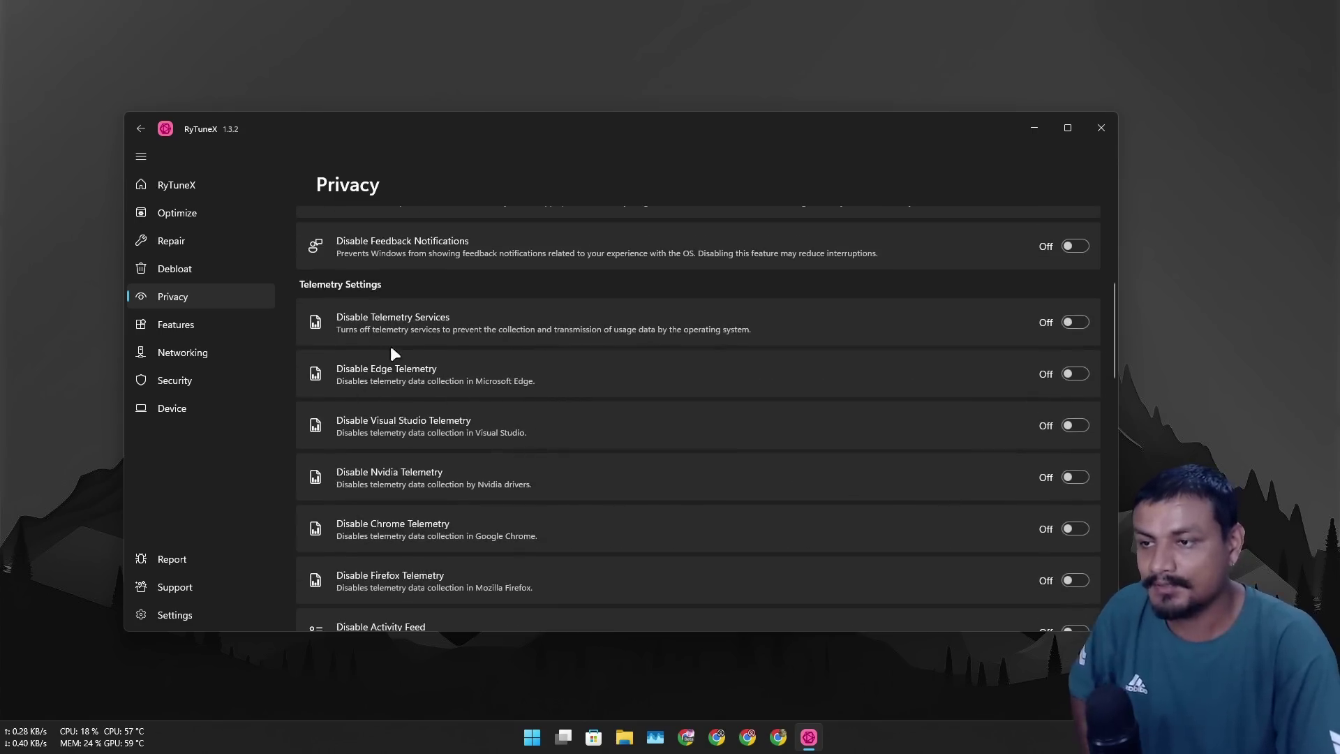
scroll(488, 349, "up", 3)
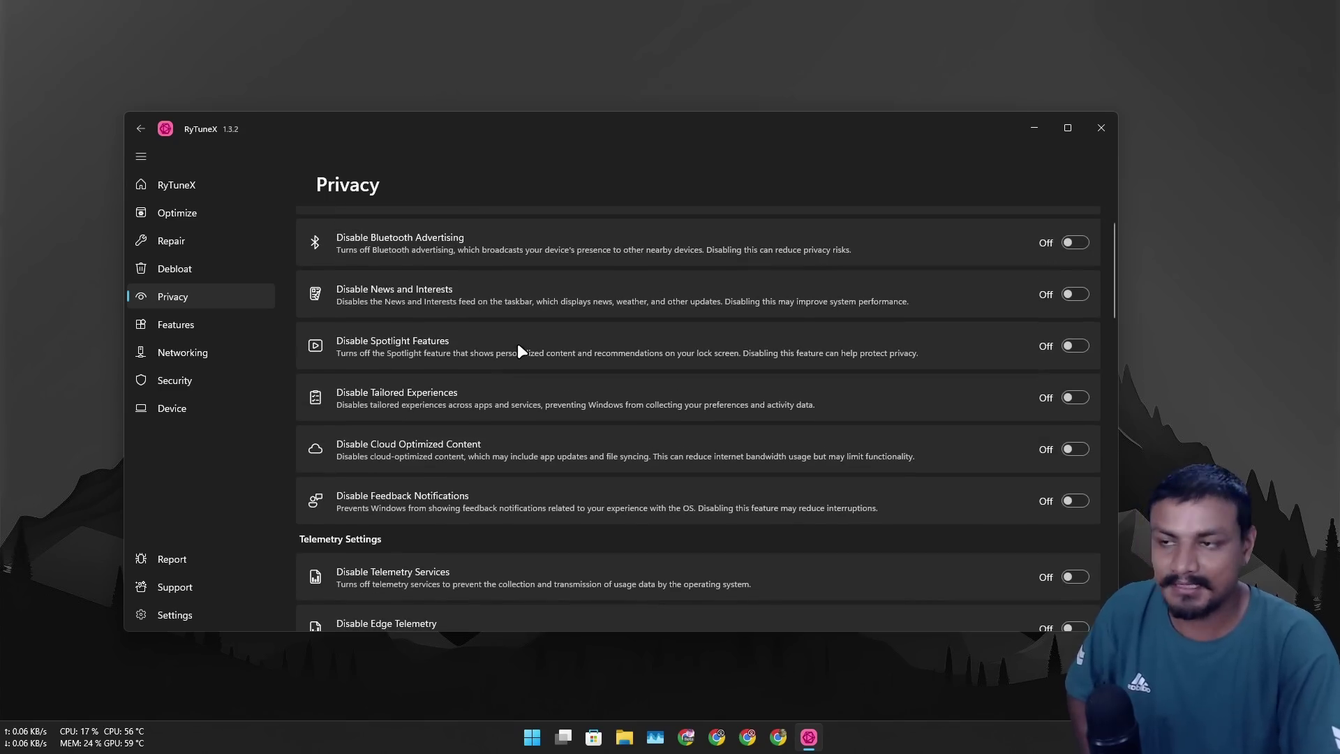
scroll(419, 412, "down", 2)
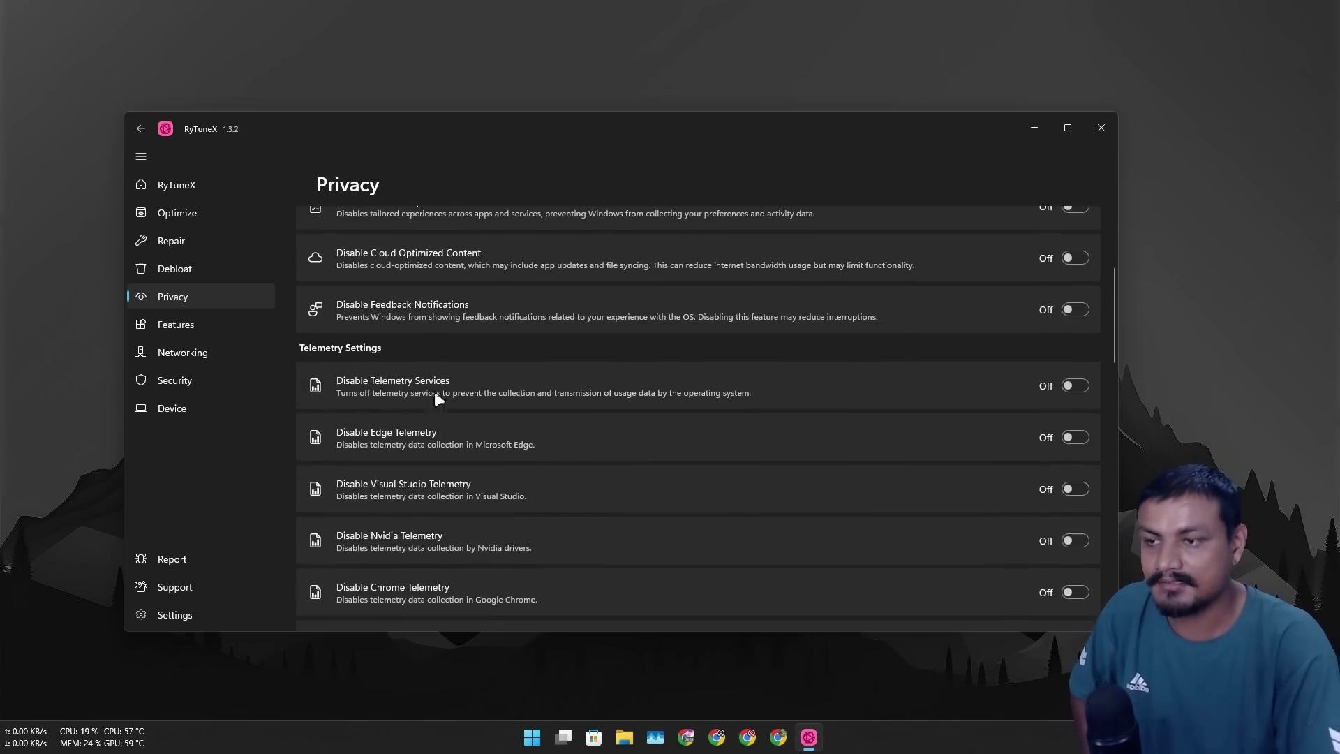
scroll(424, 401, "down", 2)
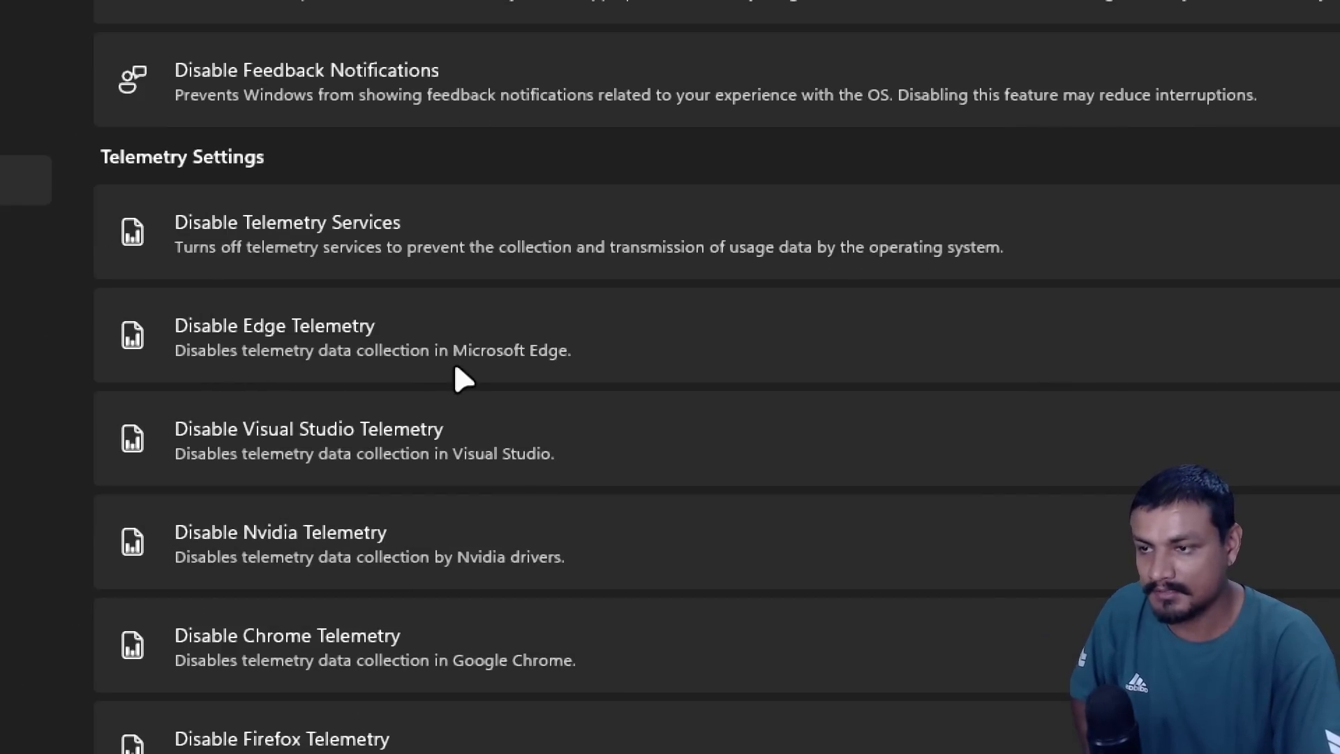
scroll(255, 559, "down", 4)
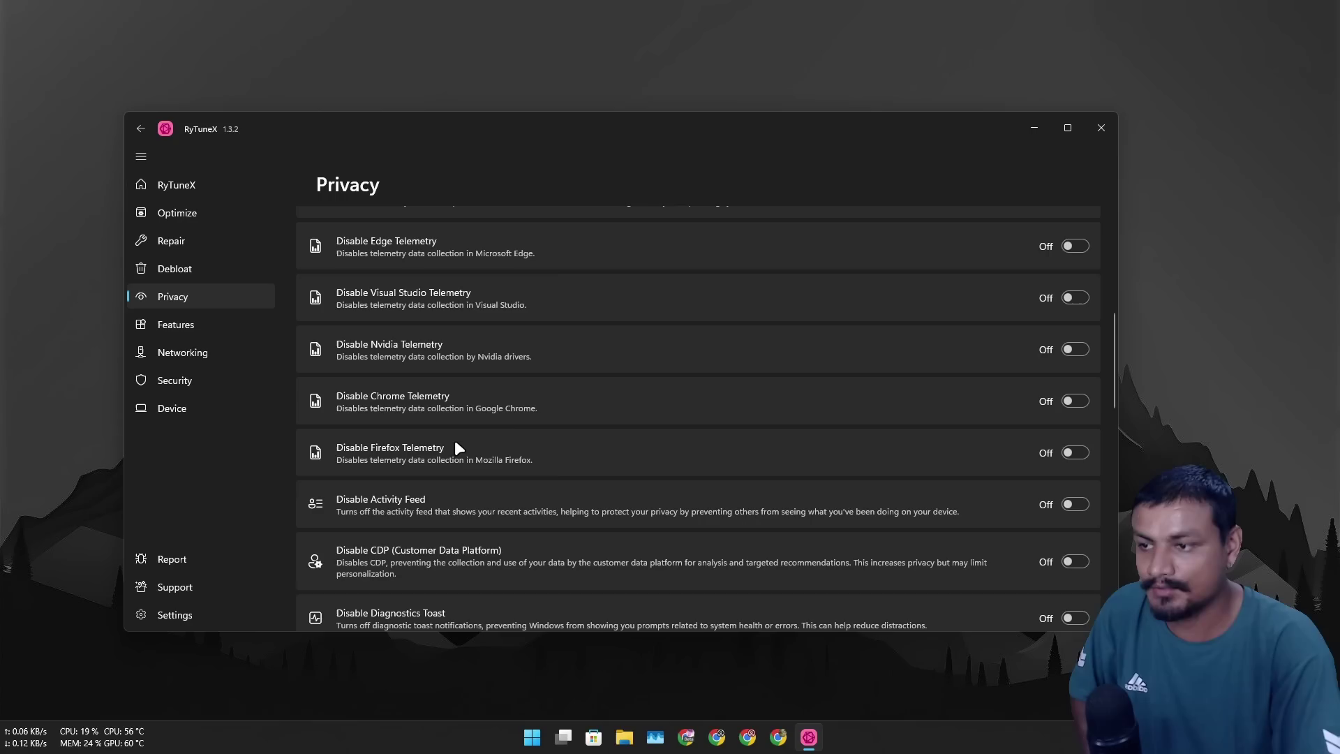
scroll(496, 424, "down", 2)
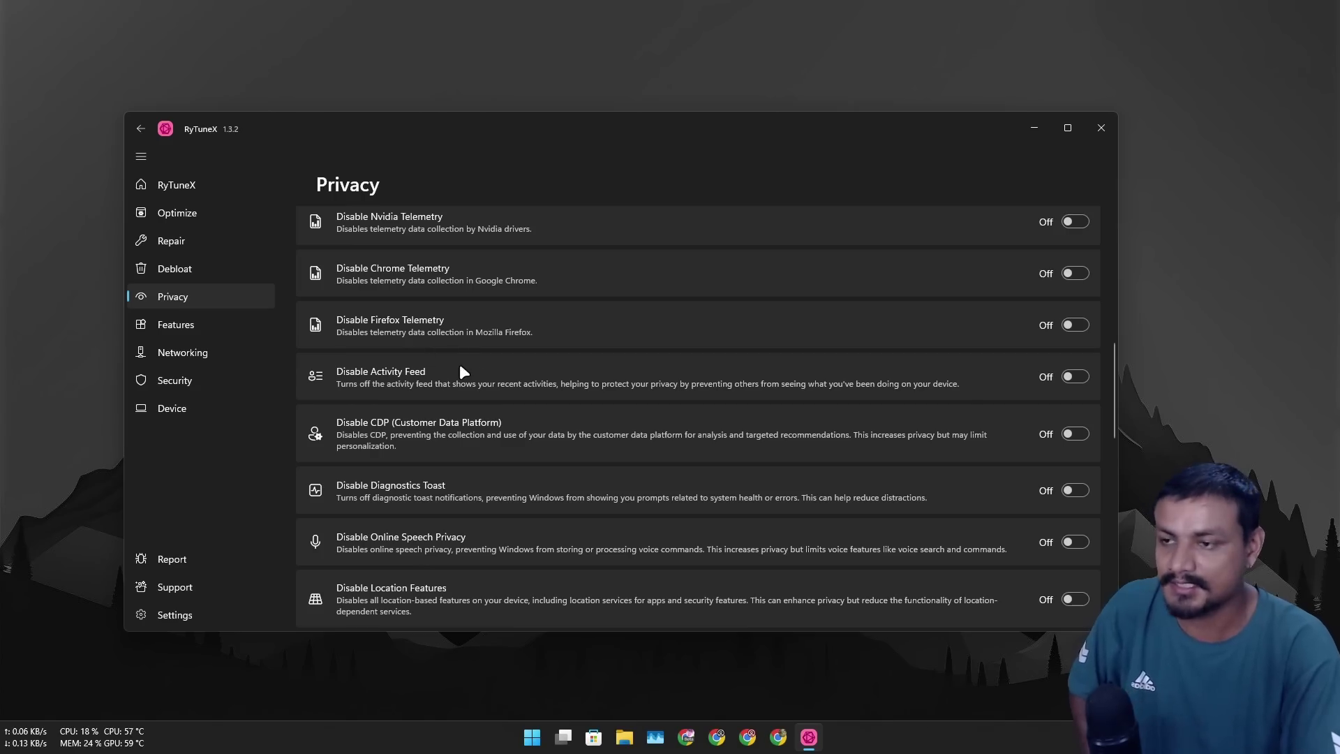
scroll(418, 370, "down", 4)
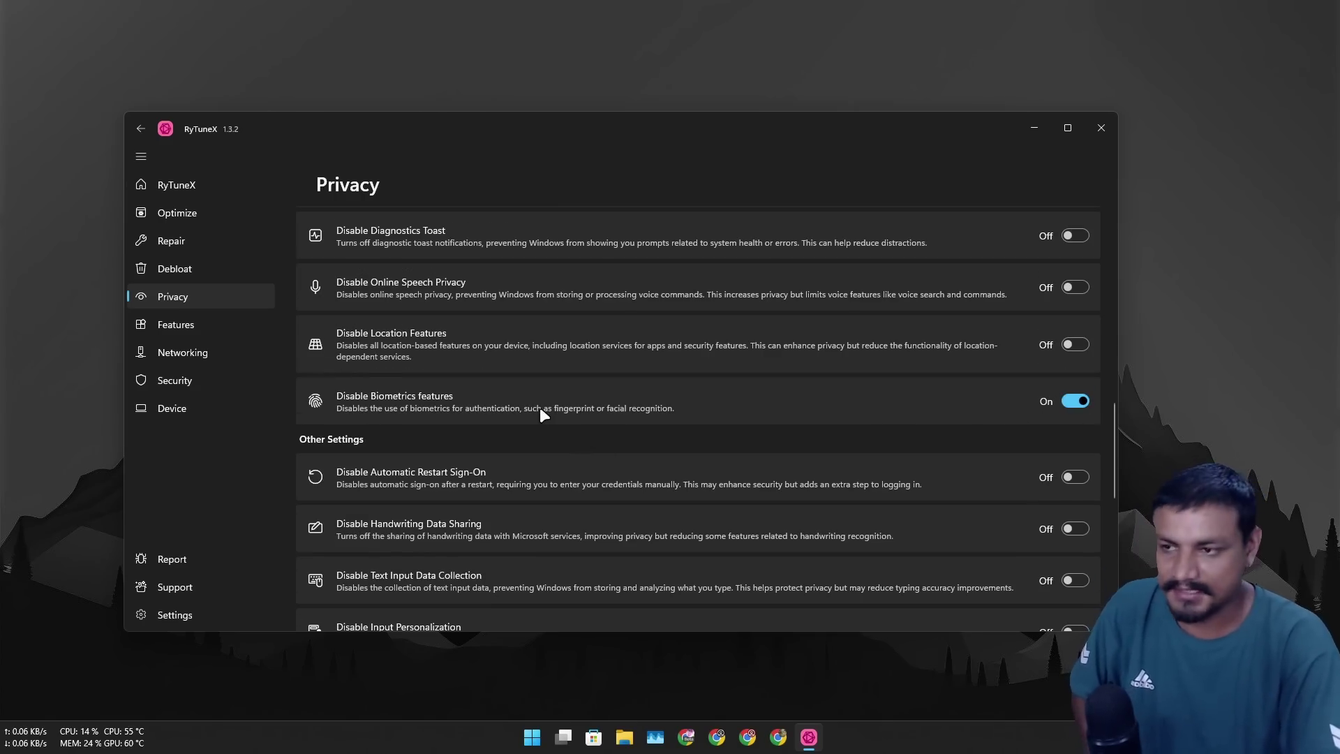
scroll(612, 421, "down", 1)
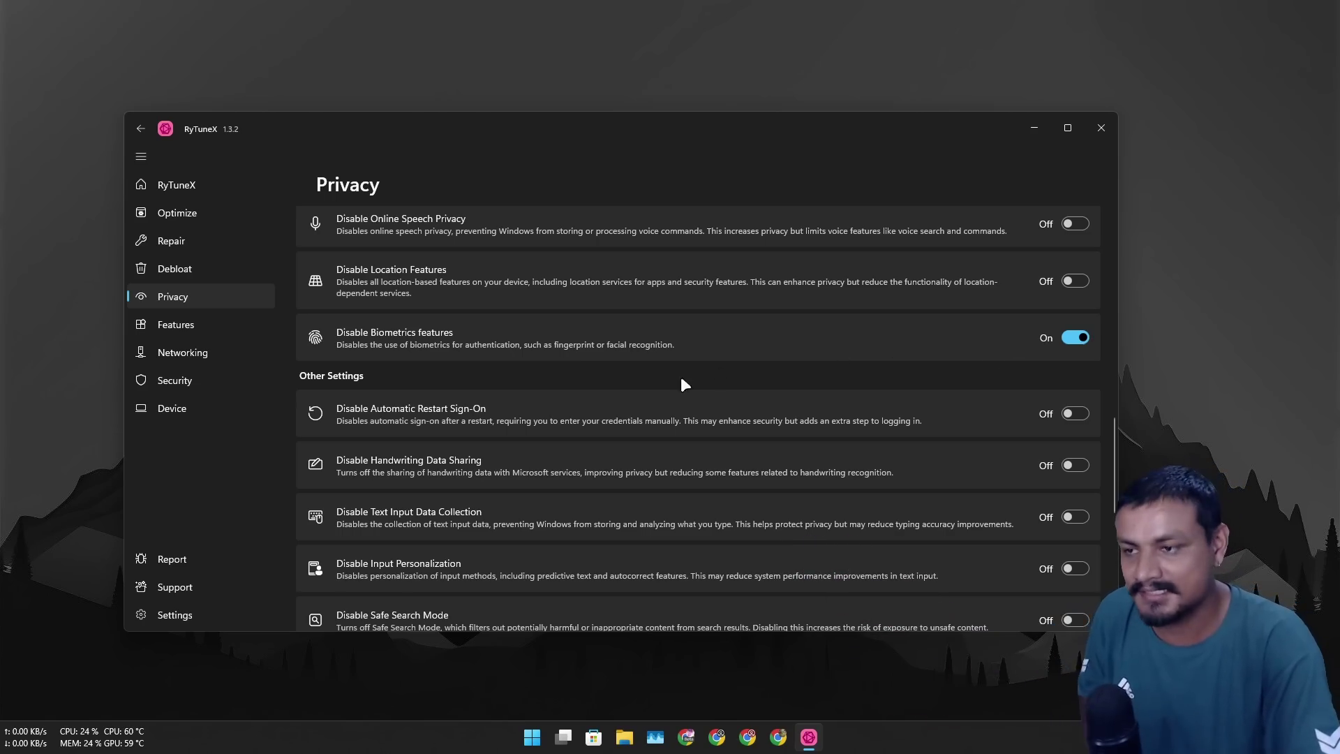
scroll(443, 406, "down", 6)
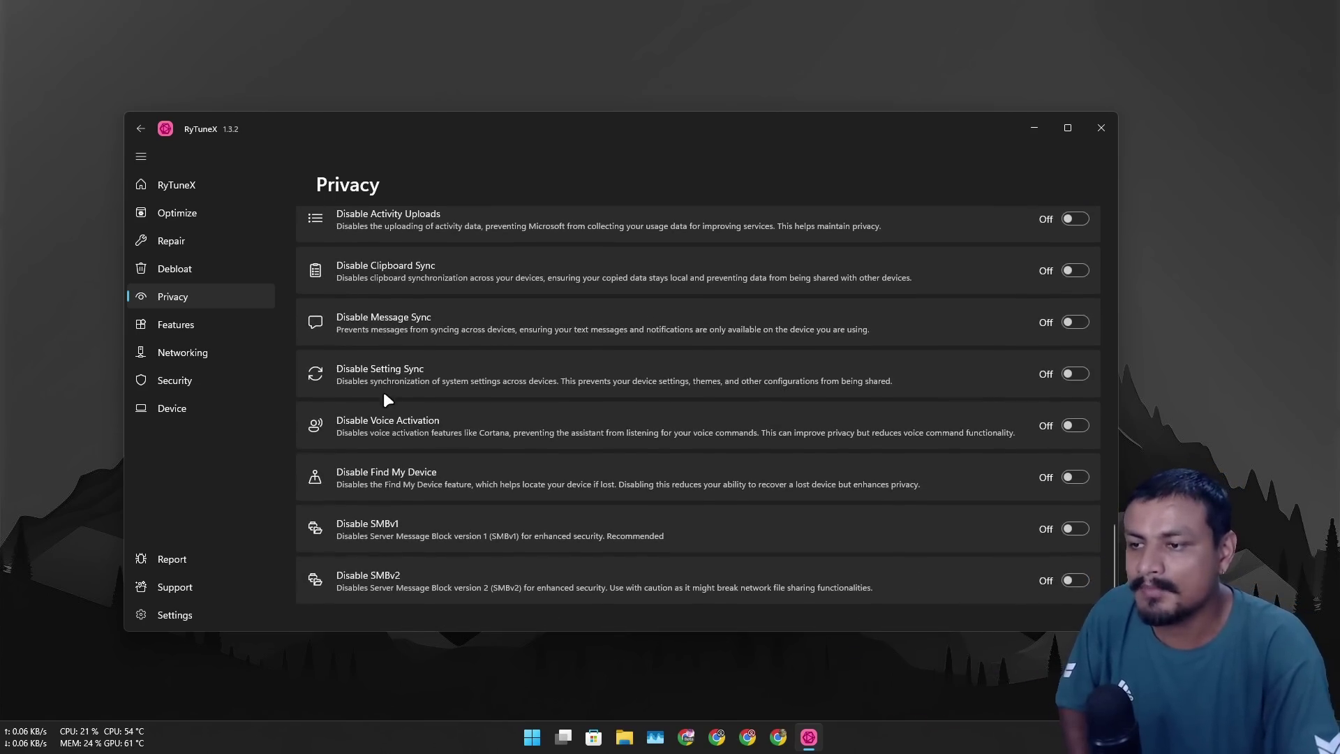
scroll(981, 496, "up", 8)
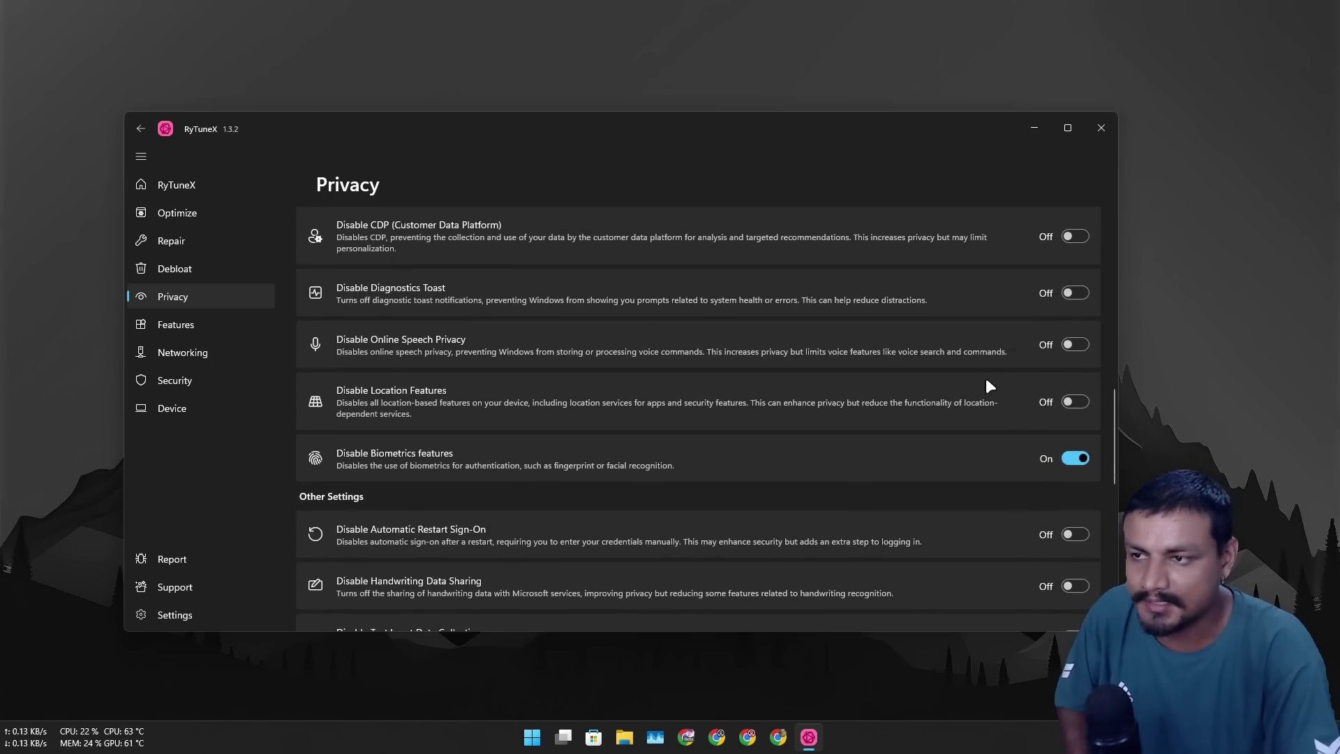
scroll(986, 383, "up", 12)
- Turn on Advertising ID, Bluetooth Advertising, News, Spotlight, Tailored, Cloud Content and Feedback disable toggles
left_click(1074, 255)
left_click(1074, 306)
left_click(1074, 358)
left_click(1075, 409)
left_click(1075, 461)
left_click(1073, 515)
left_click(1075, 565)
scroll(935, 485, "down", 5)
scroll(380, 385, "down", 5)
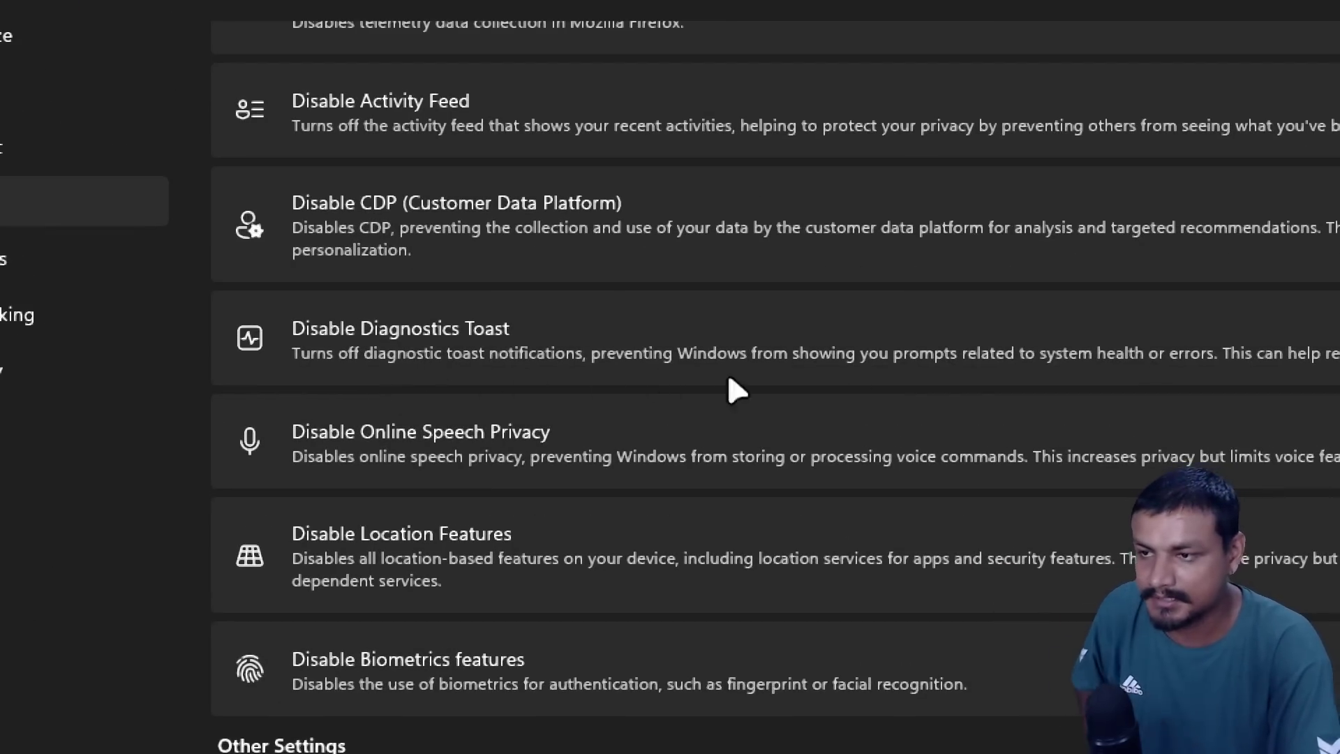
- Open the Features page and toggle Disable Windows Transparency on, then back off
left_click(14, 276)
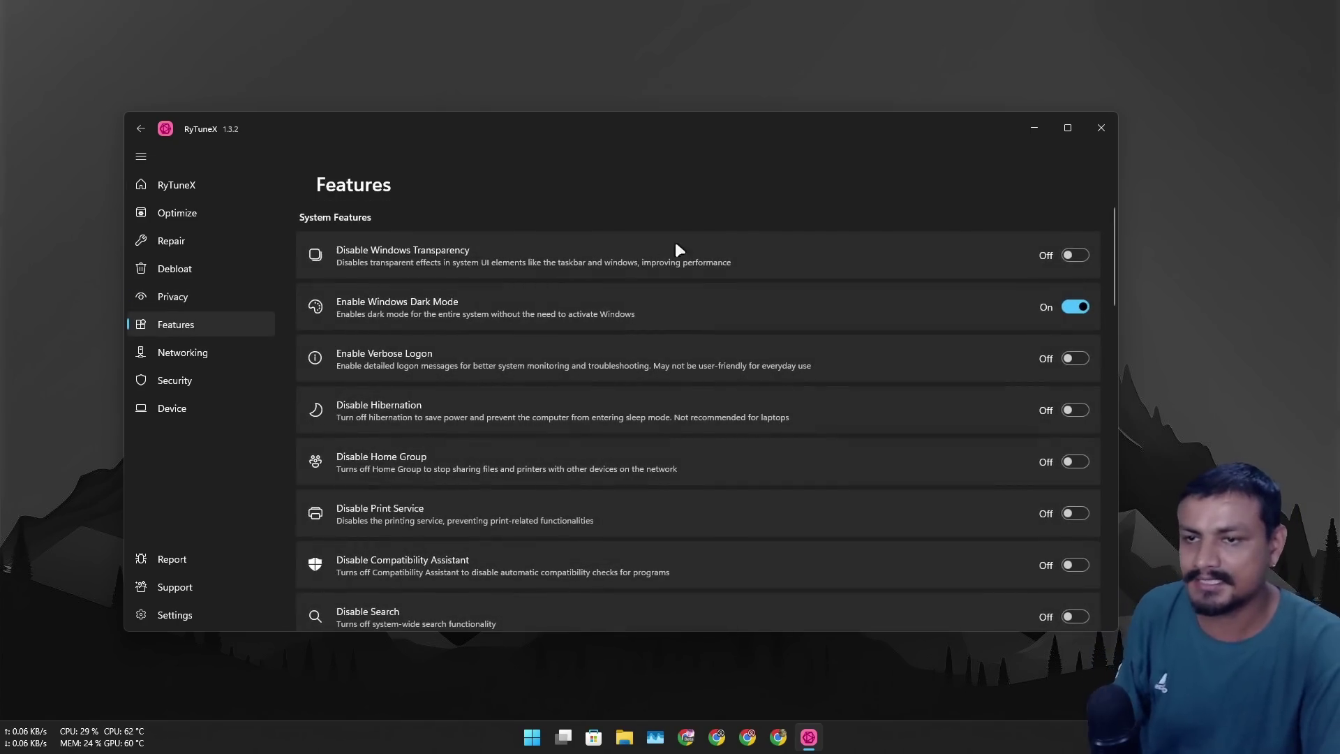
scroll(521, 420, "down", 1)
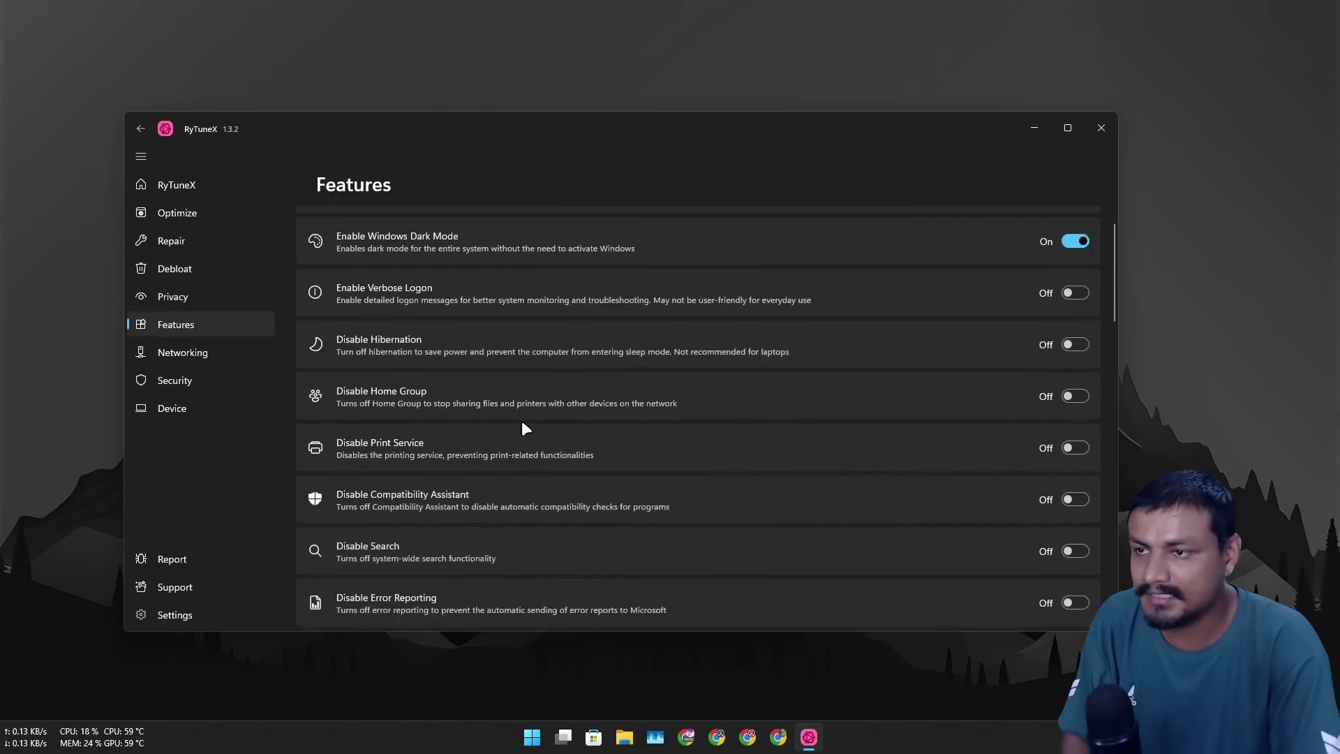
scroll(508, 387, "up", 1)
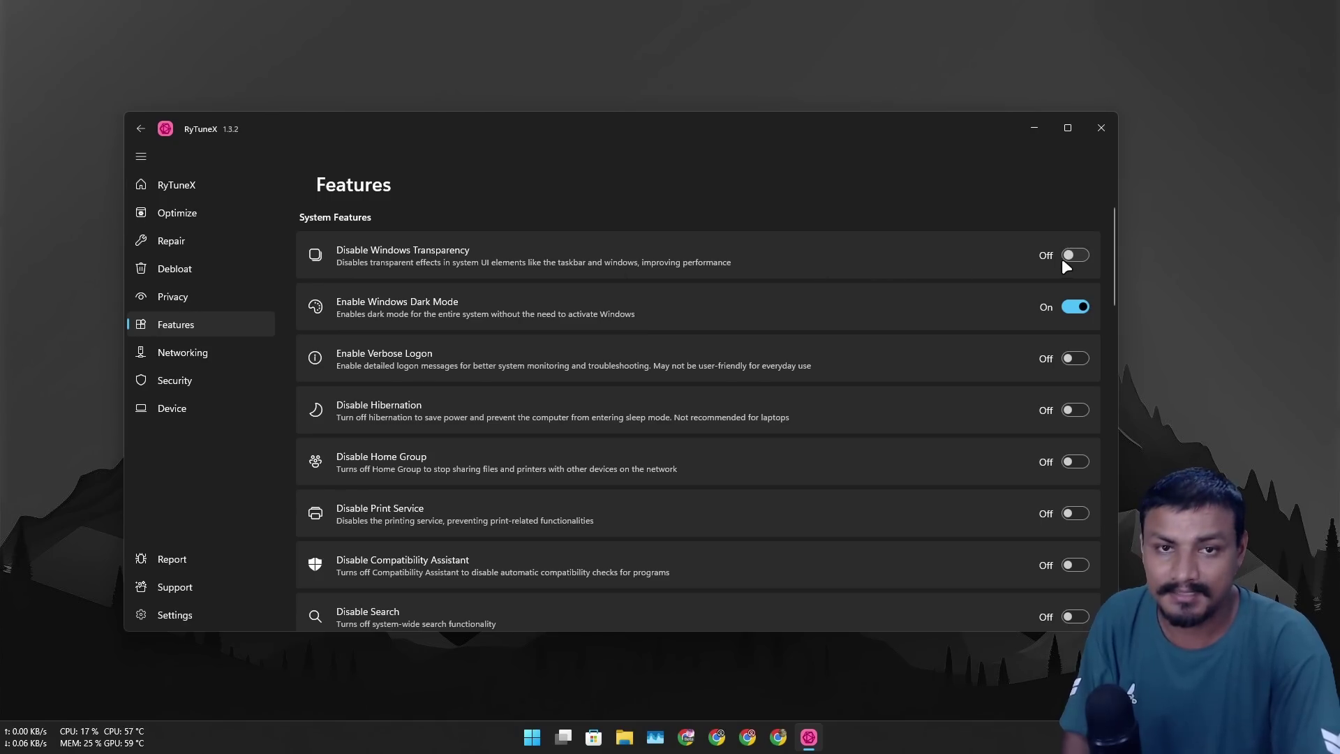
left_click_drag(883, 129, 861, 118)
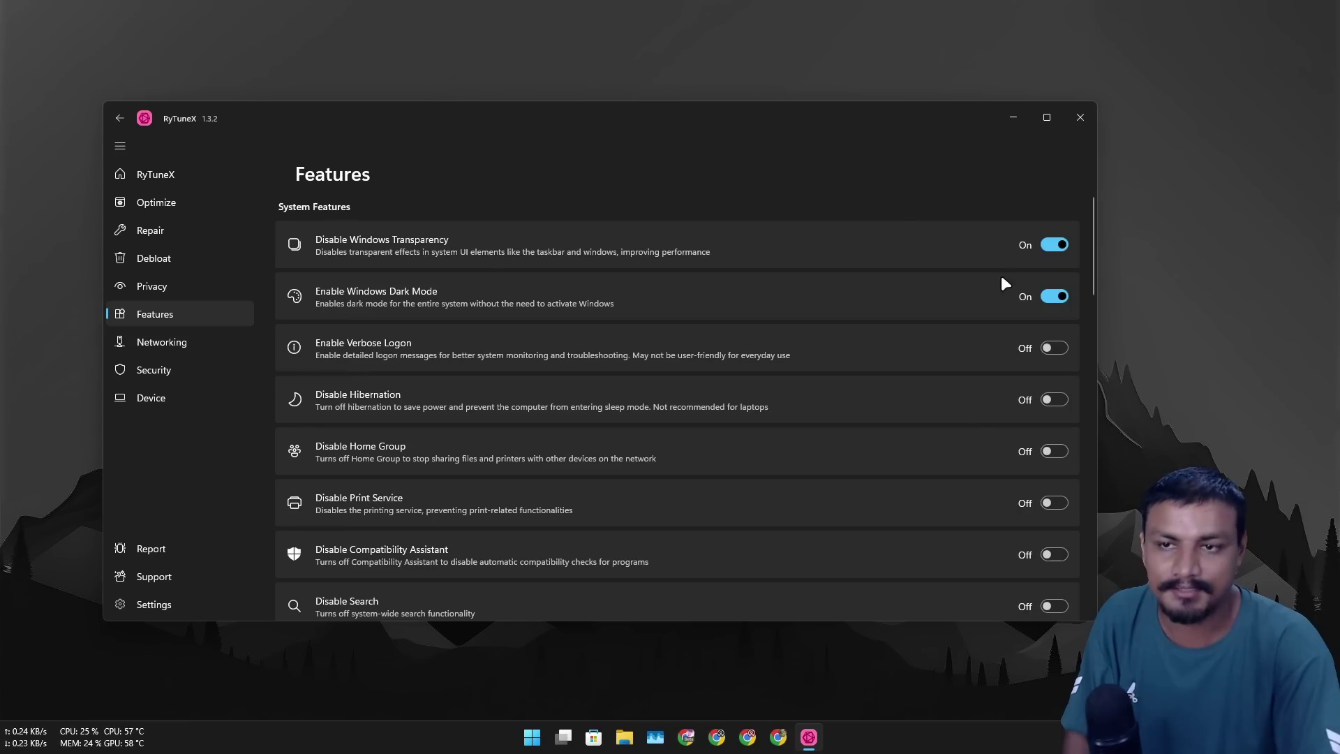
left_click(1051, 246)
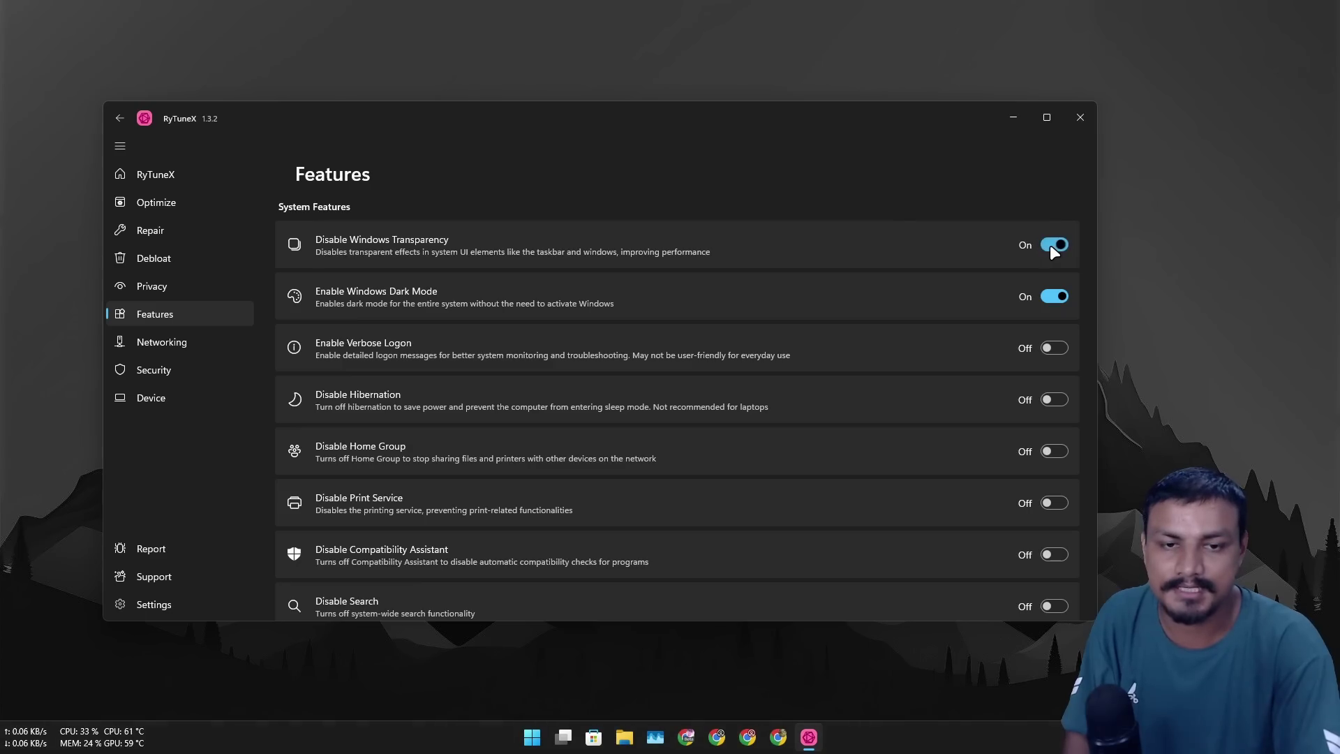
left_click(1051, 248)
- Scroll down the Features list to the Windows 11 Exclusive tweaks
scroll(372, 320, "down", 5)
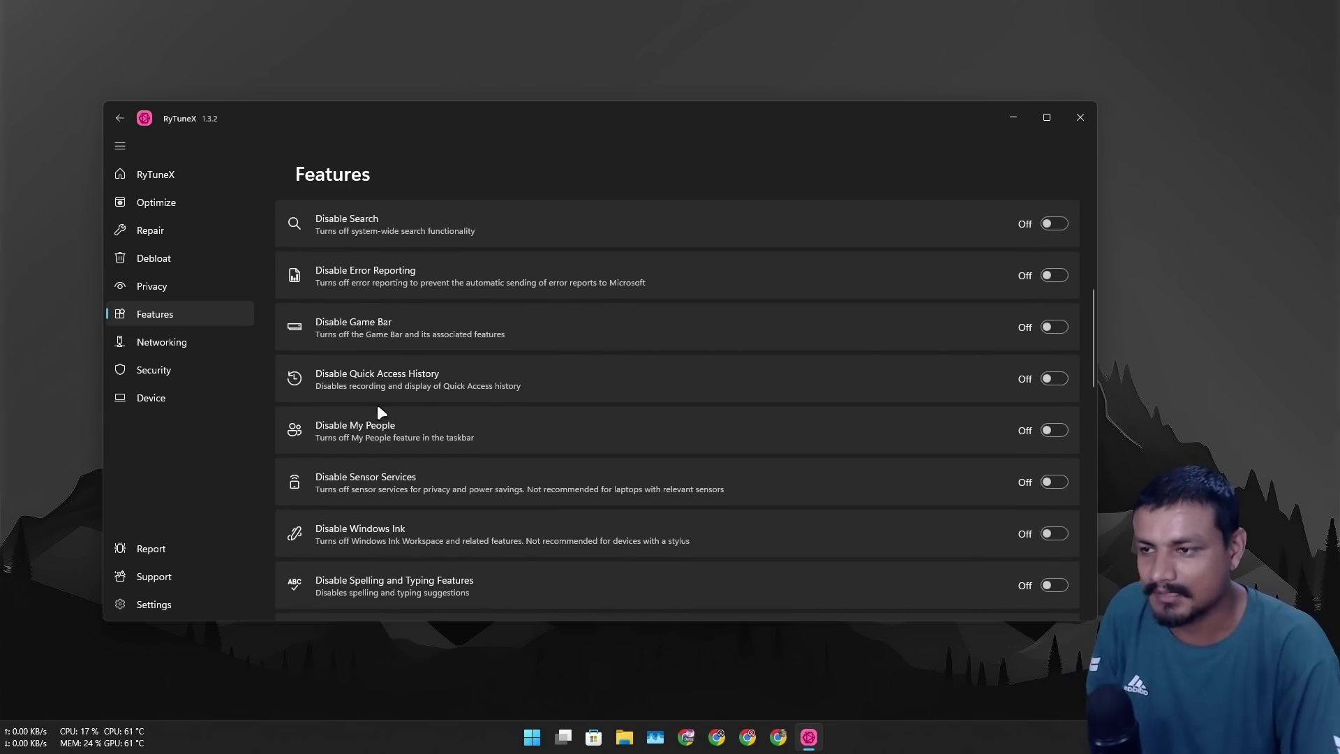
scroll(370, 412, "down", 2)
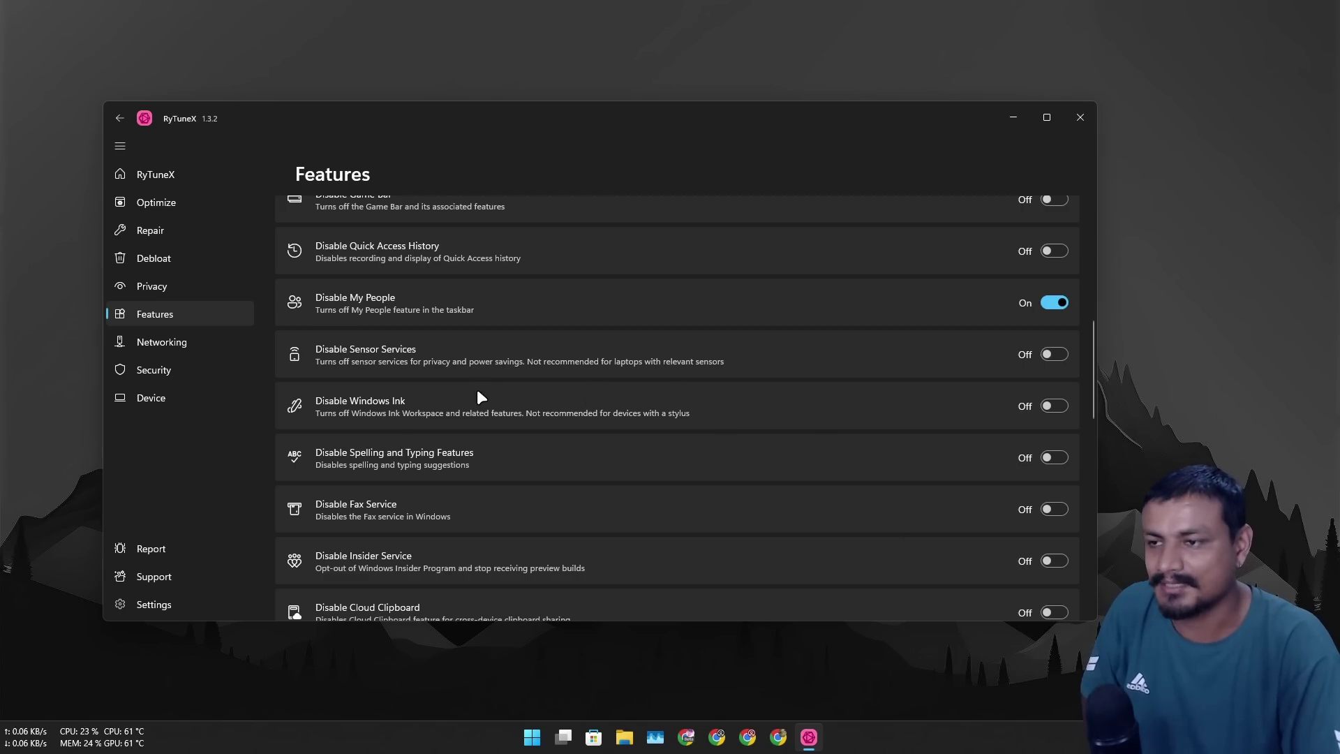
scroll(474, 373, "down", 1)
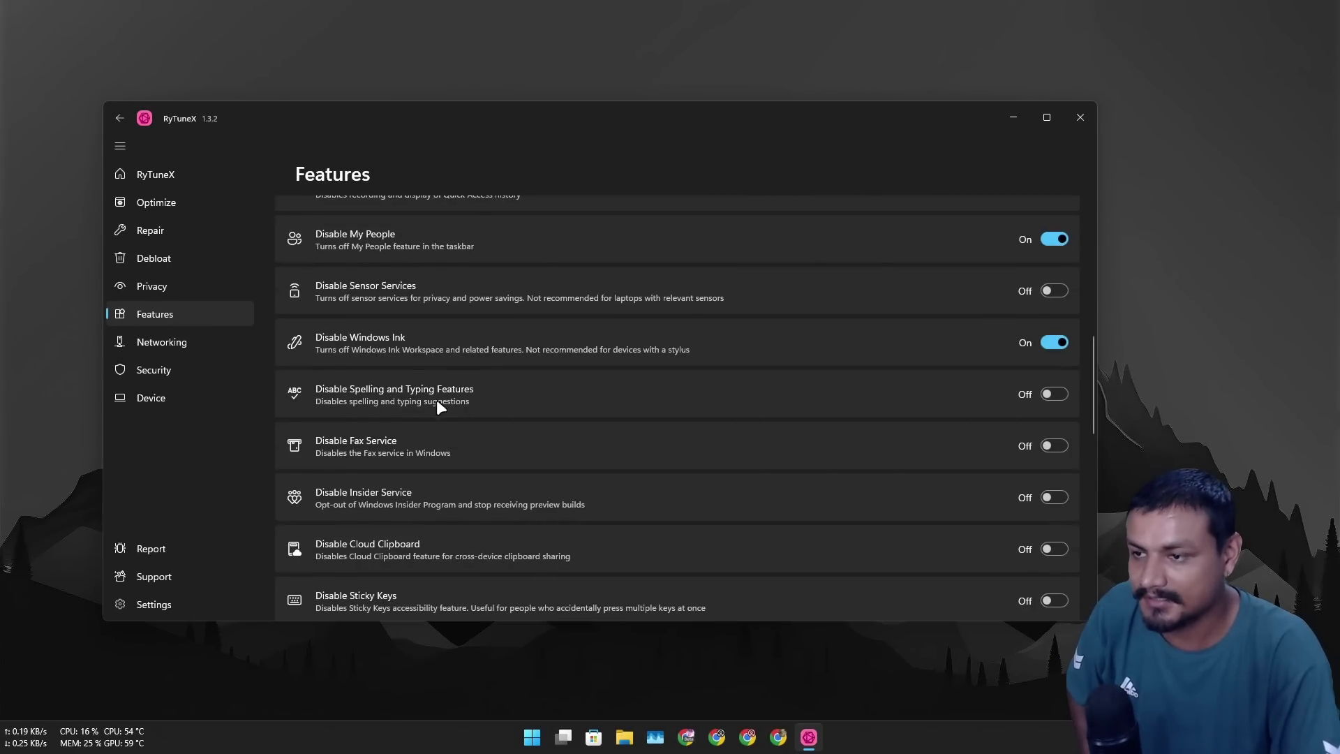
scroll(433, 401, "down", 1)
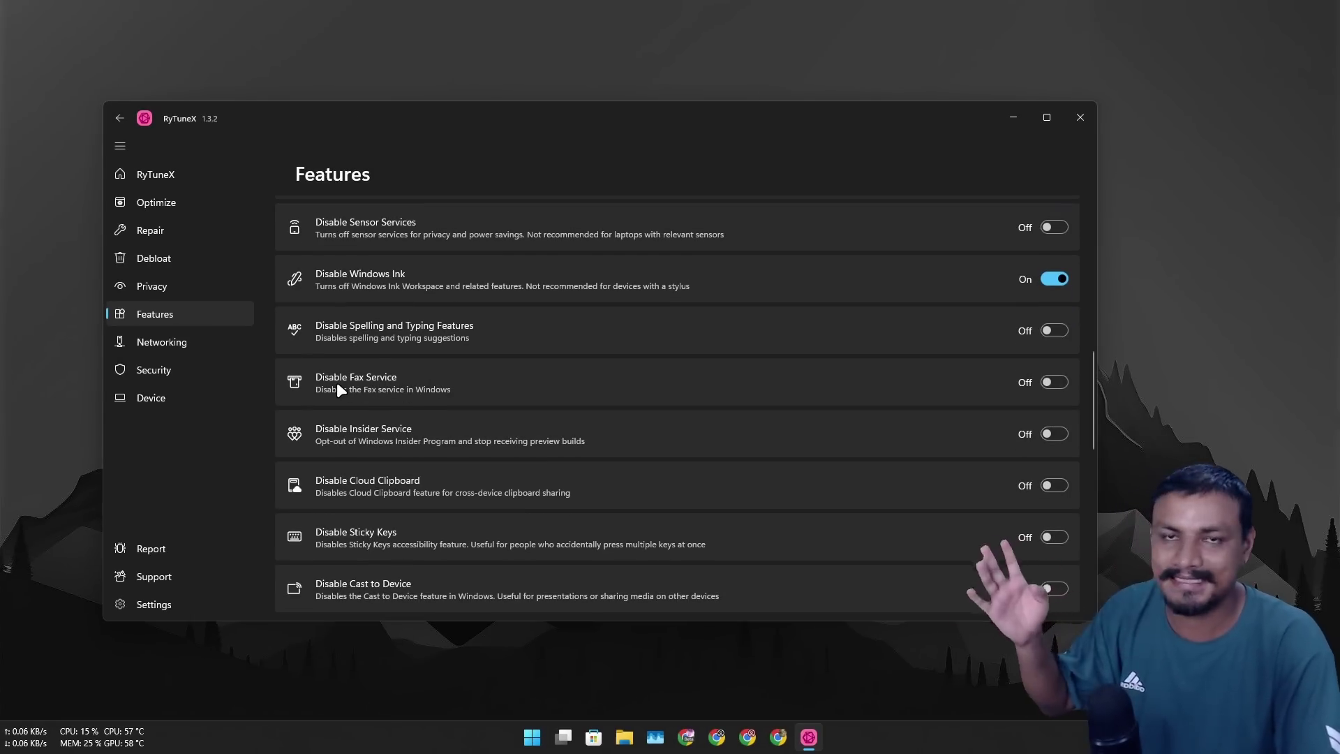
scroll(461, 391, "down", 2)
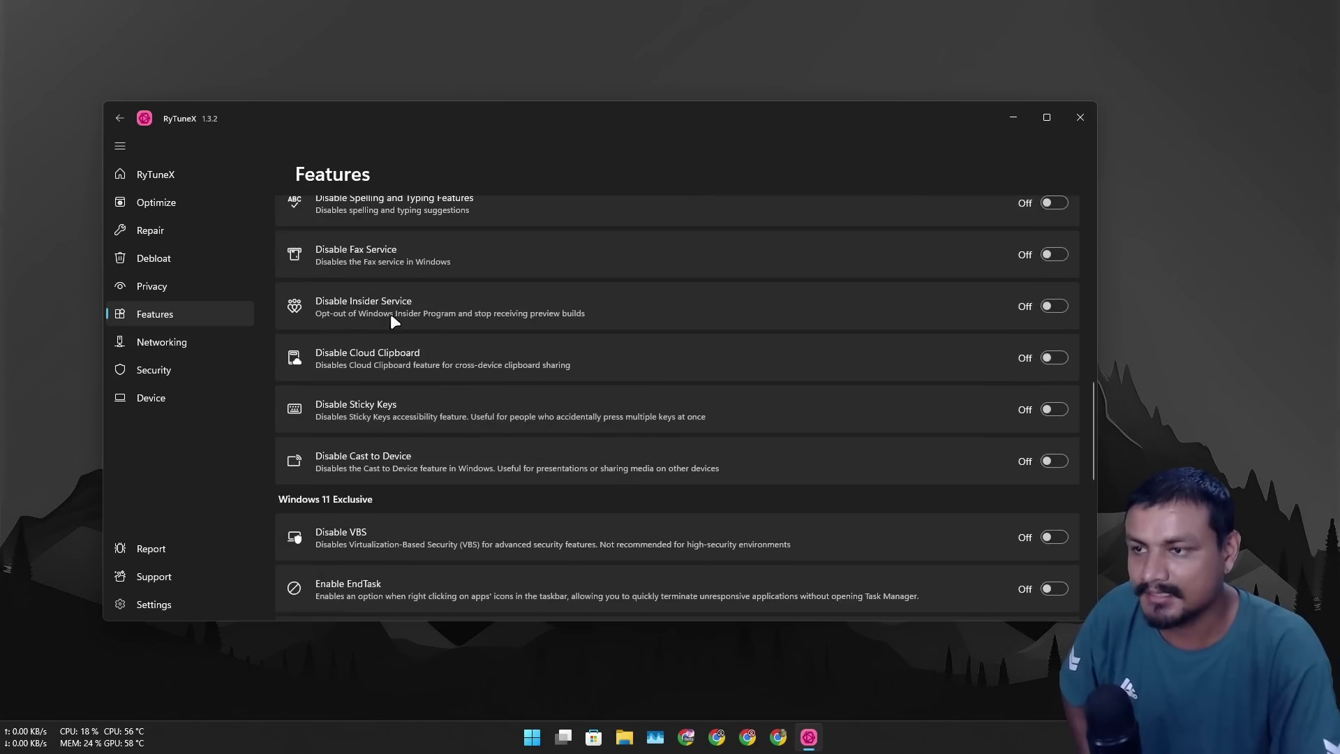
scroll(383, 325, "up", 1)
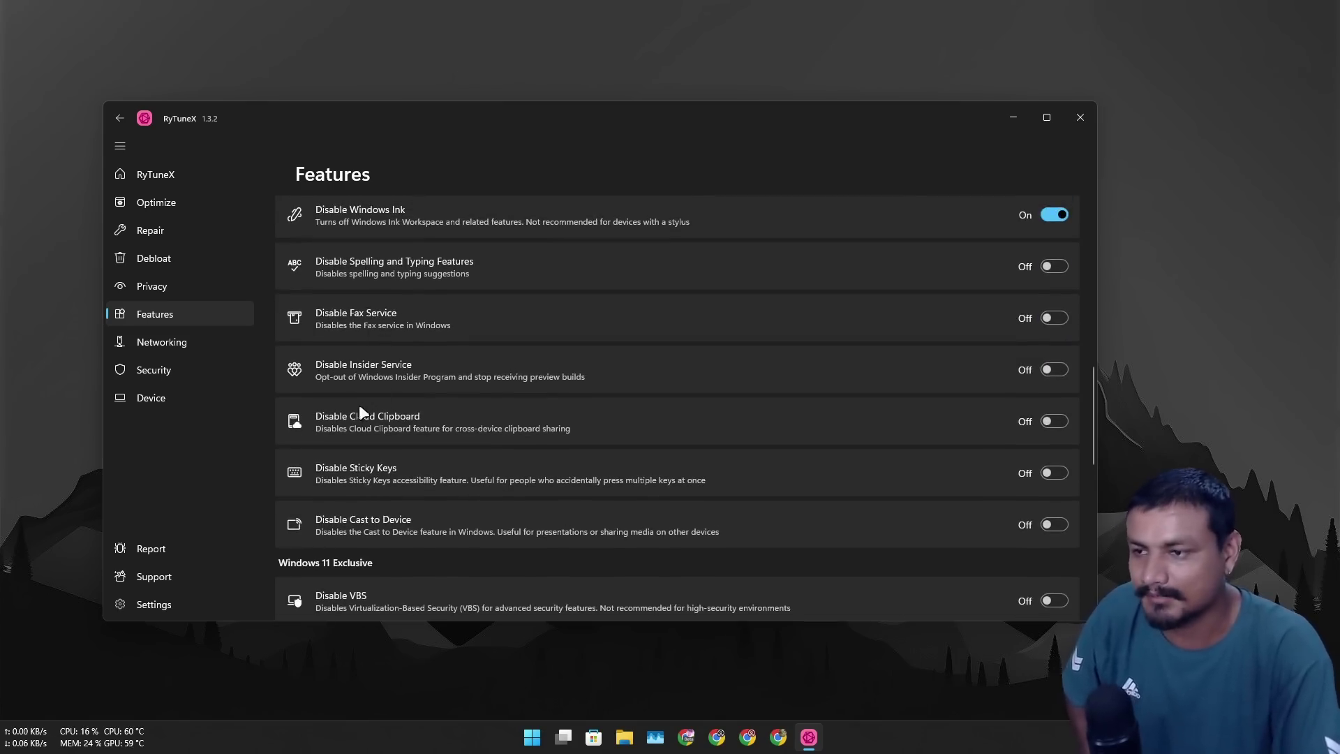
scroll(358, 387, "down", 6)
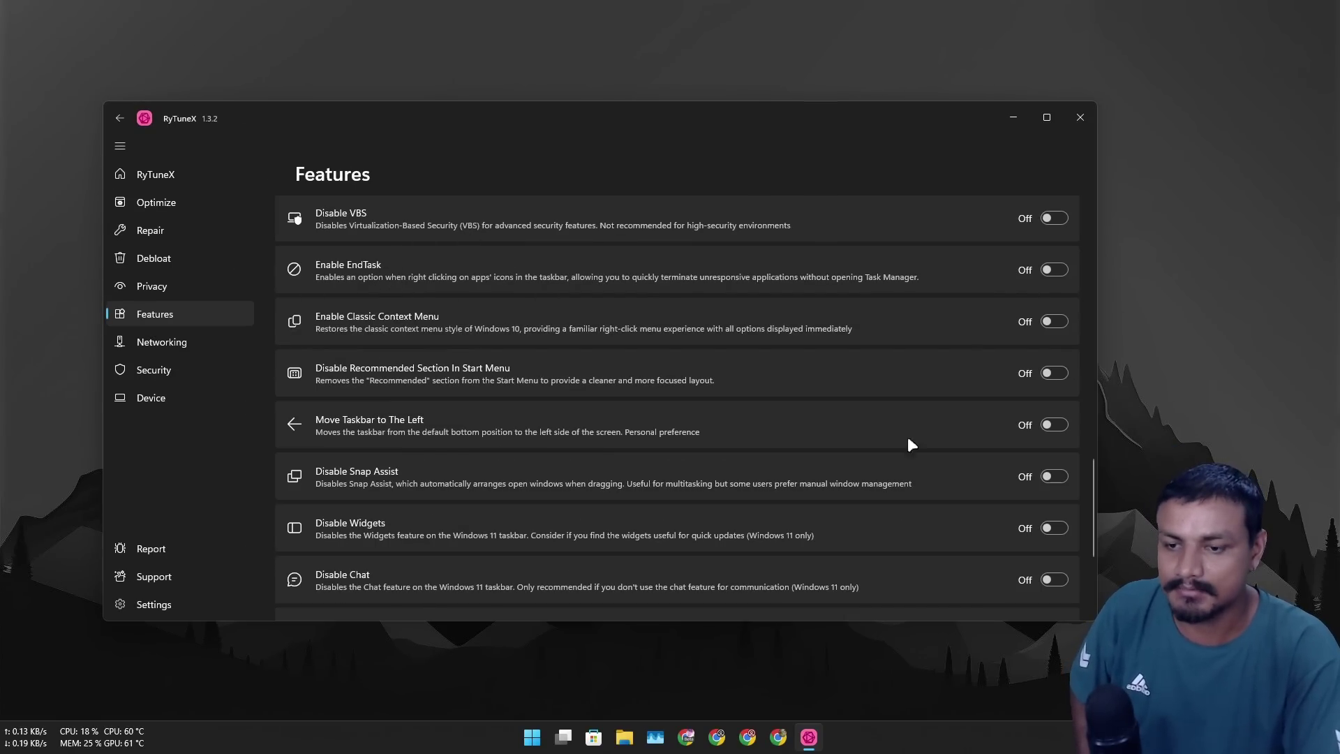
- Turn on Enable EndTask and check the taskbar jump list for End task
right_click(810, 736)
left_click(811, 532)
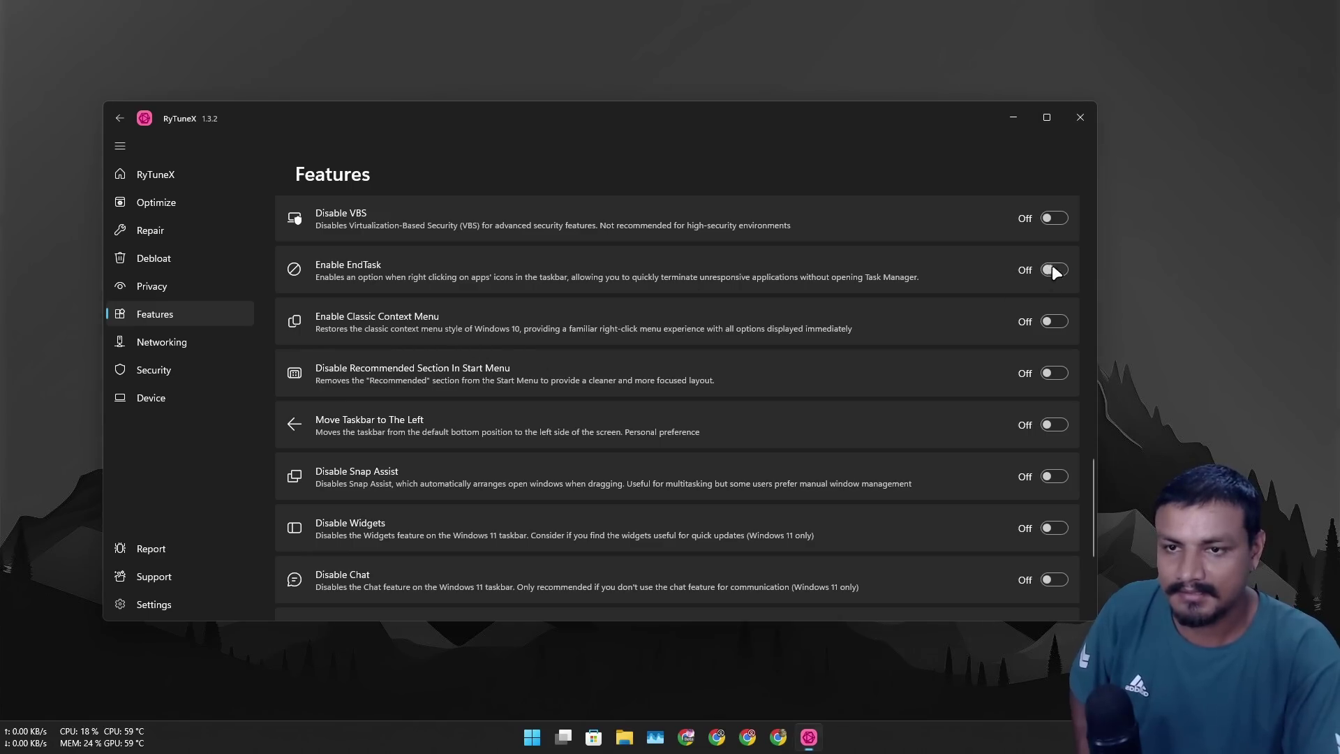
right_click(808, 744)
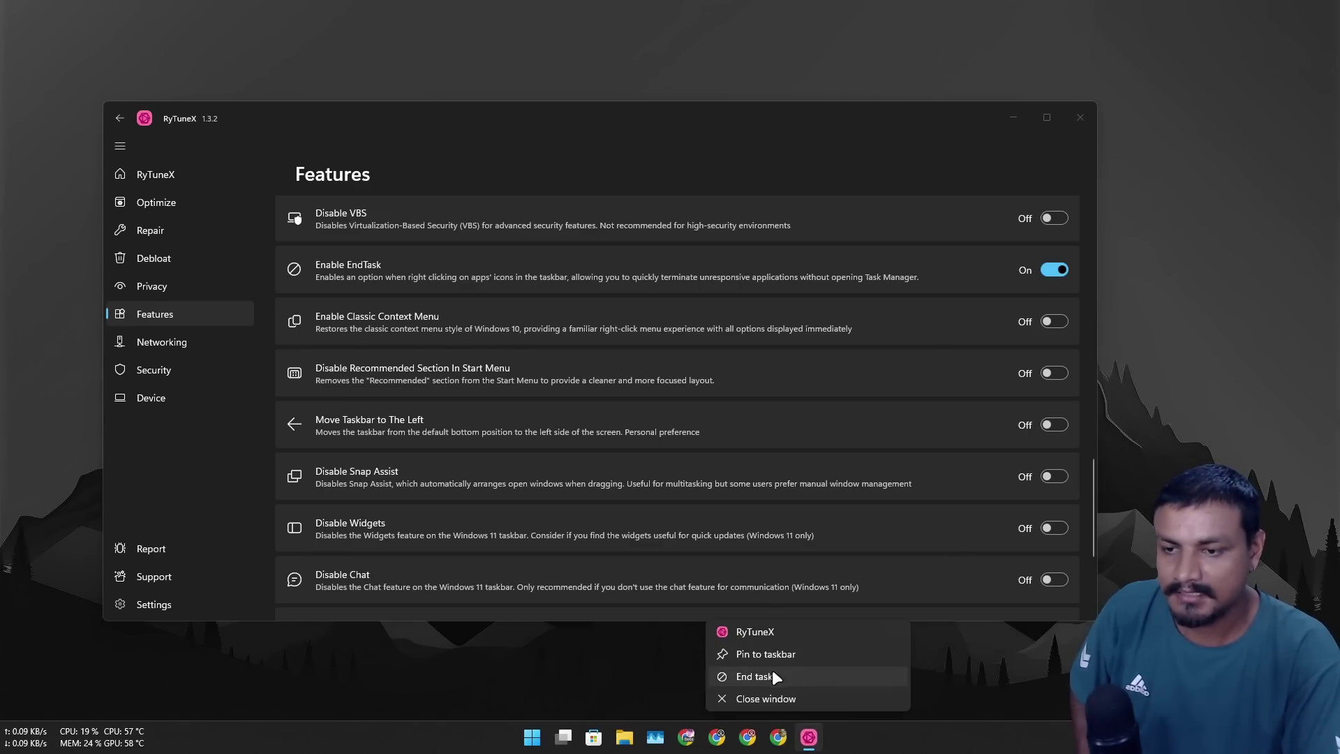
left_click(505, 664)
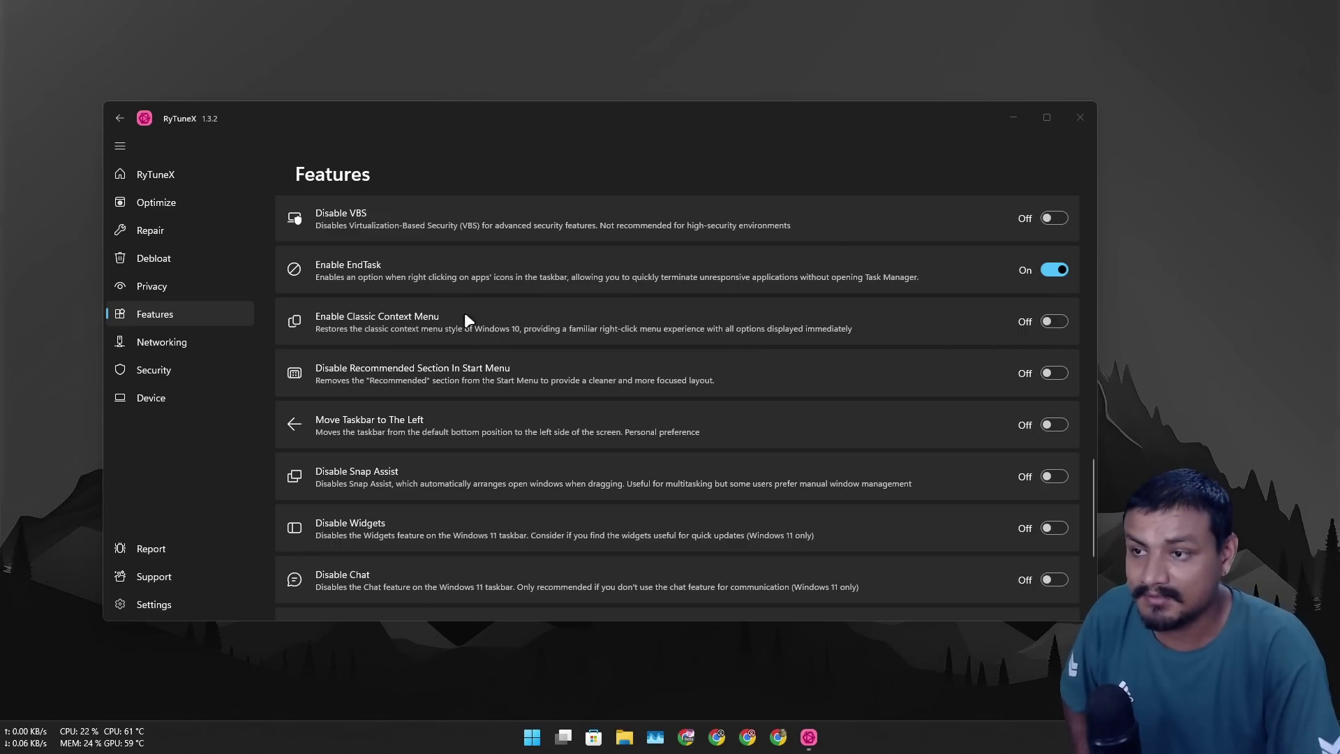
- Enable the classic context menu, checking the desktop menu and Start menu
right_click(744, 47)
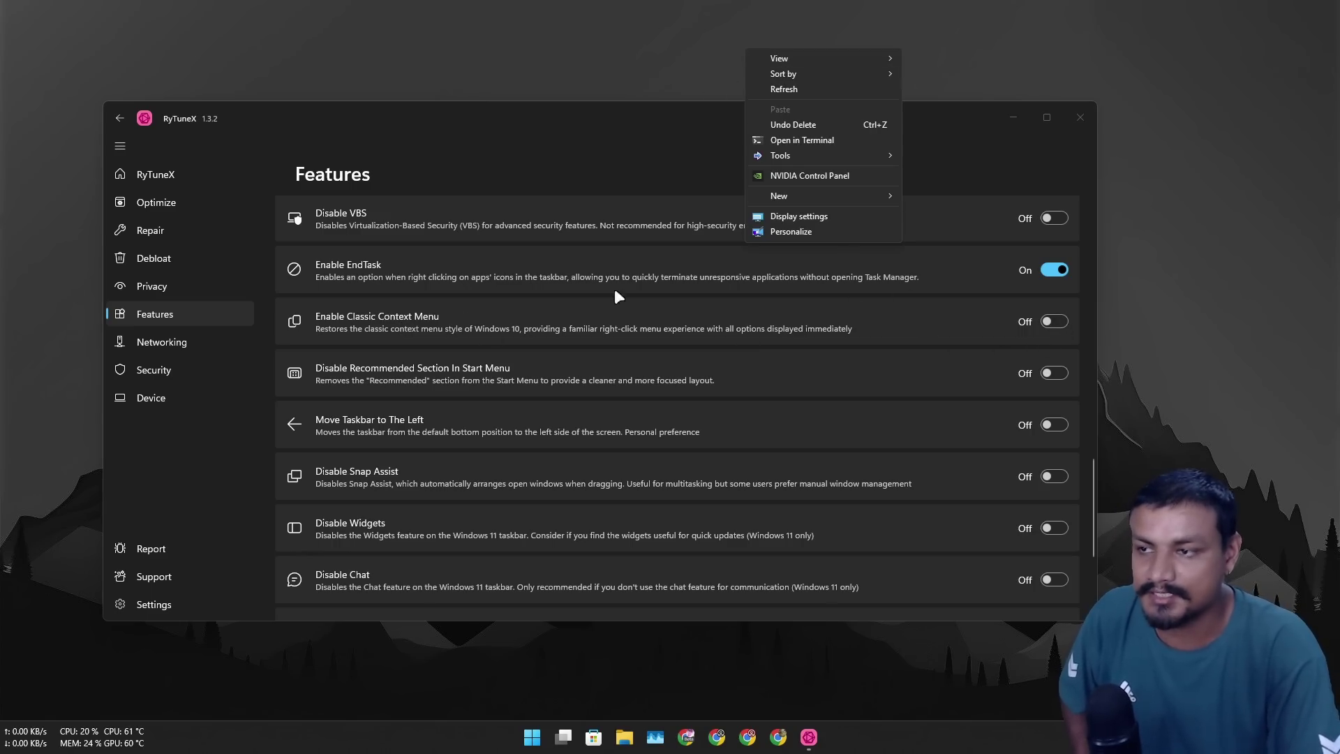
left_click(425, 315)
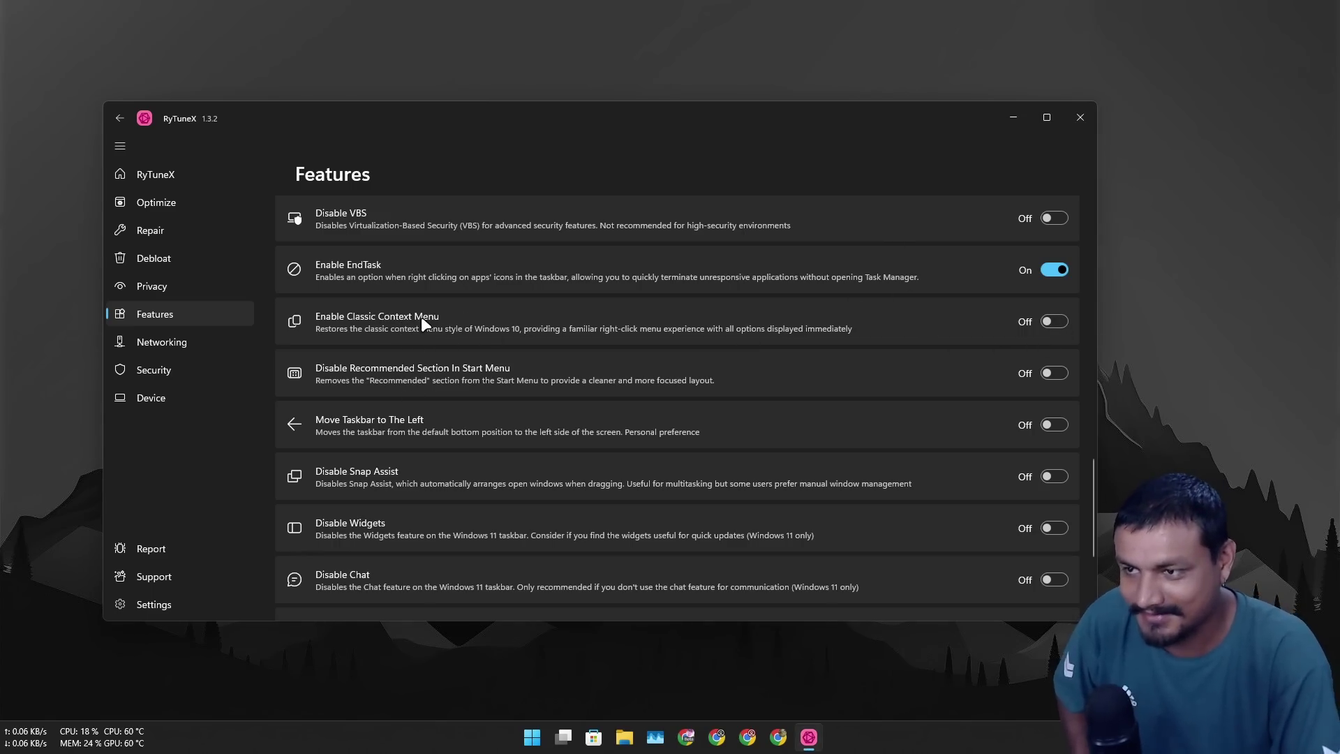
scroll(443, 311, "down", 2)
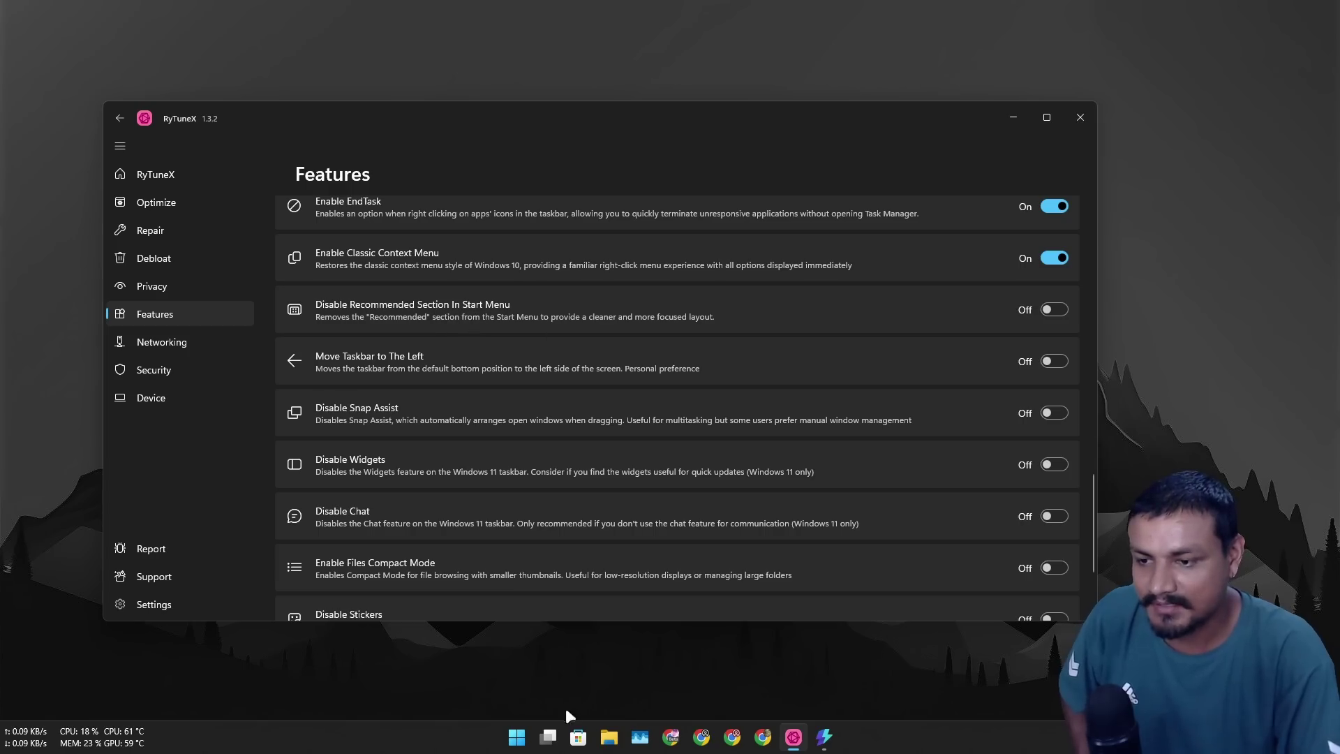
key("super")
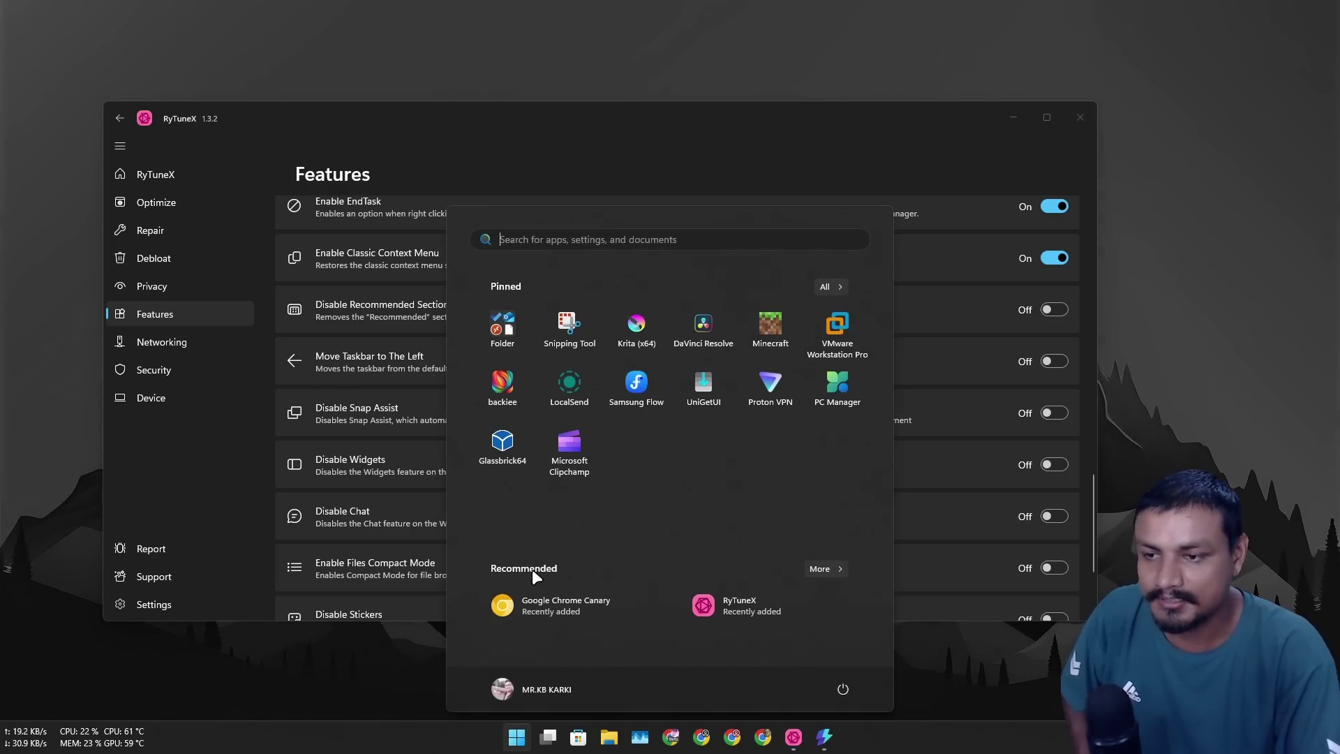
left_click(377, 667)
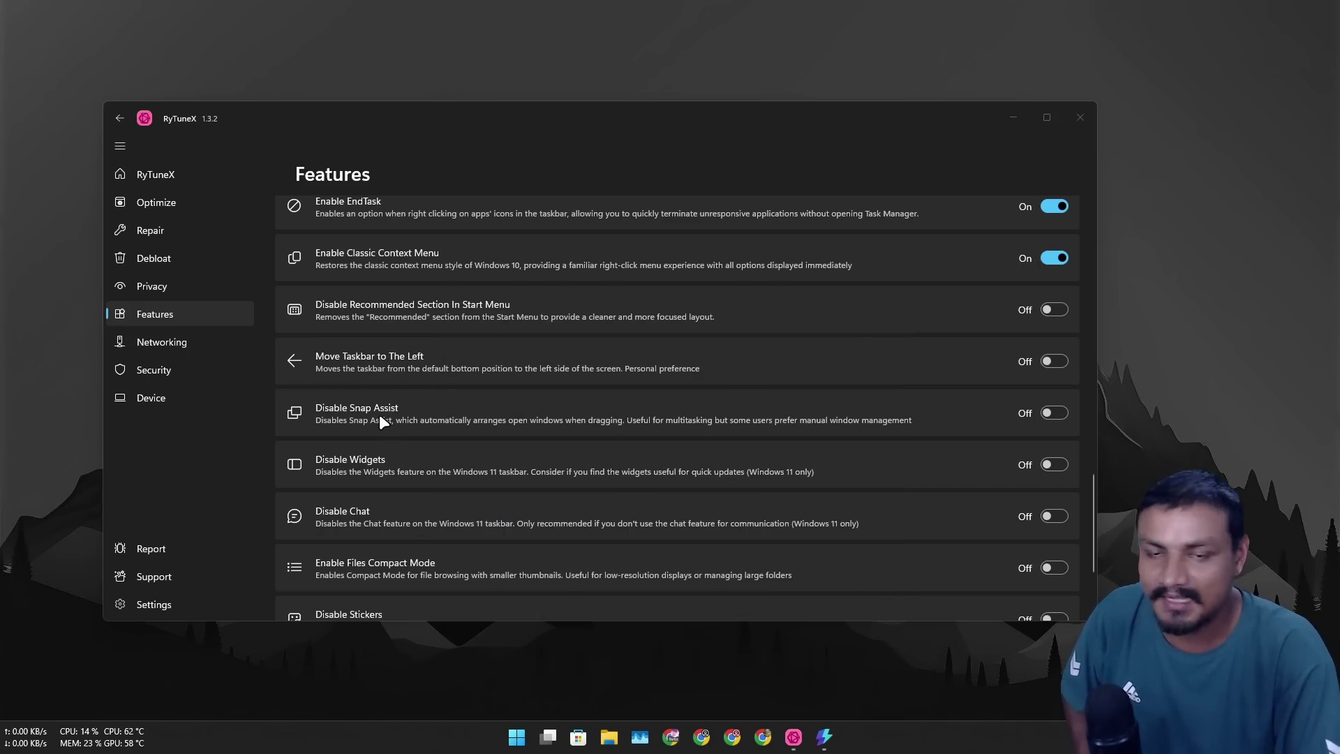
- Turn on Disable Chat, Disable Edge Discover Bar and Disable CoPilot AI, then open Networking
scroll(353, 418, "down", 3)
left_click(1053, 363)
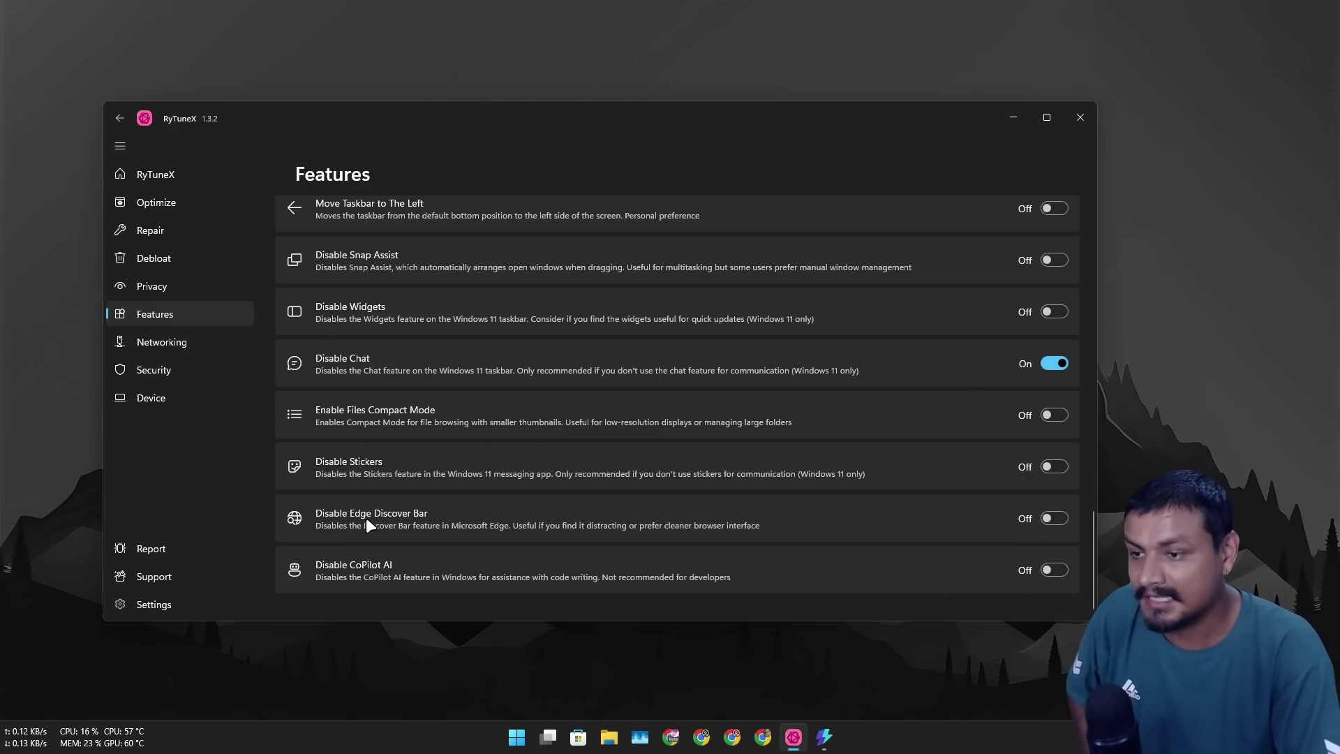
left_click(1054, 518)
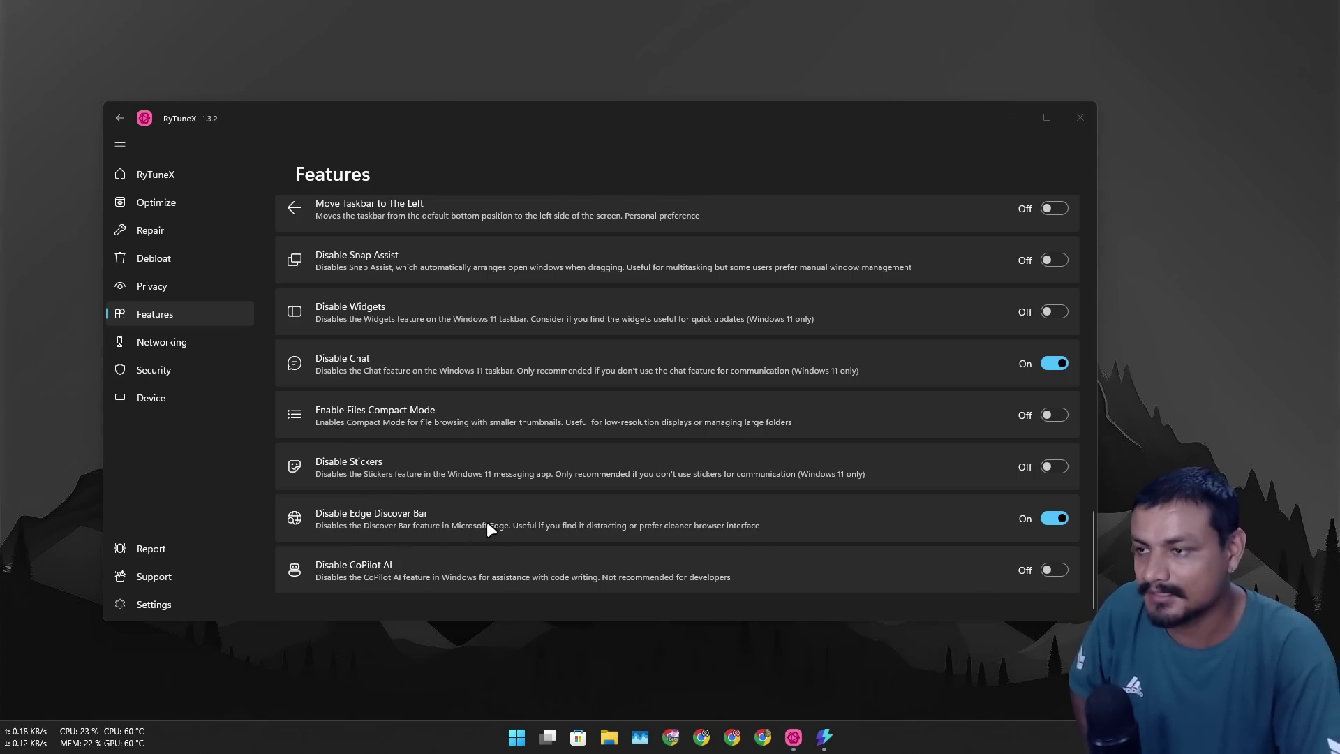
left_click(1051, 568)
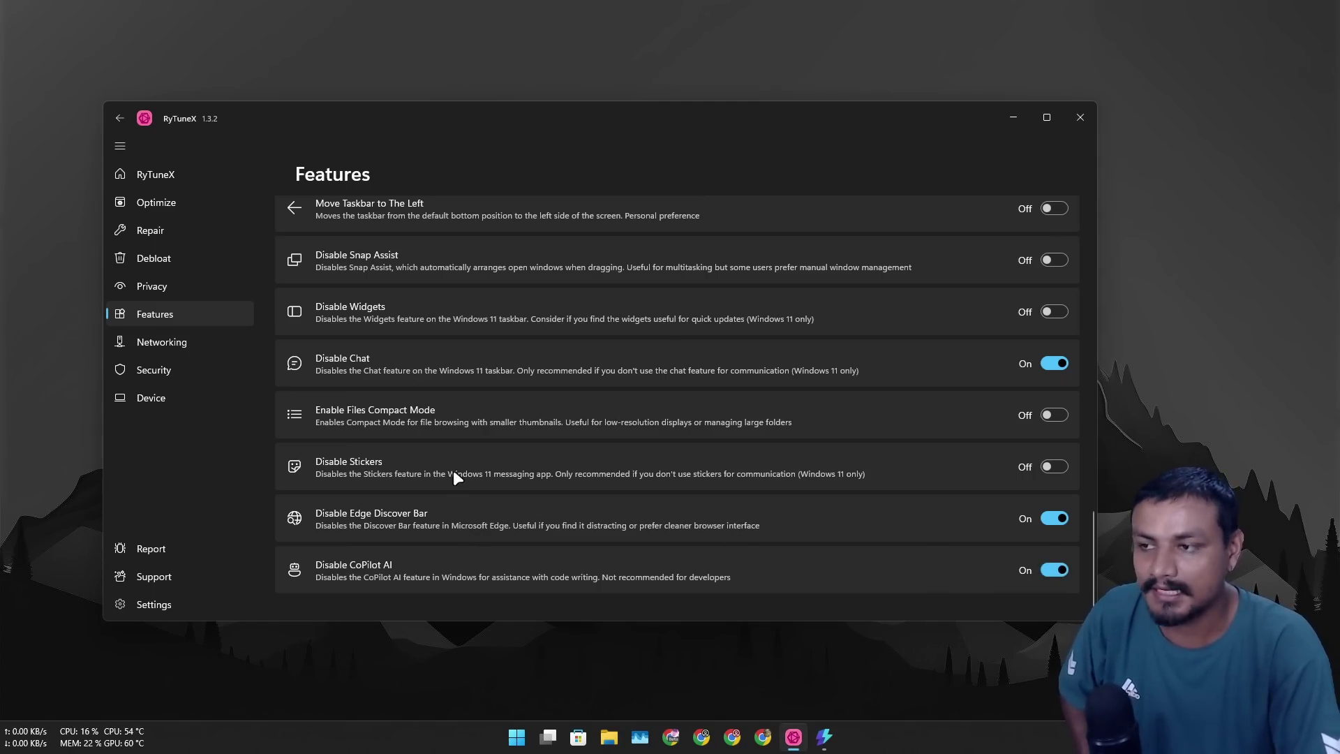
left_click(183, 341)
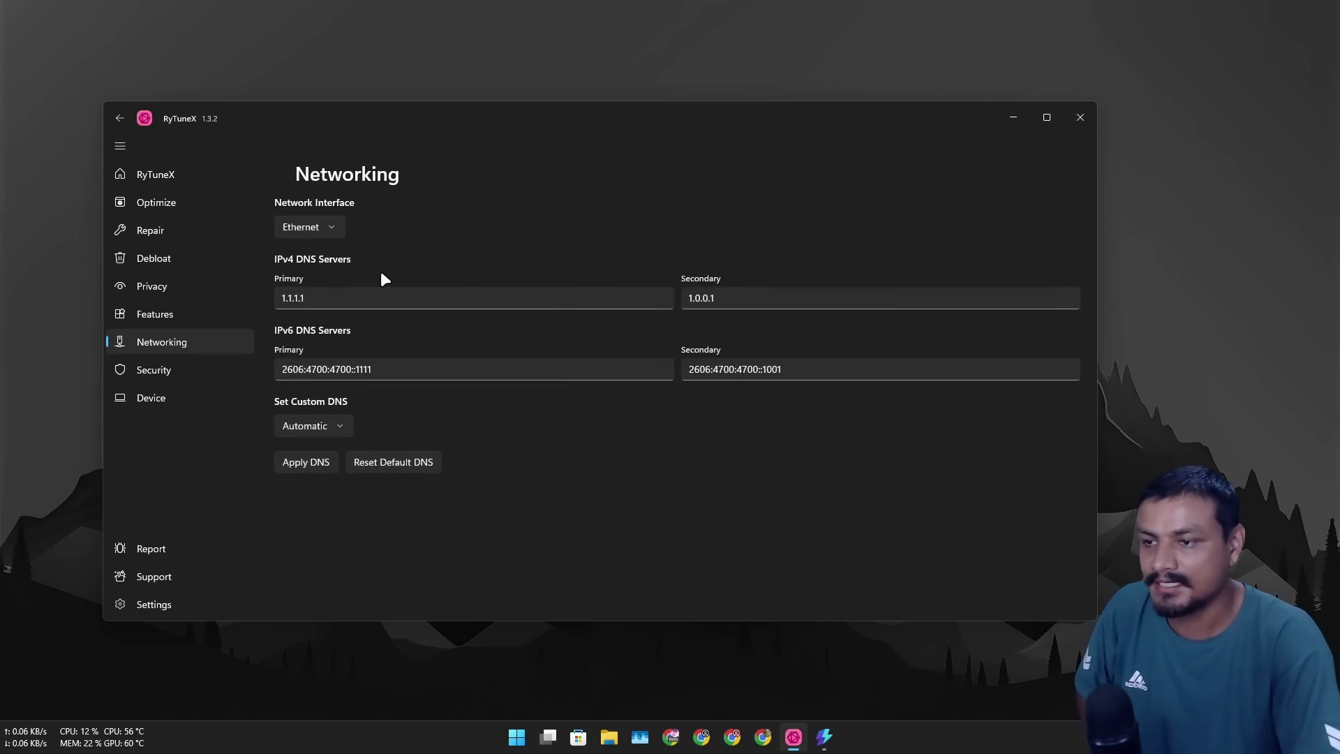
- Preview the custom DNS providers unchanged, view Security and Device, then return to RyTuneX home
left_click(316, 427)
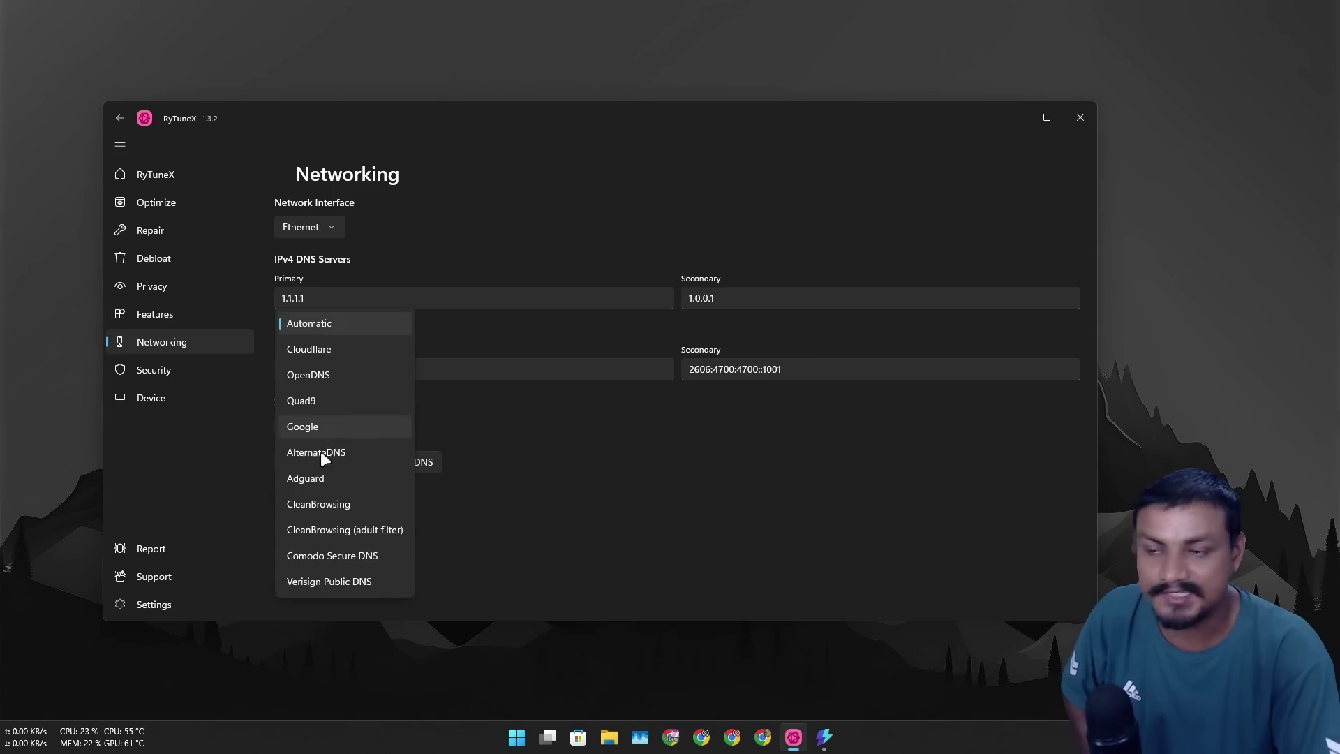
left_click(600, 478)
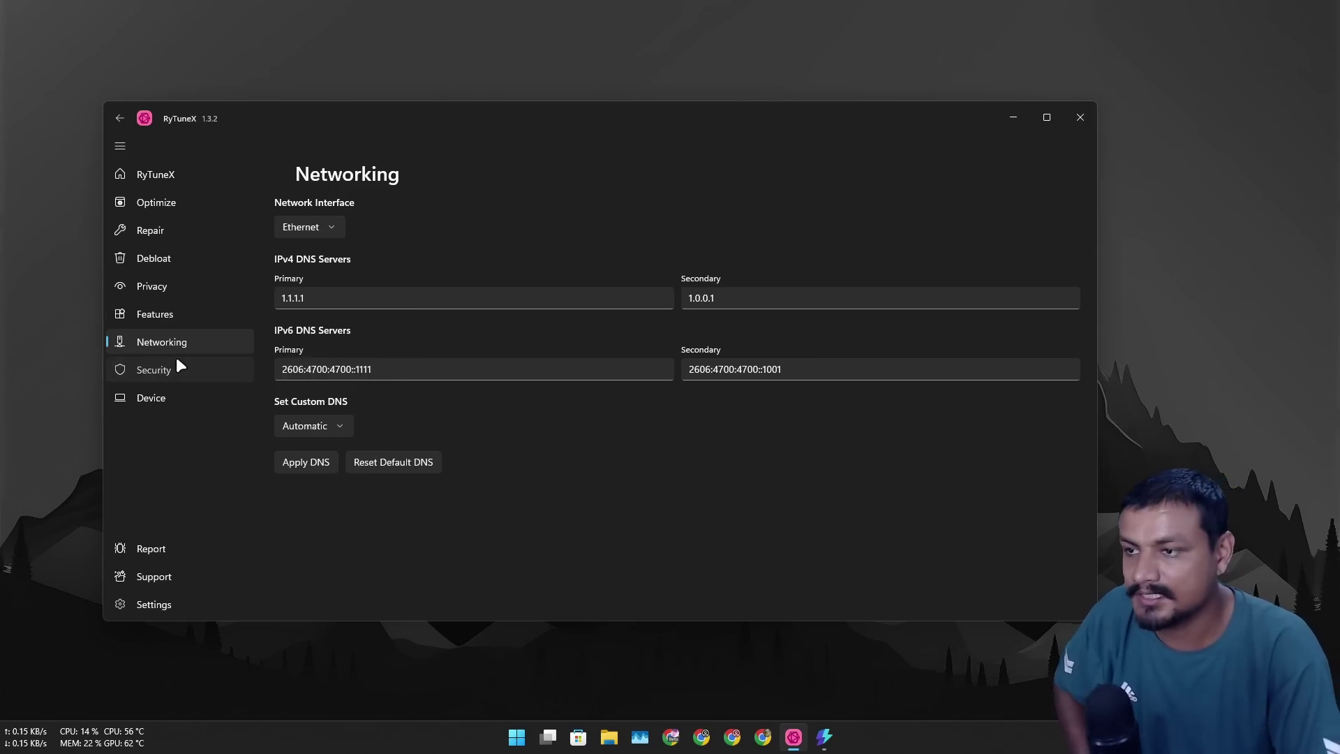
left_click(174, 369)
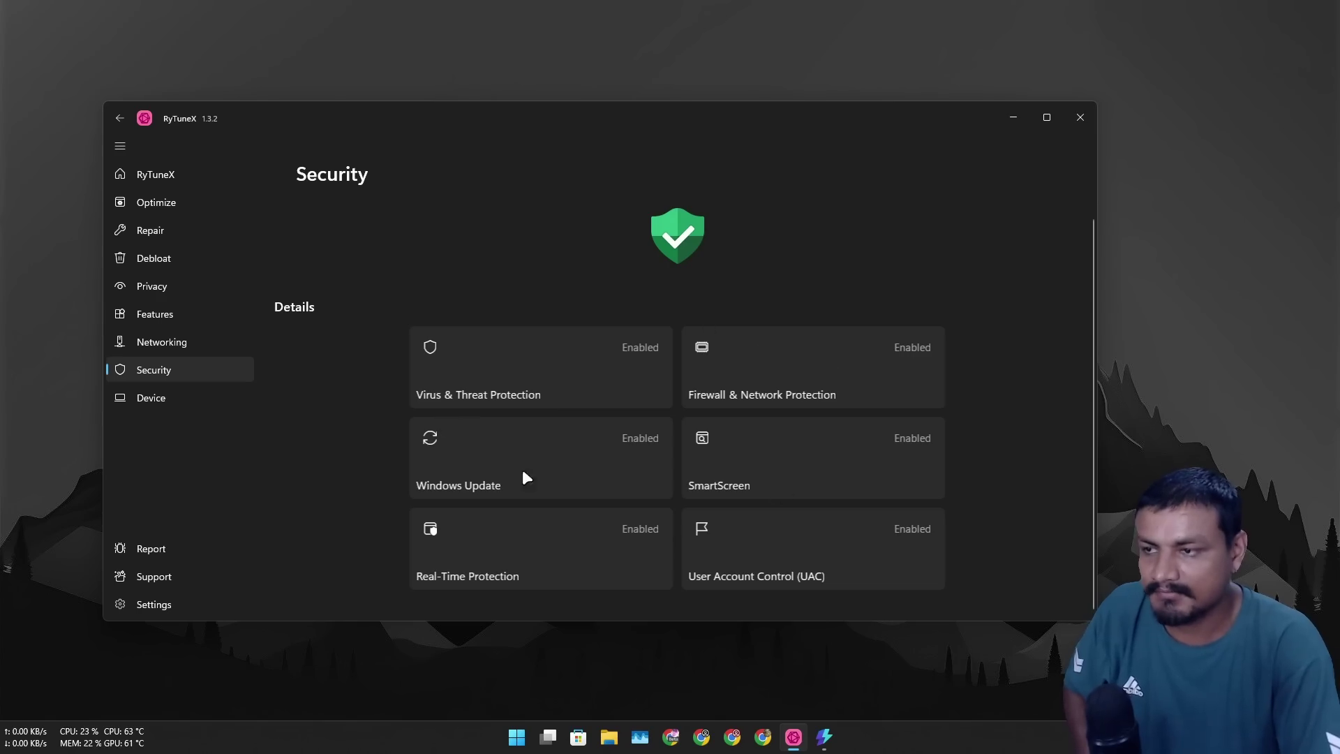
left_click(195, 396)
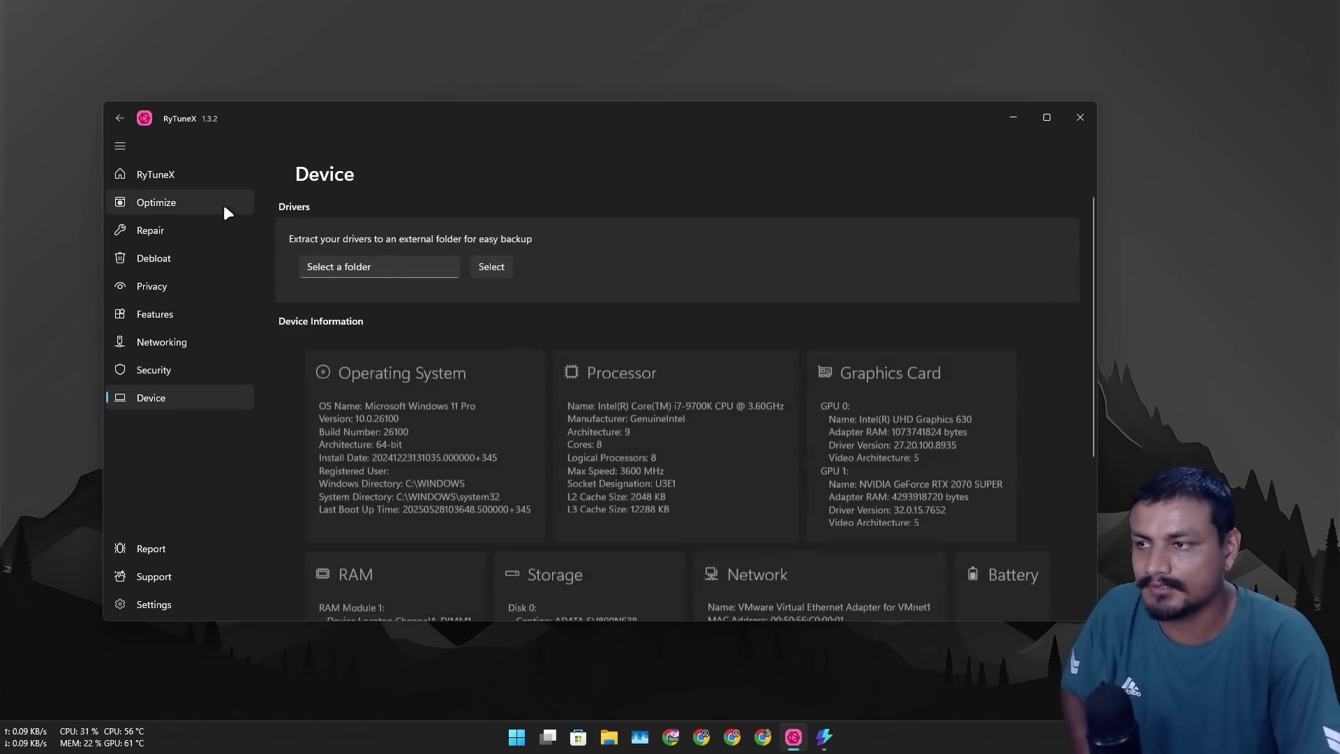
left_click(191, 176)
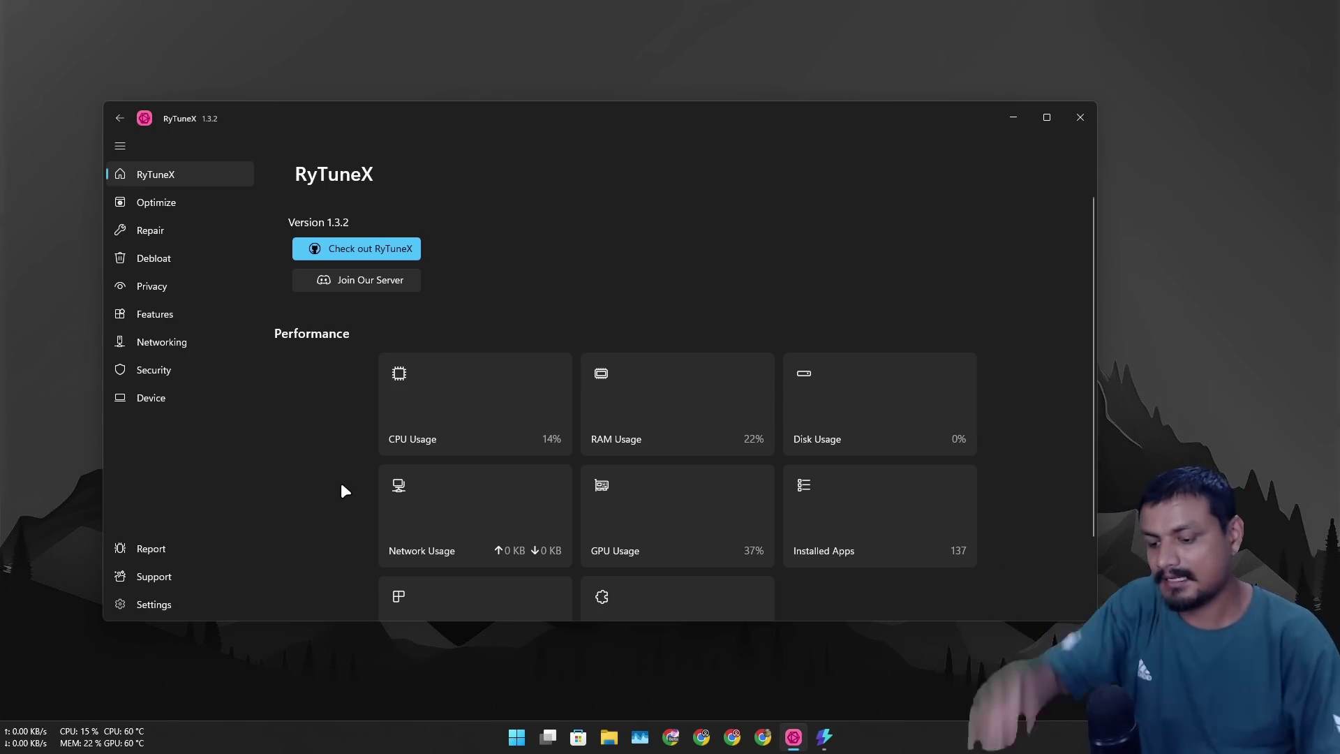
- Launch Wintoys via a 'win' launcher search, arrange it beside RyTuneX, and view its Performance page
key("alt+space")
type("wi")
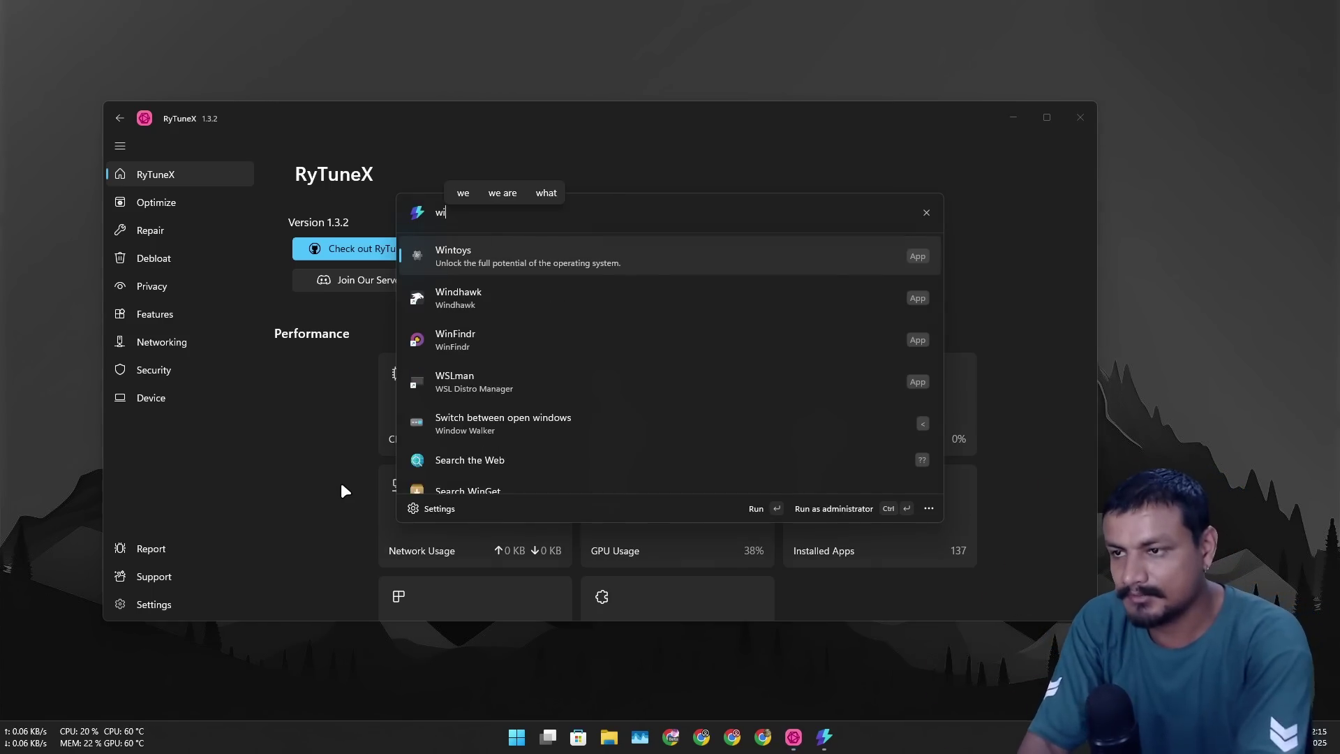
type("n")
left_click(500, 262)
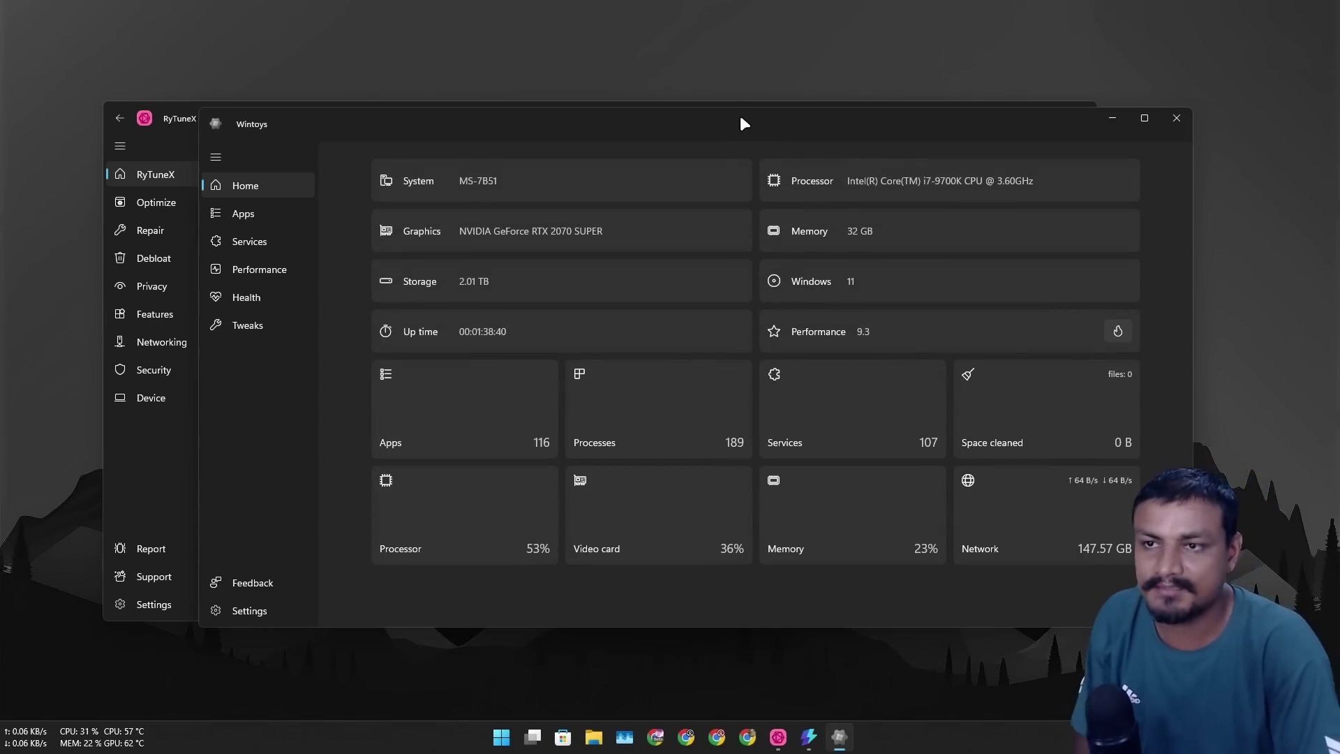
left_click_drag(742, 124, 712, 120)
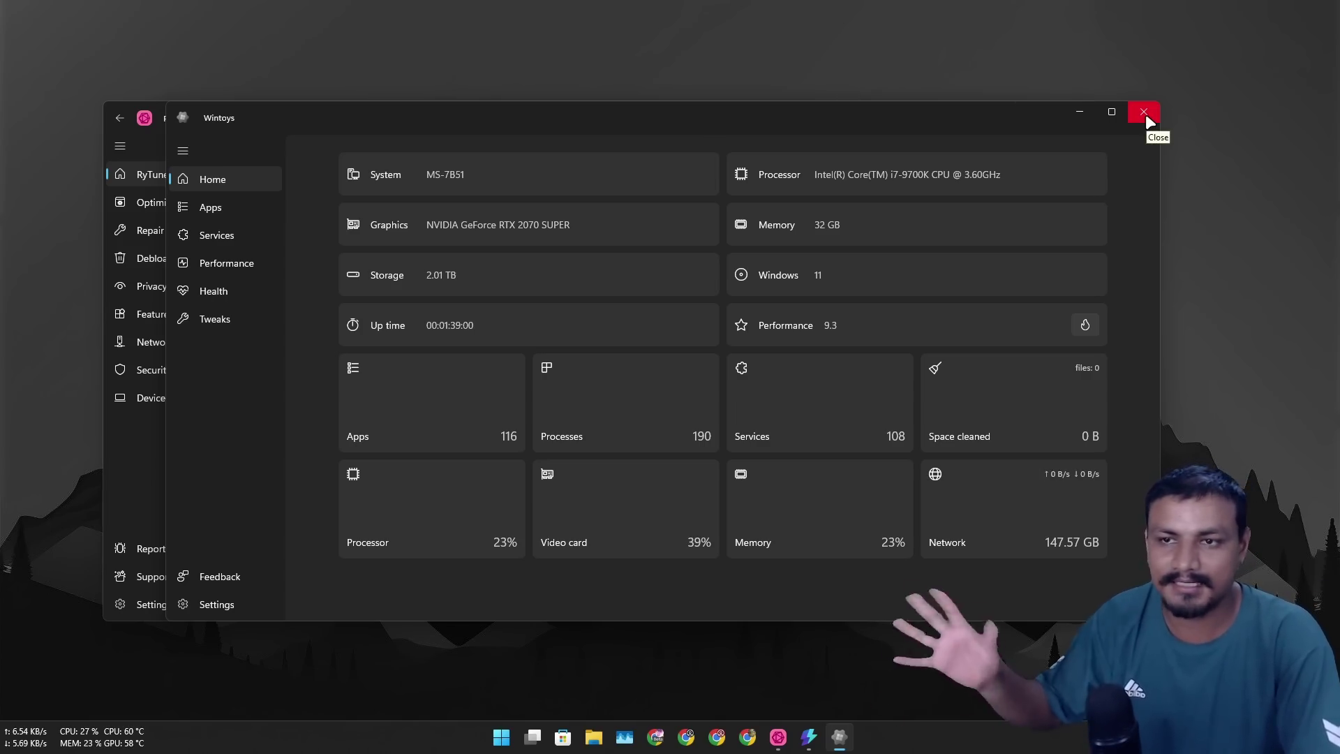
mouse_move(927, 119)
left_mouse_down()
mouse_move(858, 146)
mouse_move(903, 134)
mouse_move(928, 107)
left_mouse_up()
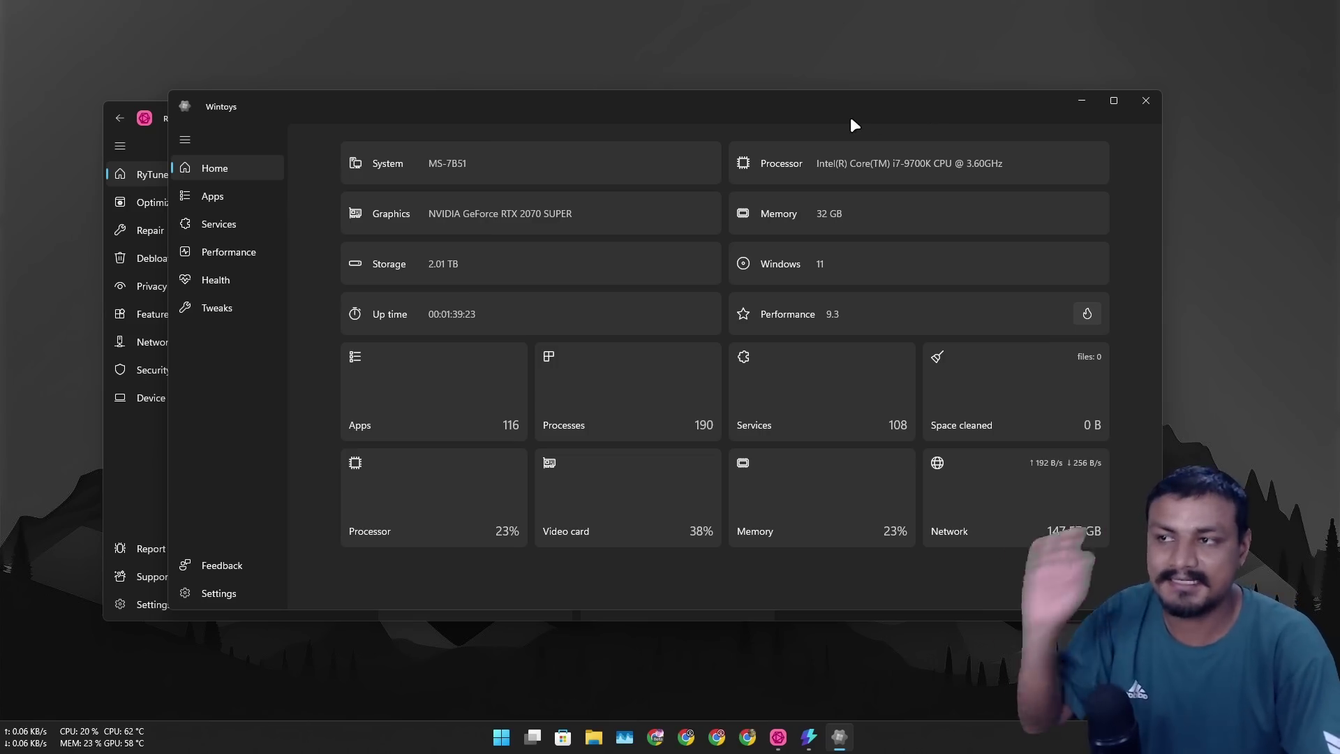
left_click_drag(842, 113, 798, 120)
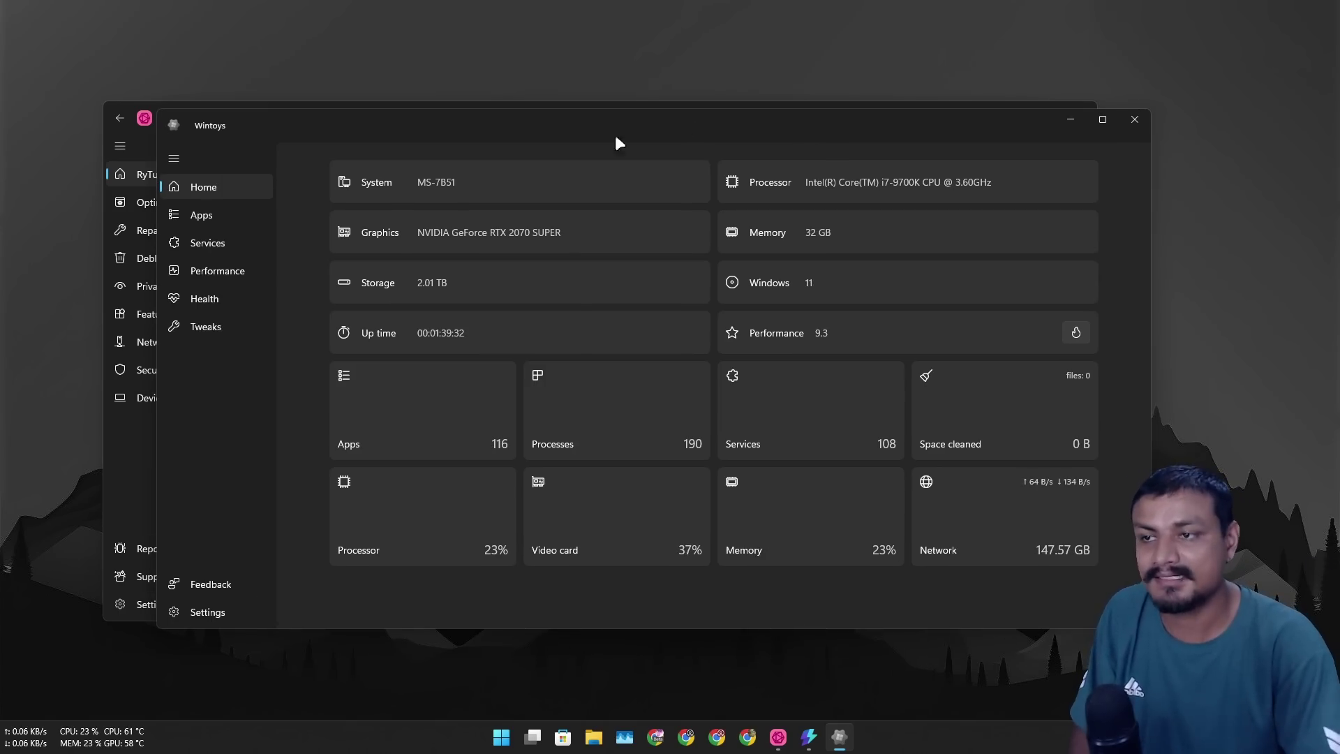
left_click(227, 276)
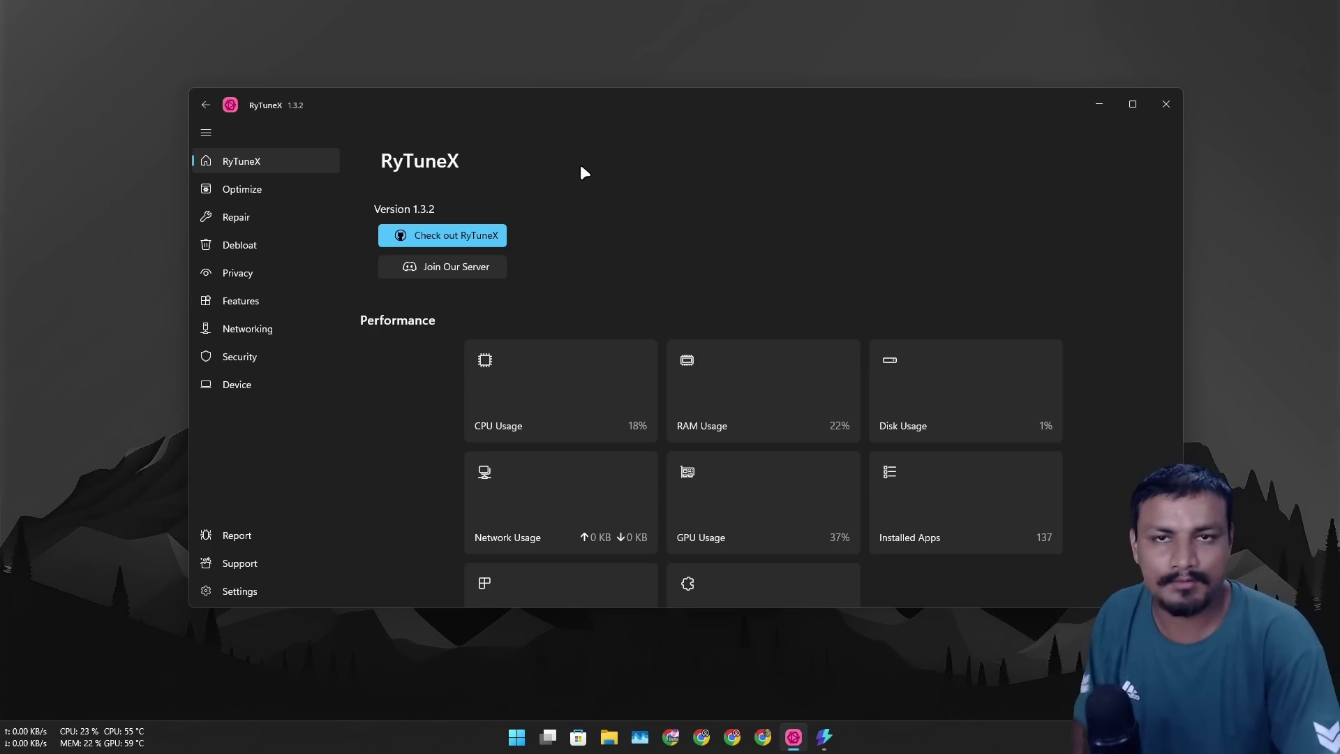
- Show the Optimize page from the top, with Disable Background Apps and Disable Remote Assistance on
left_click(263, 185)
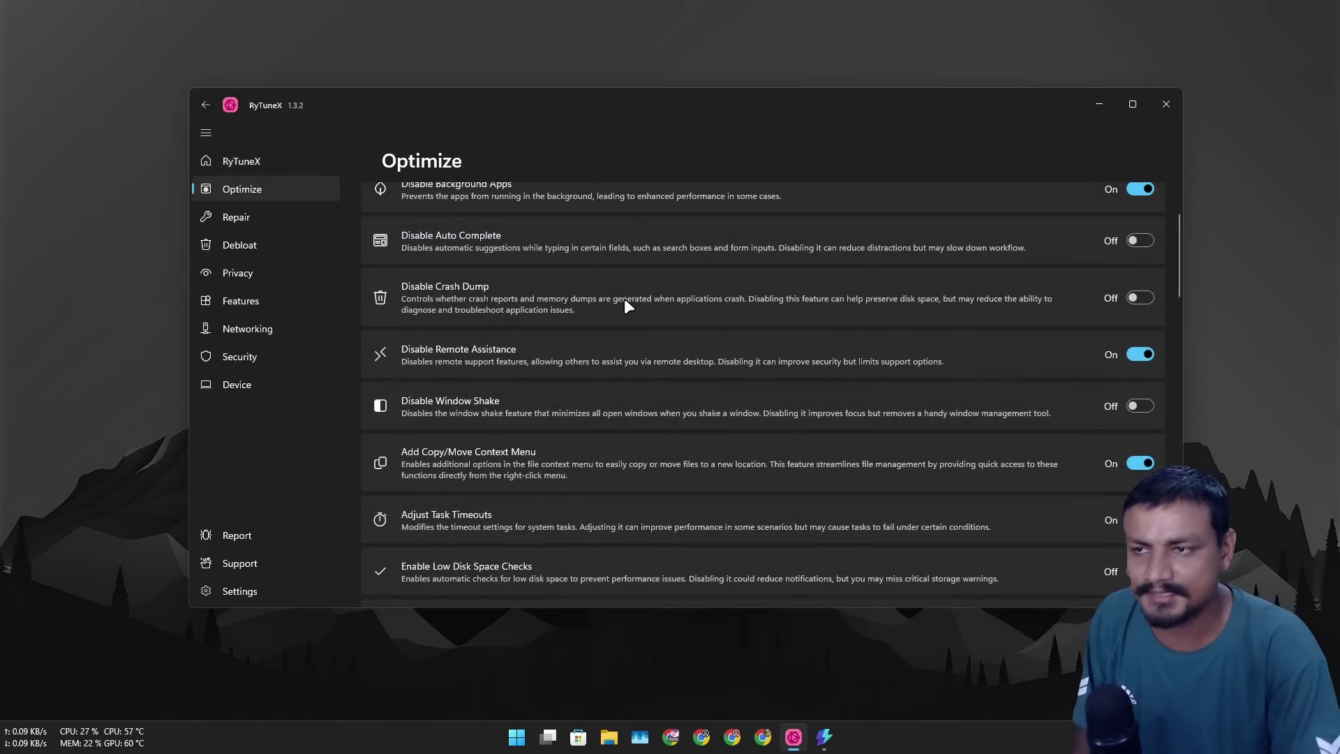
scroll(727, 370, "up", 3)
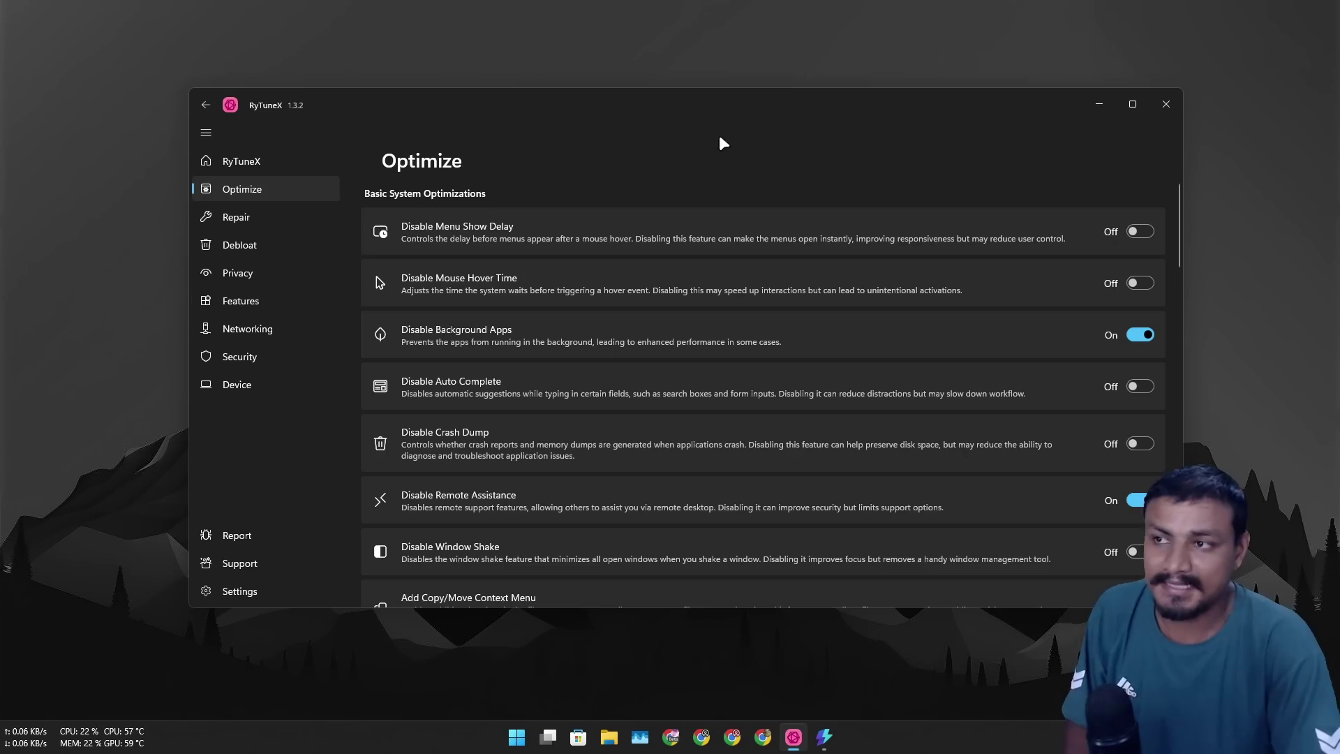
left_click_drag(558, 124, 573, 98)
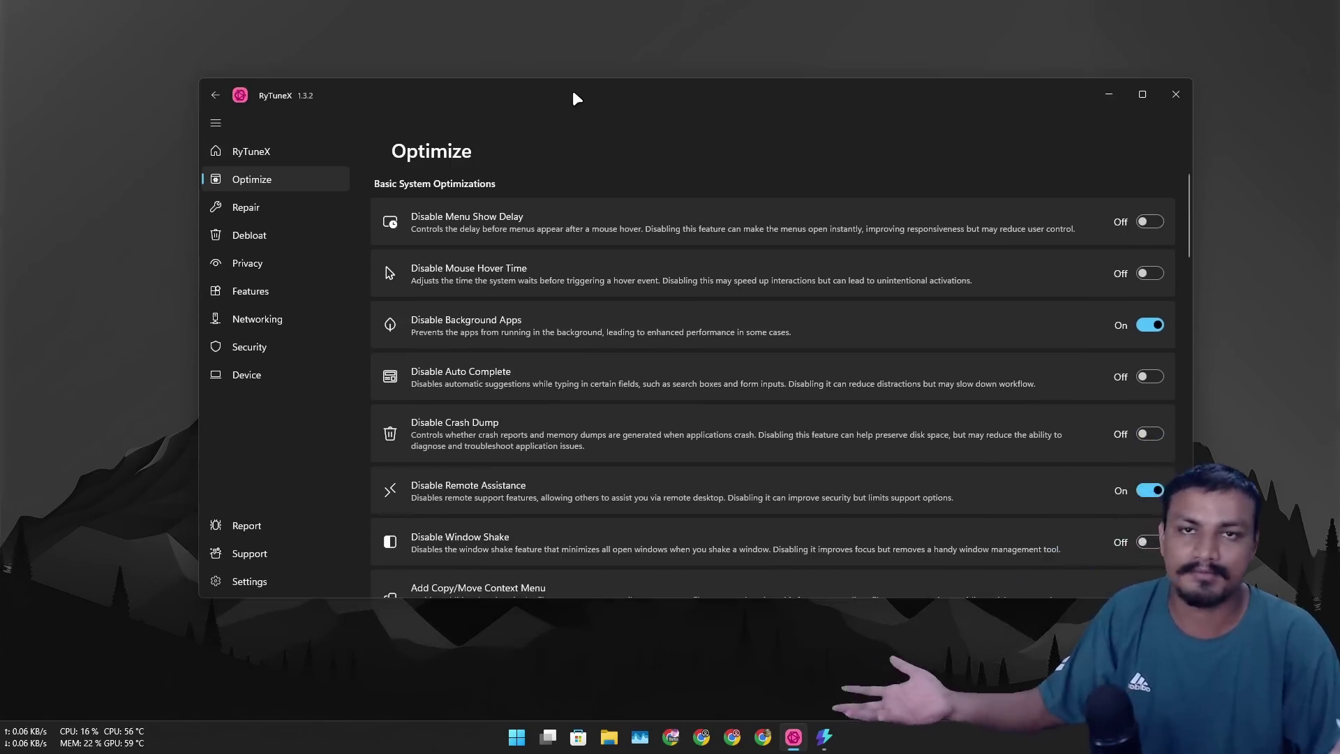